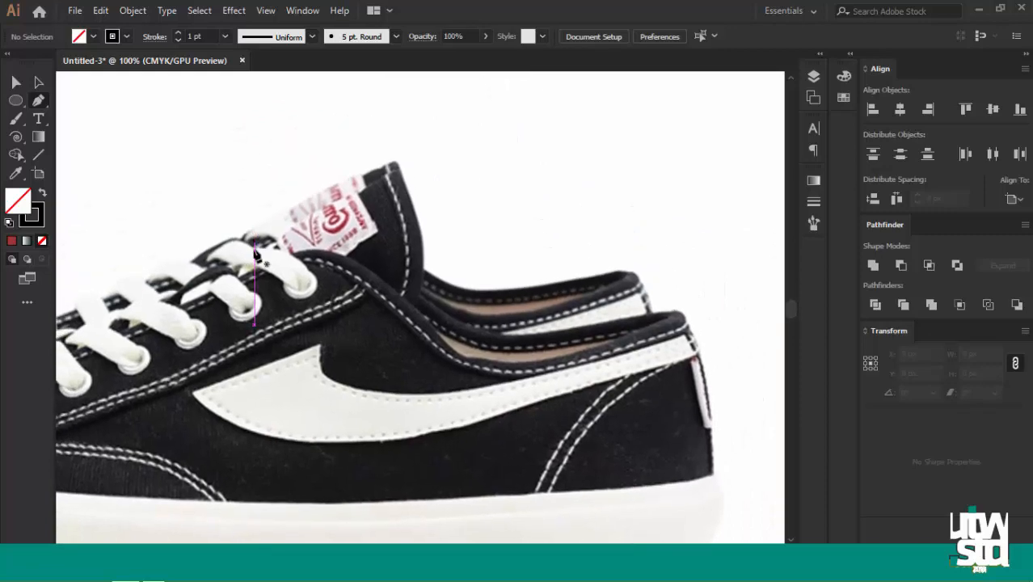
Start a Pen path at the upper laces and curve it over the front of the near shoe's collar
left_click(216, 290)
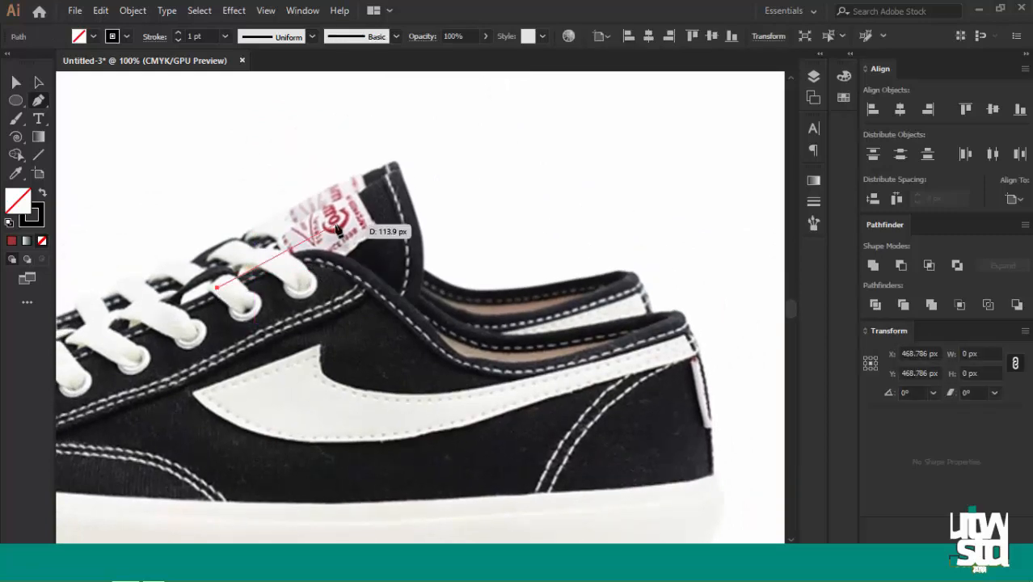
key("ctrl+minus")
key("ctrl+plus")
key("ctrl+plus")
left_click_drag(495, 319, 365, 252)
left_click_drag(467, 255, 422, 237)
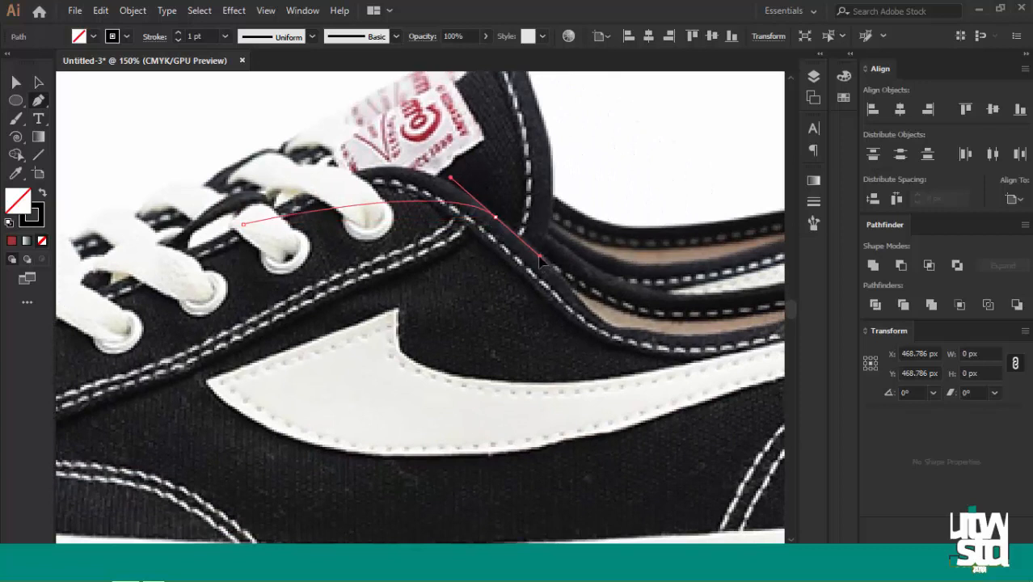
left_click_drag(540, 259, 588, 325)
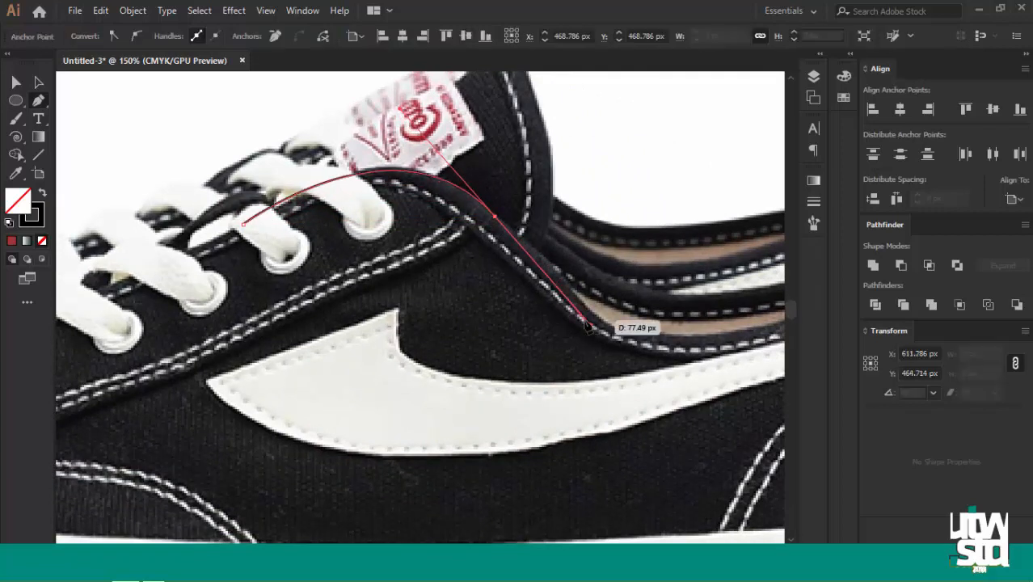
key("ctrl+z")
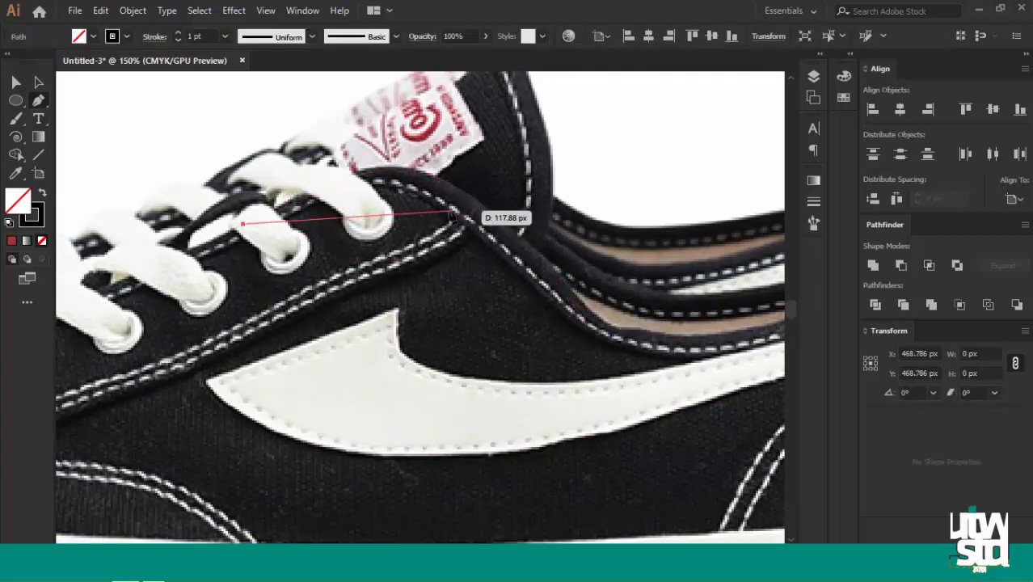
left_click_drag(471, 208, 517, 295)
Continue the outline along the collar opening and around the top of the heel
left_click_drag(564, 272, 401, 228)
left_click_drag(511, 290, 559, 222)
left_click(667, 226)
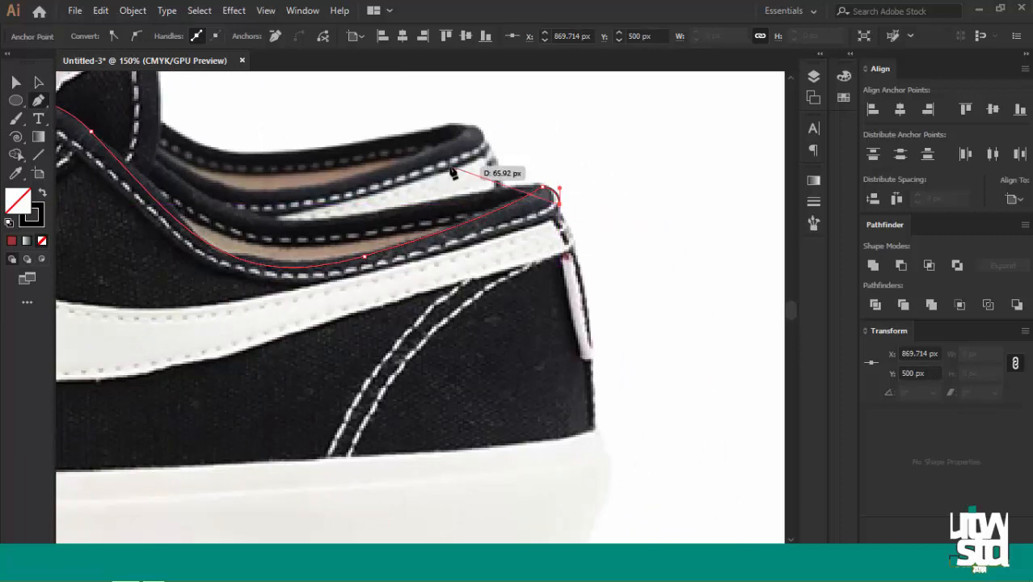
Extend the outline down the heel to the sole's upper edge and bend the segment to follow the heel's curve
key("ctrl+minus")
key("ctrl+plus")
key("ctrl+plus")
key("ctrl+plus")
left_click_drag(424, 320, 474, 123)
key("ctrl+minus")
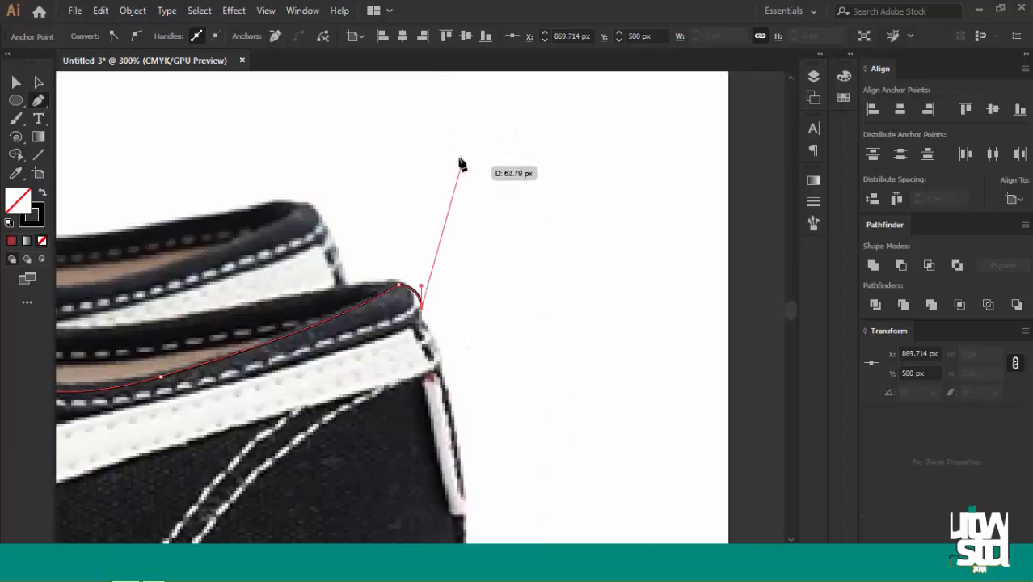
left_click_drag(452, 257, 452, 103)
key("ctrl+minus")
left_click_drag(413, 274, 420, 116)
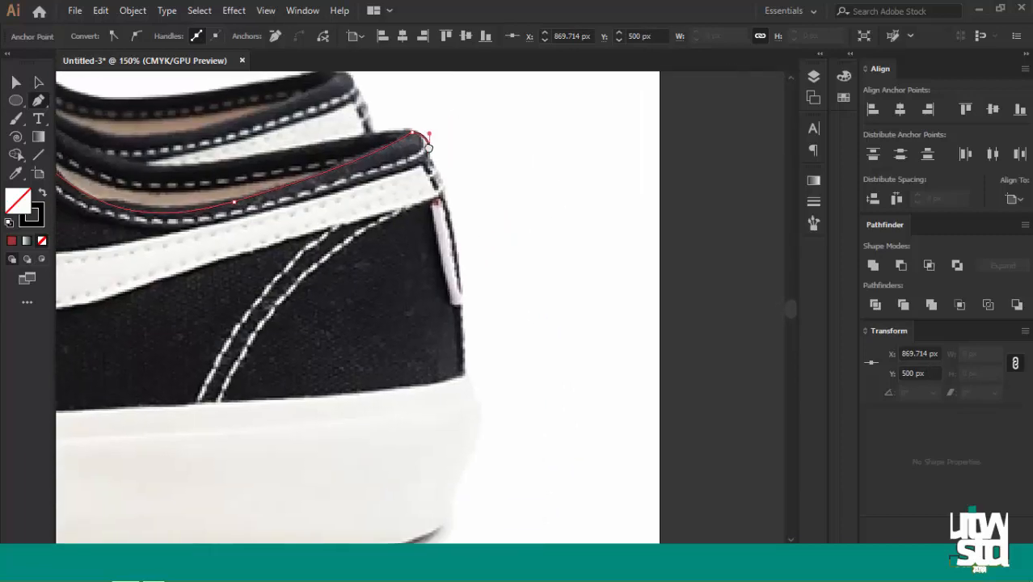
left_click_drag(421, 238, 413, 258)
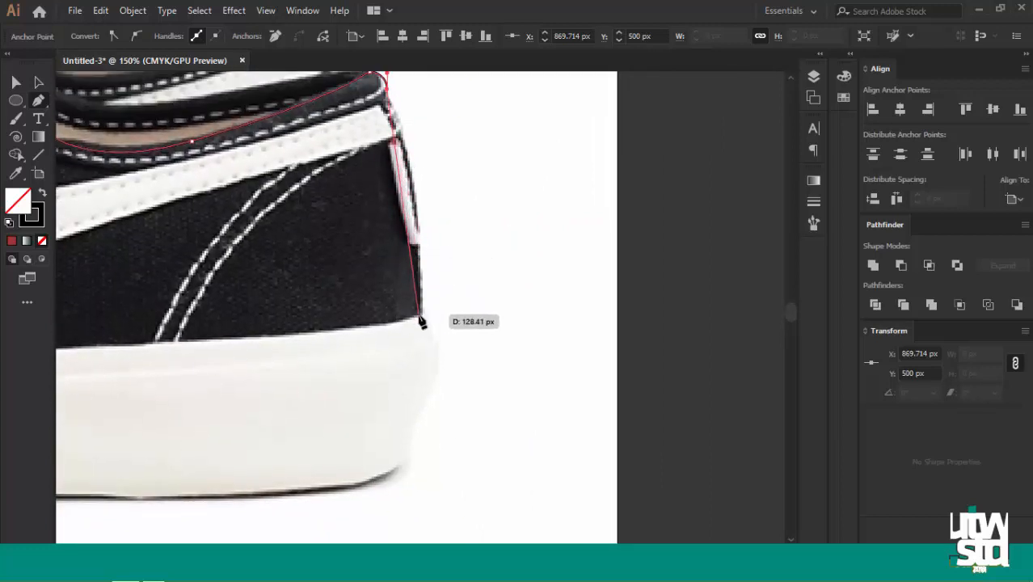
left_click_drag(421, 314, 415, 339)
left_click_drag(429, 295, 435, 268)
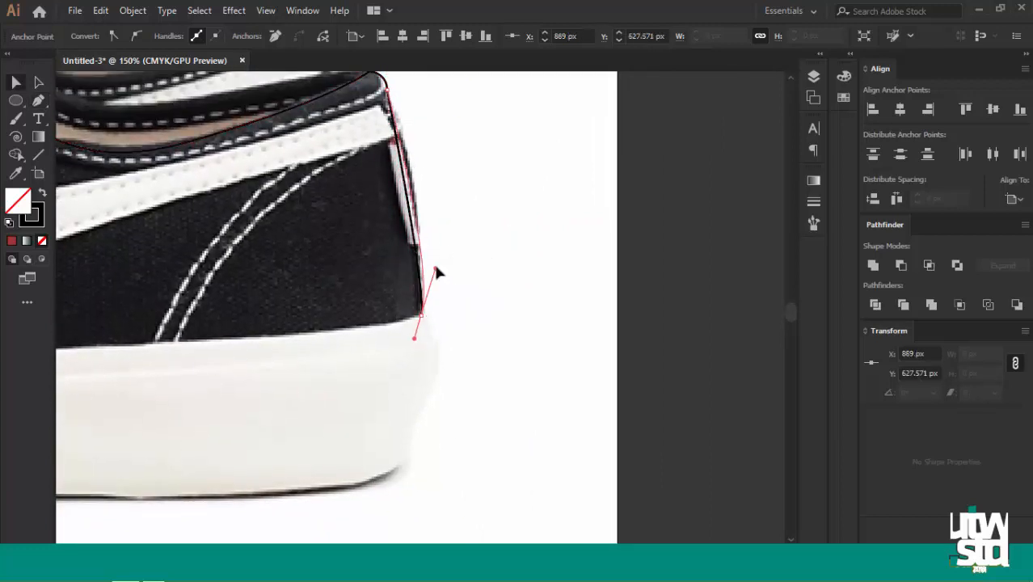
left_click_drag(428, 156, 422, 153)
left_click(436, 238, "ctrl")
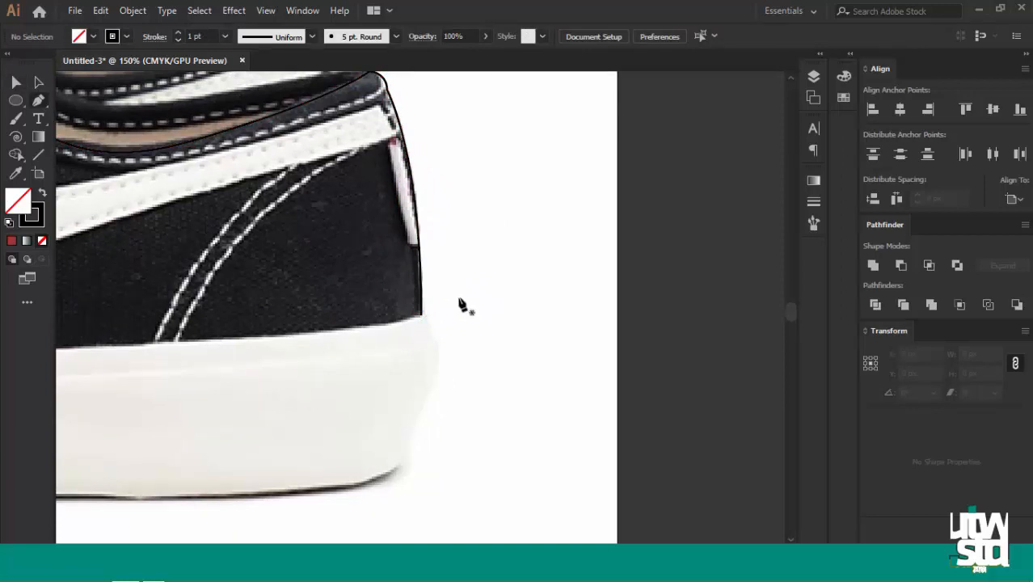
Trace the rear edge of the sole from the heel joint around its bulge to the lower back corner
scroll(459, 303, "down", 3)
left_click(439, 246)
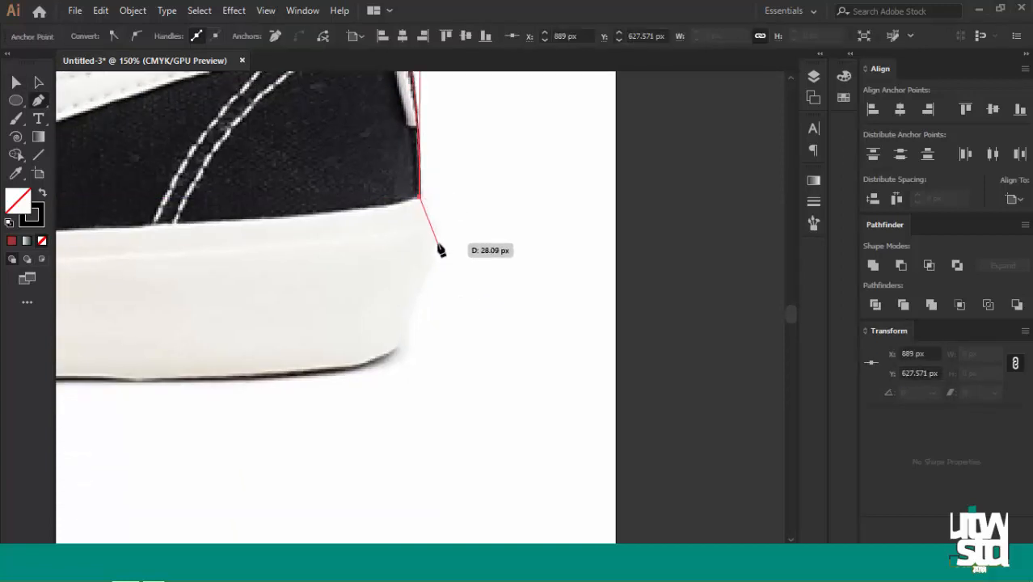
scroll(429, 264, "down", 1)
left_click(427, 291)
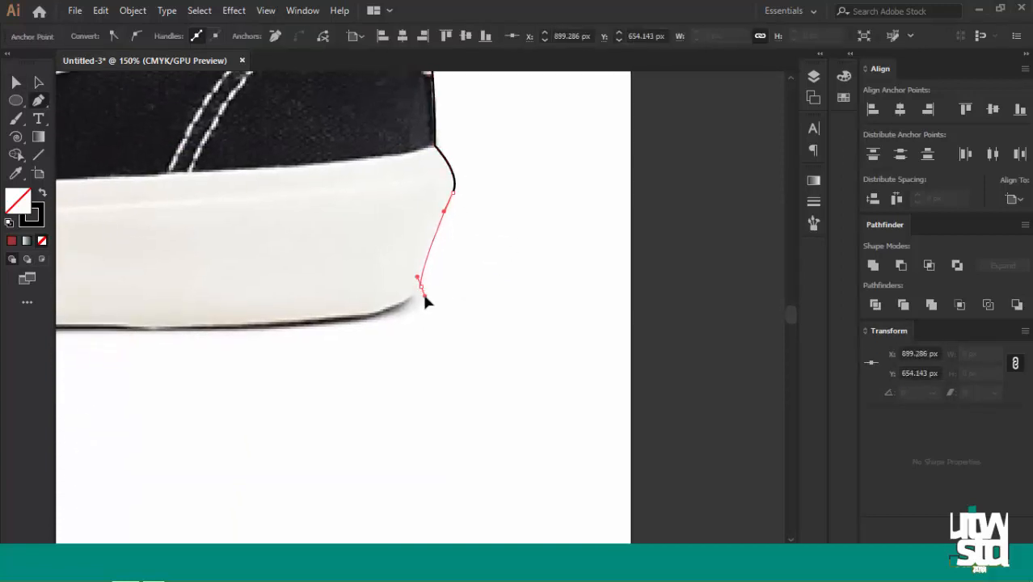
left_click(421, 287)
Trace the underside of the sole with smooth anchors from the back corner to the middle of the shoe
key("ctrl+minus")
left_click_drag(383, 281, 495, 220)
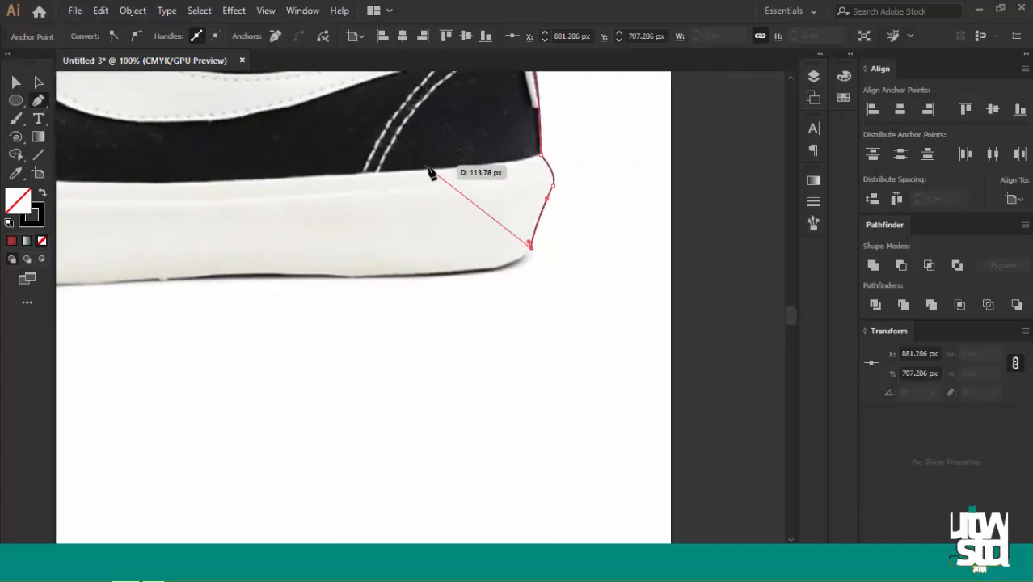
key("ctrl+minus")
left_click_drag(337, 287, 579, 201)
key("ctrl+plus")
left_click_drag(358, 283, 589, 188)
left_click_drag(409, 240, 260, 228)
key("ctrl+z")
left_click_drag(493, 240, 353, 236)
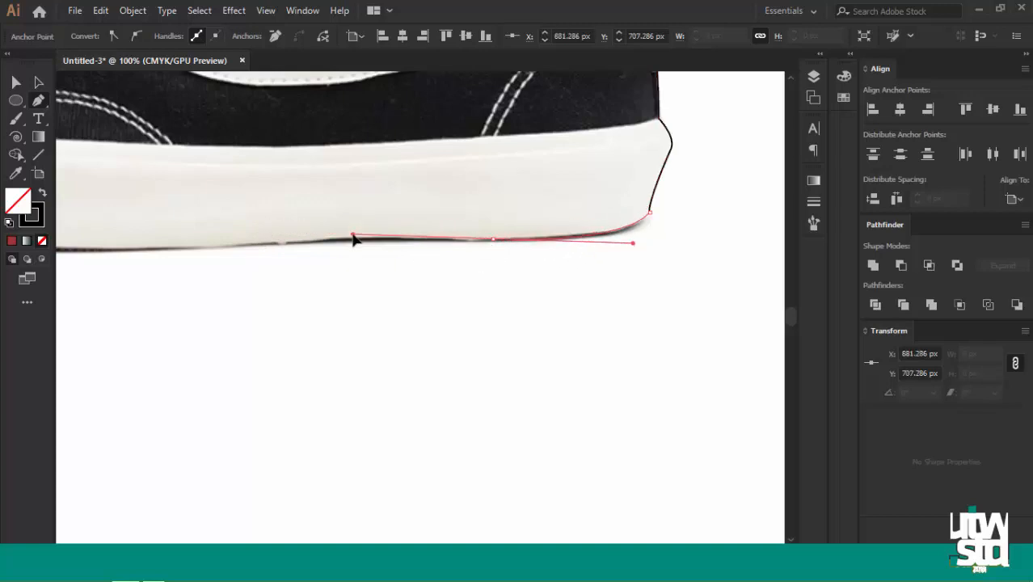
left_click_drag(398, 208, 504, 274)
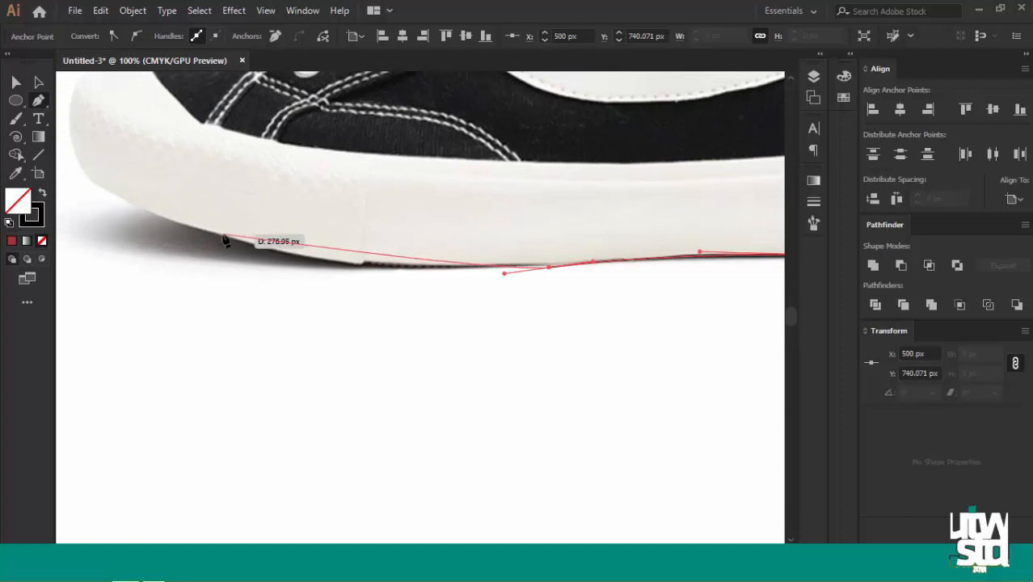
Continue the outline along the front underside of the sole with one smooth curve up to the toe
left_click_drag(222, 237, 189, 205)
key("ctrl+z")
key("ctrl+minus")
left_click_drag(339, 215, 465, 226)
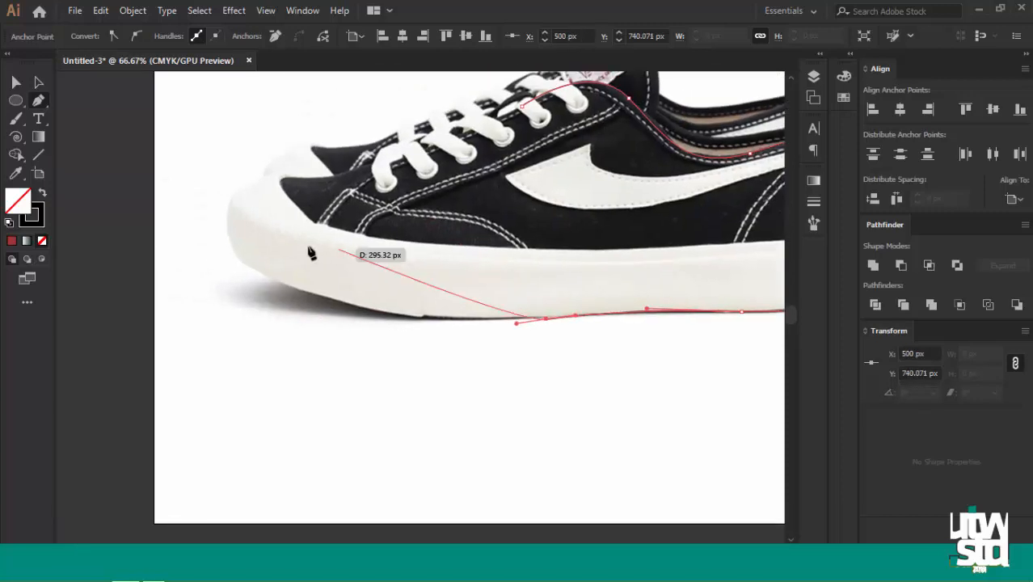
left_click_drag(242, 258, 260, 231)
key("ctrl+plus")
left_click_drag(508, 251, 358, 250)
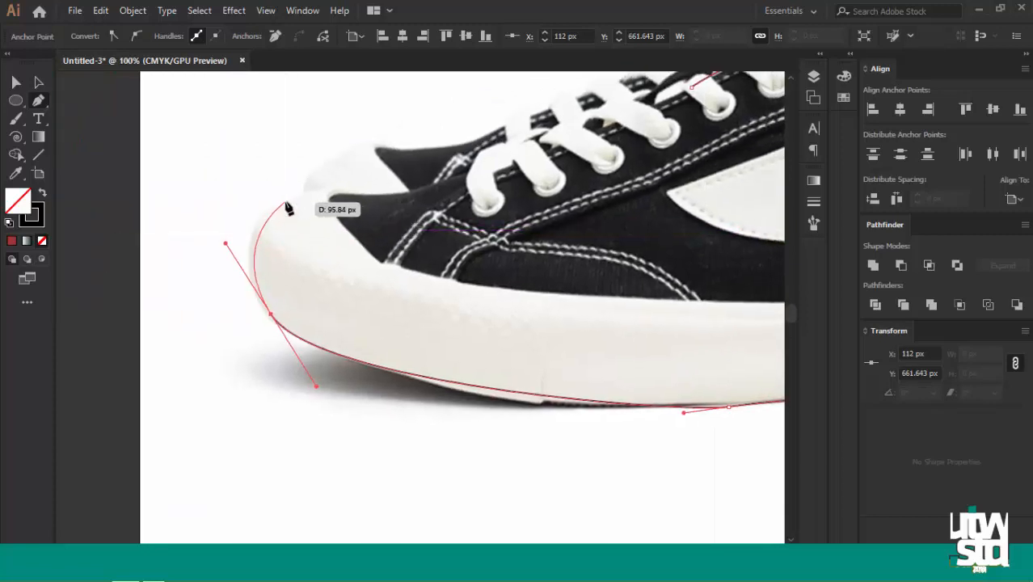
Trace the outline around the toe cap and along the lace line, closing the path at its starting point
left_click_drag(286, 200, 376, 222)
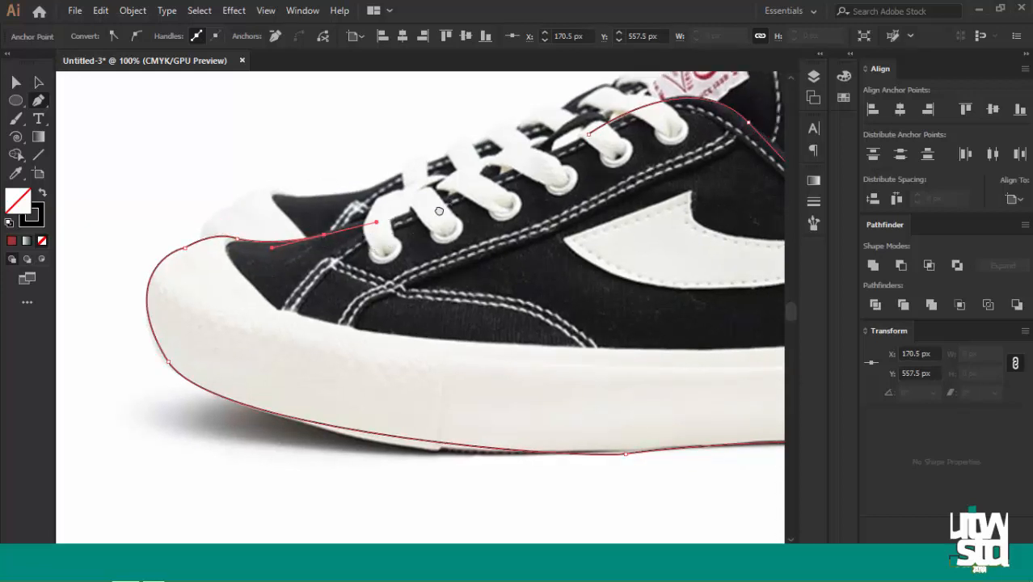
left_click_drag(440, 211, 317, 264)
left_click_drag(466, 201, 492, 169)
key("ctrl+=")
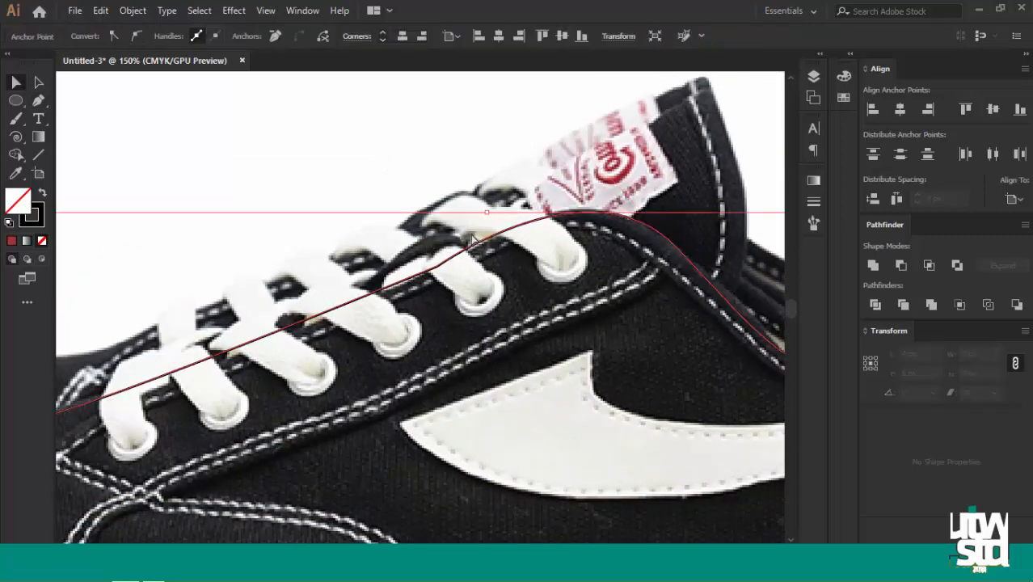
Remove the outline's anchor point at the upper laces to smooth the lace line
left_click_drag(592, 159, 619, 183)
left_click(525, 202)
left_click(436, 265)
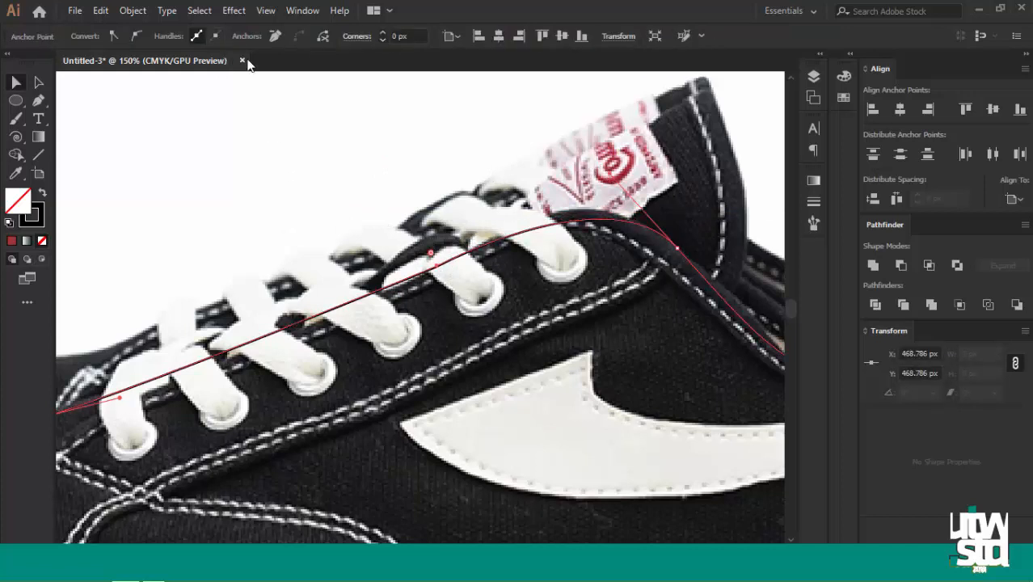
left_click(275, 39)
left_click(337, 157)
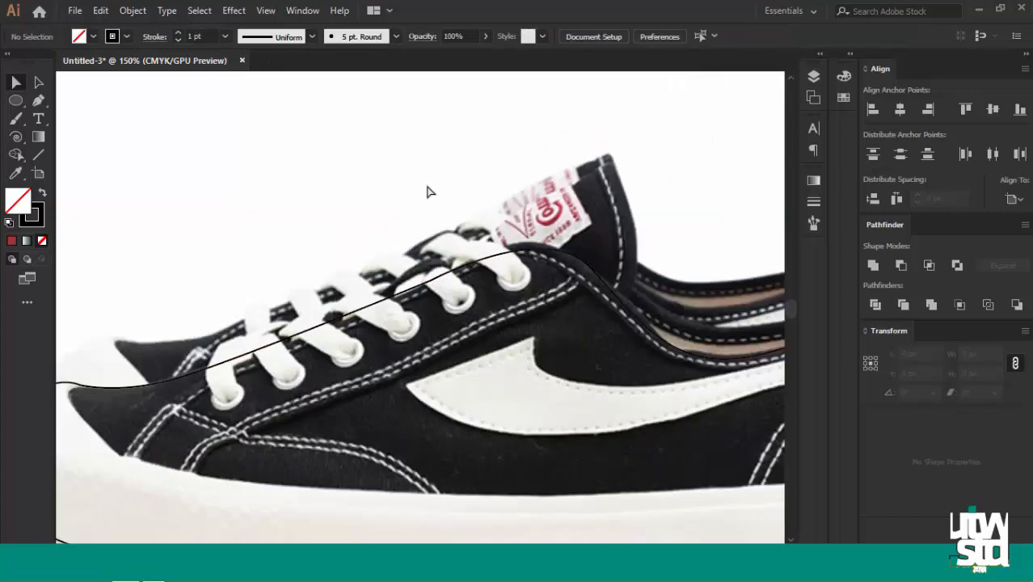
Set the shoe outline's stroke weight to 4 pt
left_click_drag(408, 452, 427, 355)
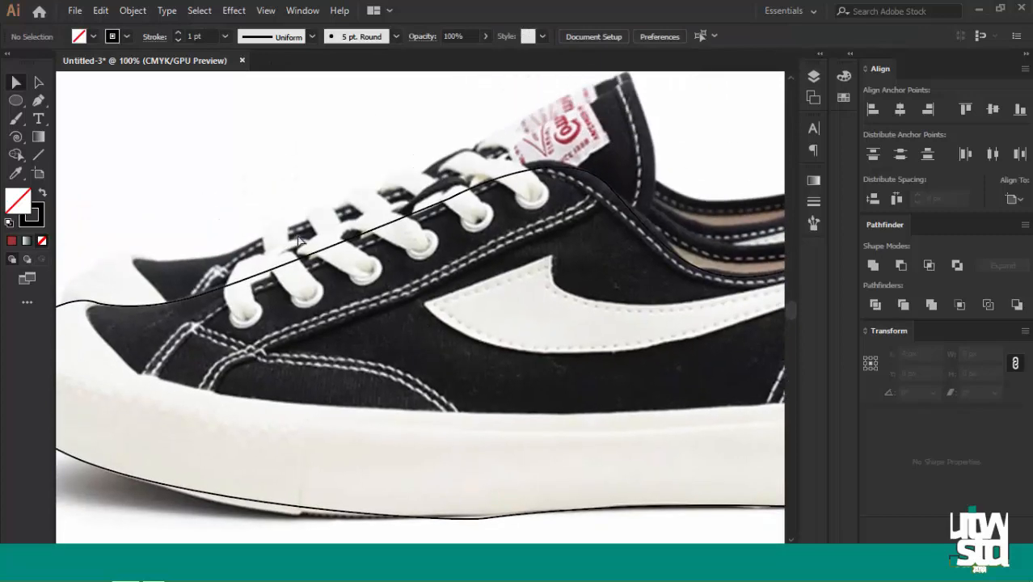
left_click(315, 247)
left_click(178, 35)
left_click(179, 35)
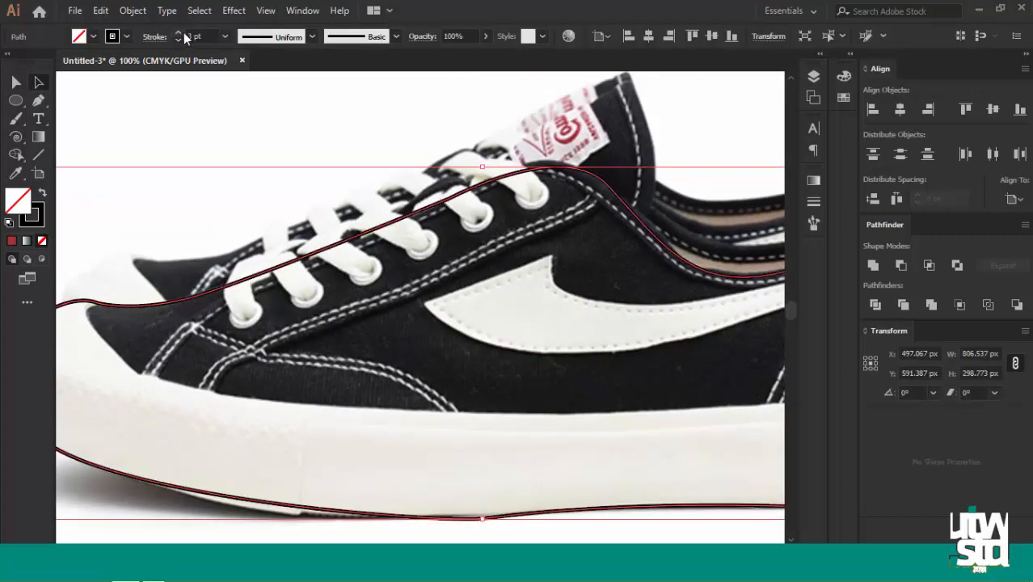
left_click(180, 34)
left_click(209, 147)
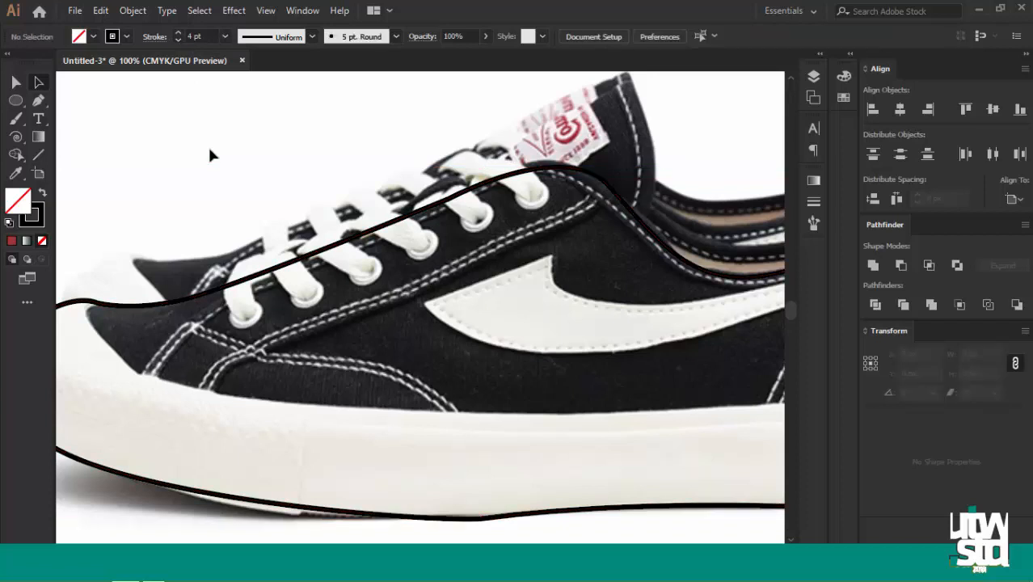
Start a Pen path on the outline at the toe and curve it down along the rubber sole's upper edge
left_click_drag(524, 302, 379, 242)
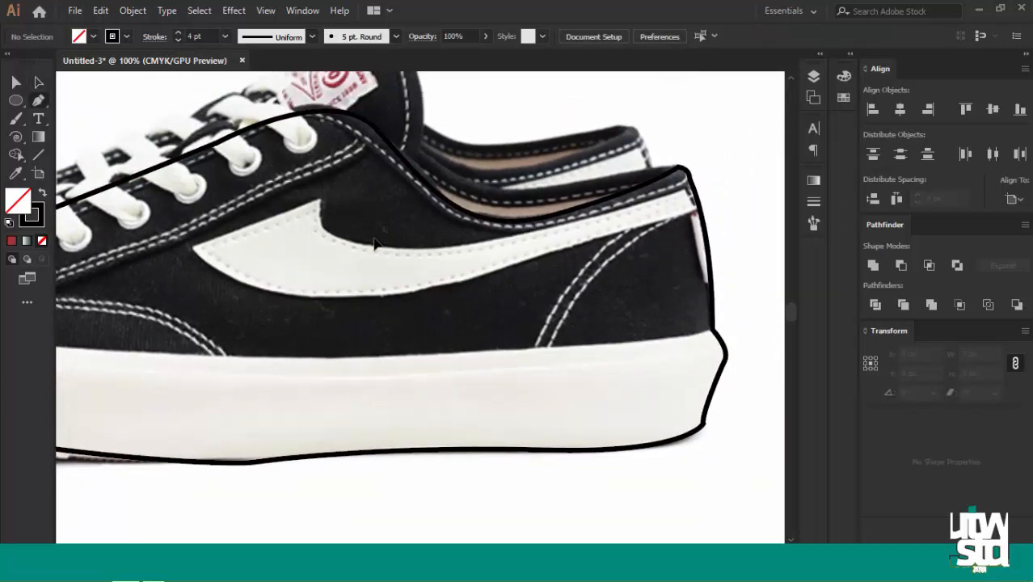
left_click_drag(316, 336, 566, 235)
left_click_drag(347, 266, 505, 283)
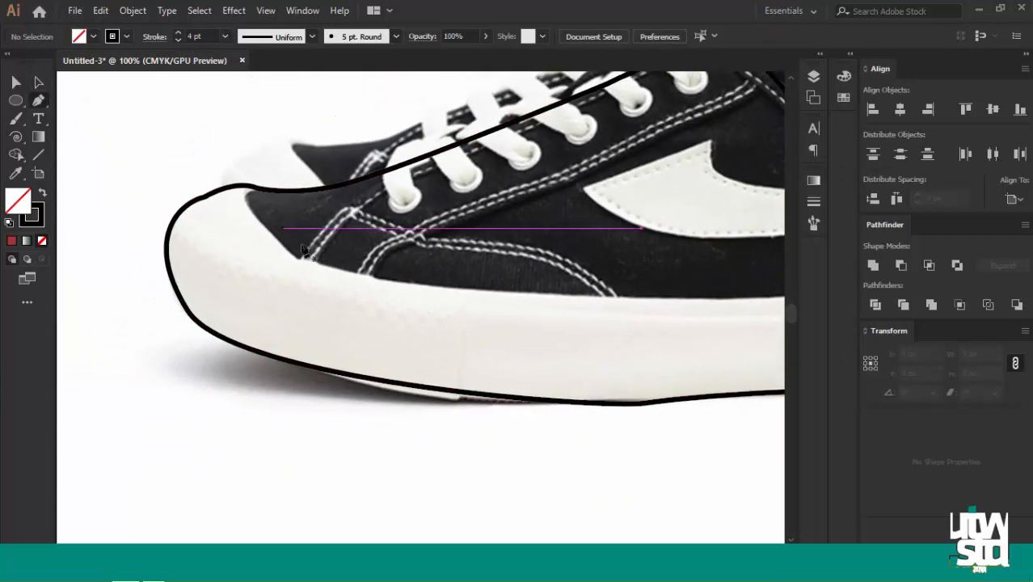
left_click(204, 197)
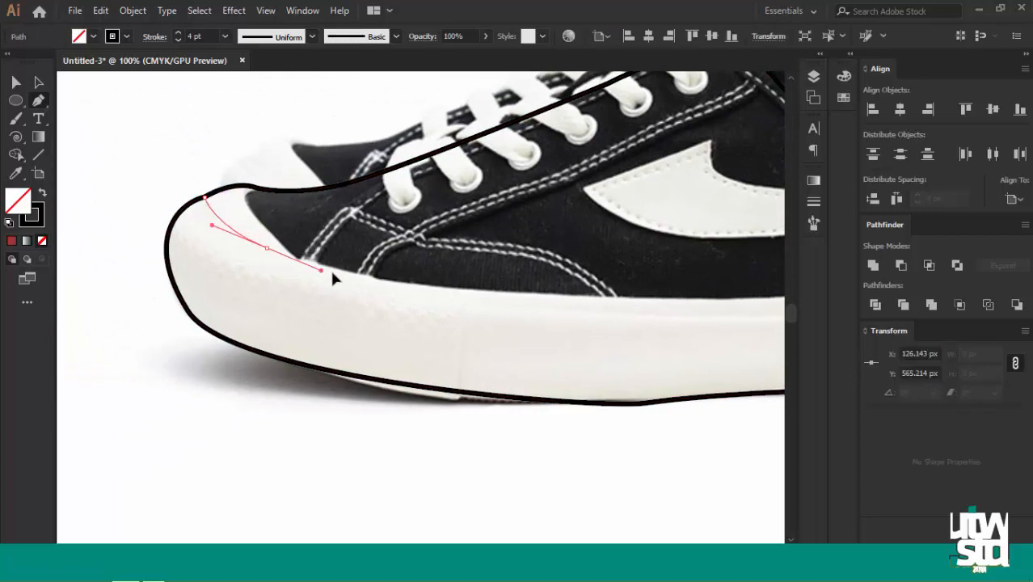
left_click_drag(346, 273, 347, 273)
Continue the sole's upper edge line across the shoe to the outline's anchor at the heel and end the path
left_click_drag(439, 255, 321, 226)
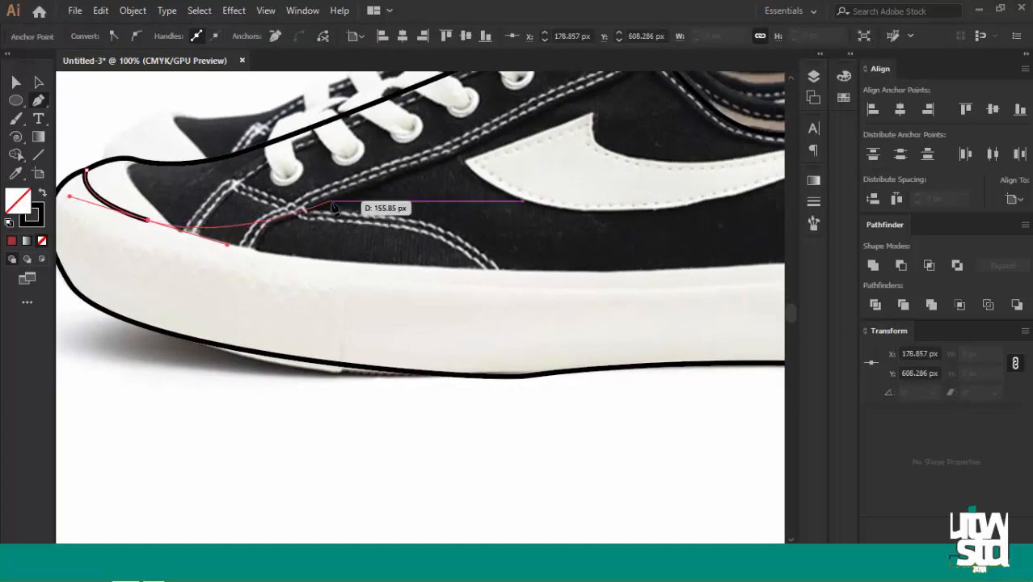
key("ctrl+minus")
left_click_drag(505, 330, 266, 240)
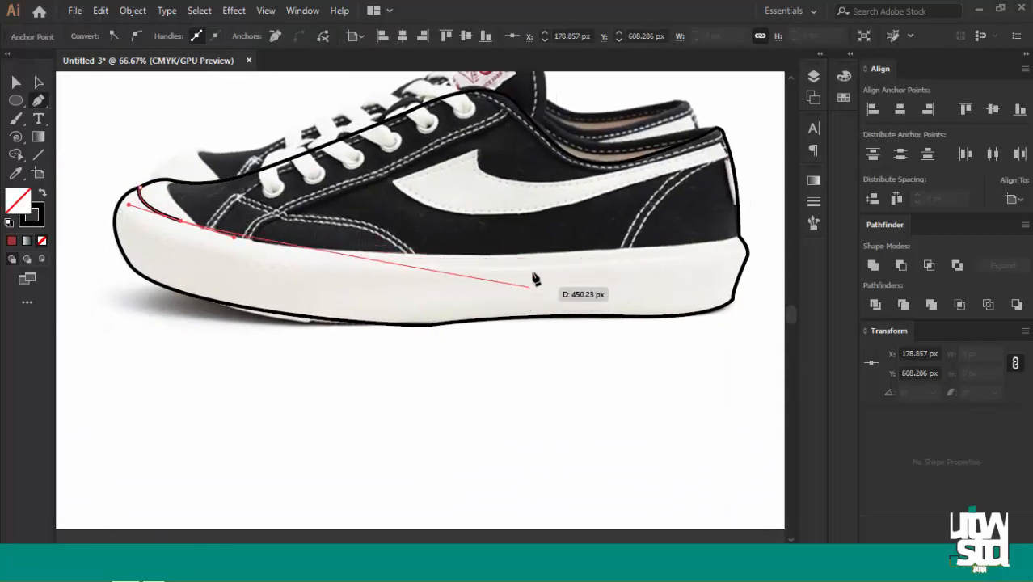
left_click_drag(533, 254, 714, 240)
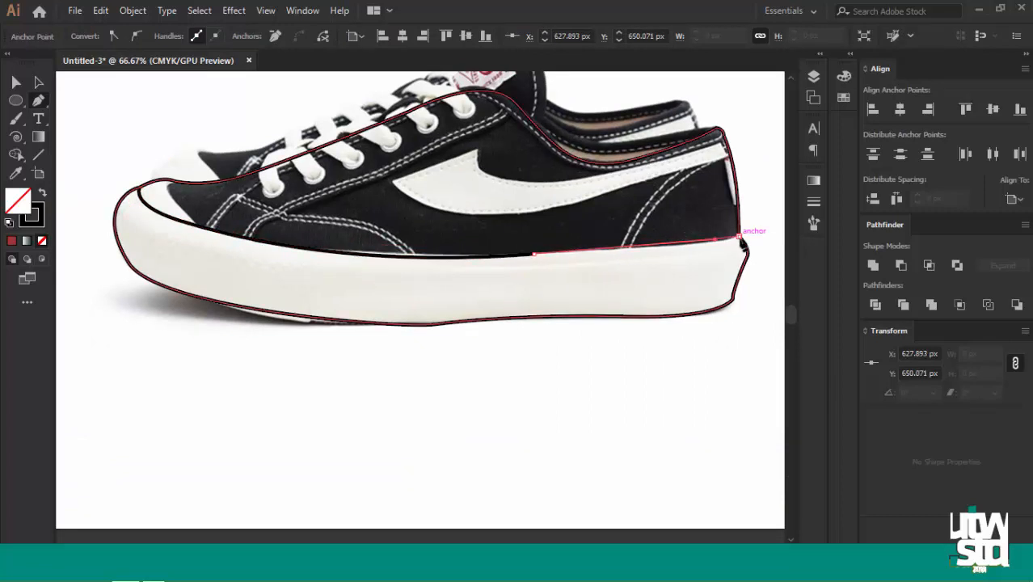
left_click(739, 237)
key("s")
key("a")
left_click(745, 194)
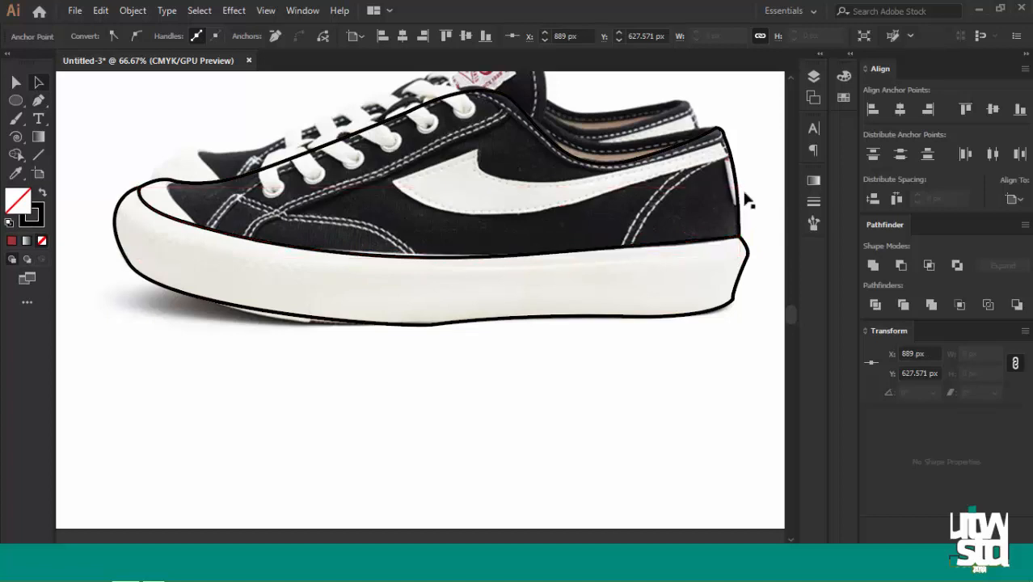
Trace the toe cap seam with a Pen path from the shoe's upper outline down to the sole's upper edge, and deselect it
key("ctrl+plus")
key("ctrl+minus")
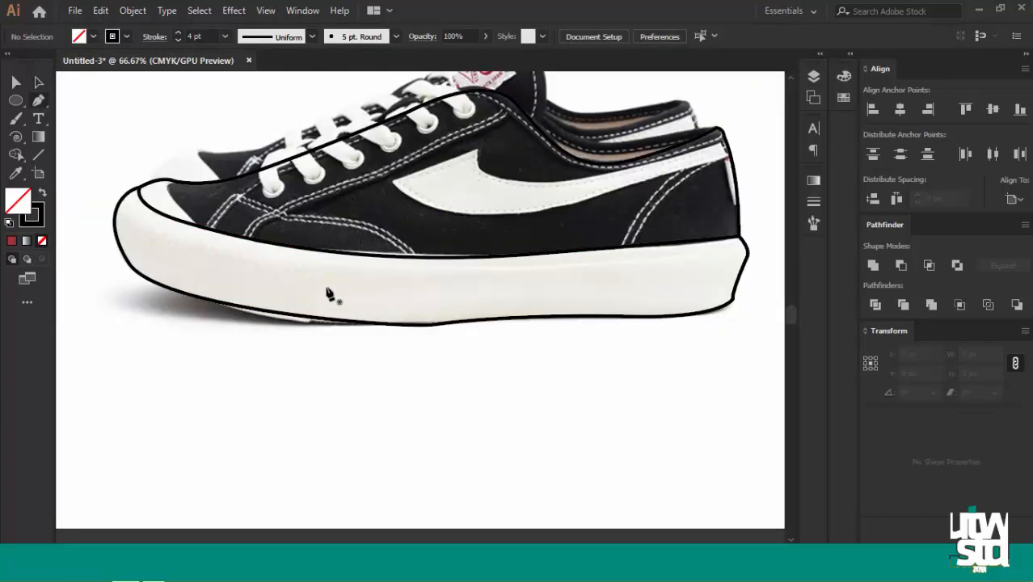
scroll(237, 213, "up", 2)
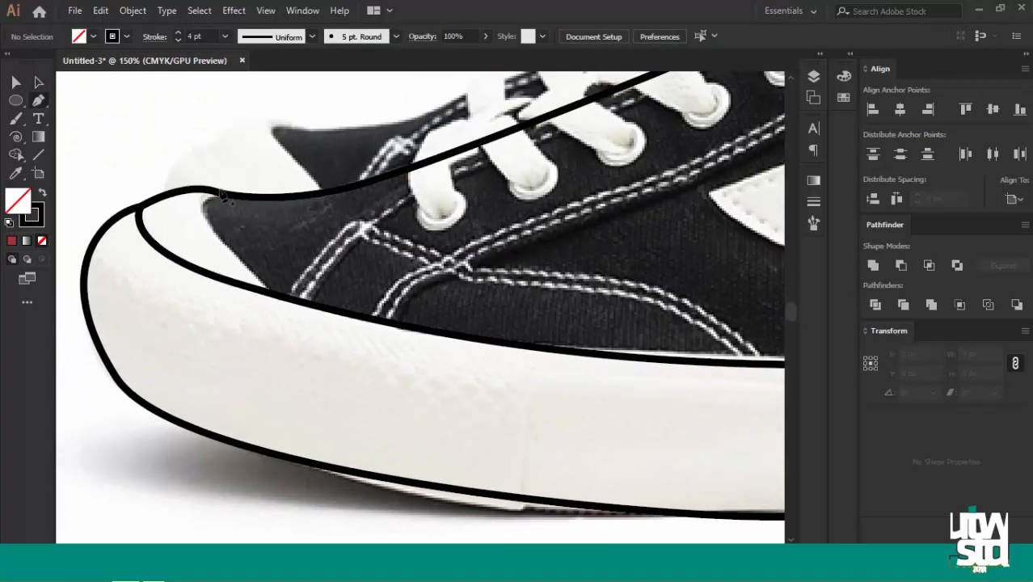
left_click_drag(220, 194, 226, 246)
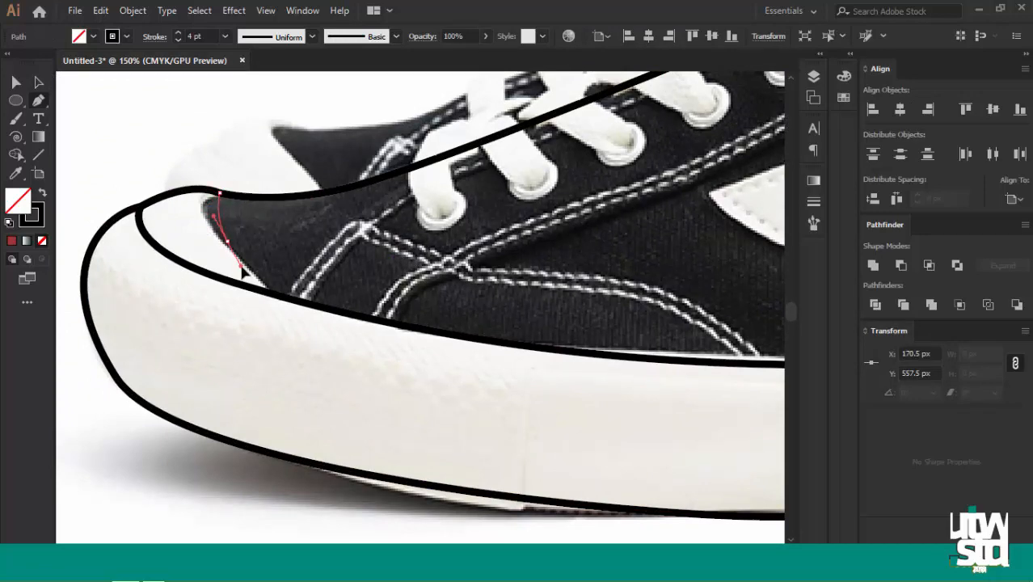
left_click_drag(267, 285, 267, 286)
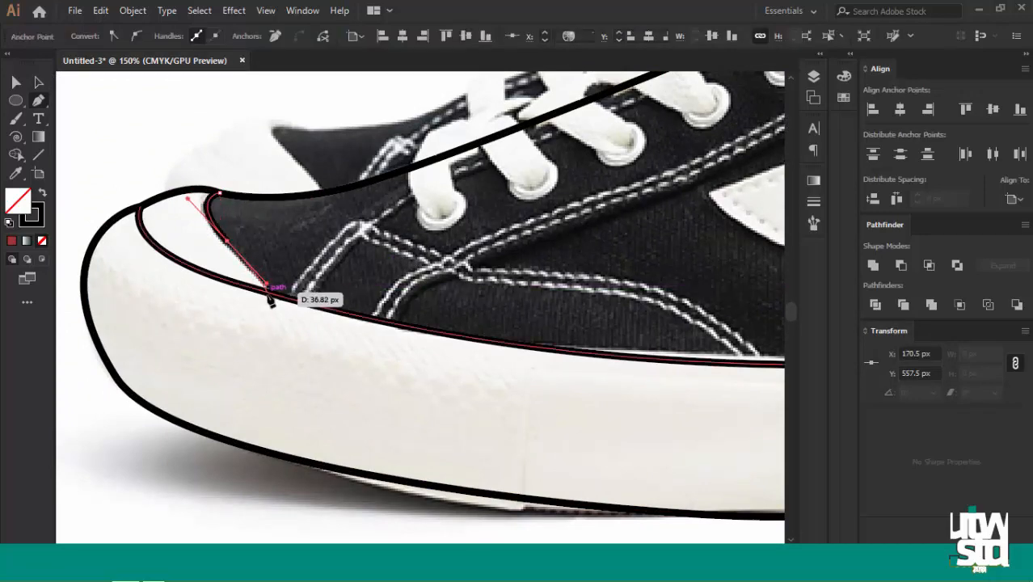
left_click(270, 292)
key("v")
left_click(358, 263)
Adjust the curve handle of the outline's anchor under the forefoot to fit the sole's bottom edge, and deselect the path
key("ctrl+equal")
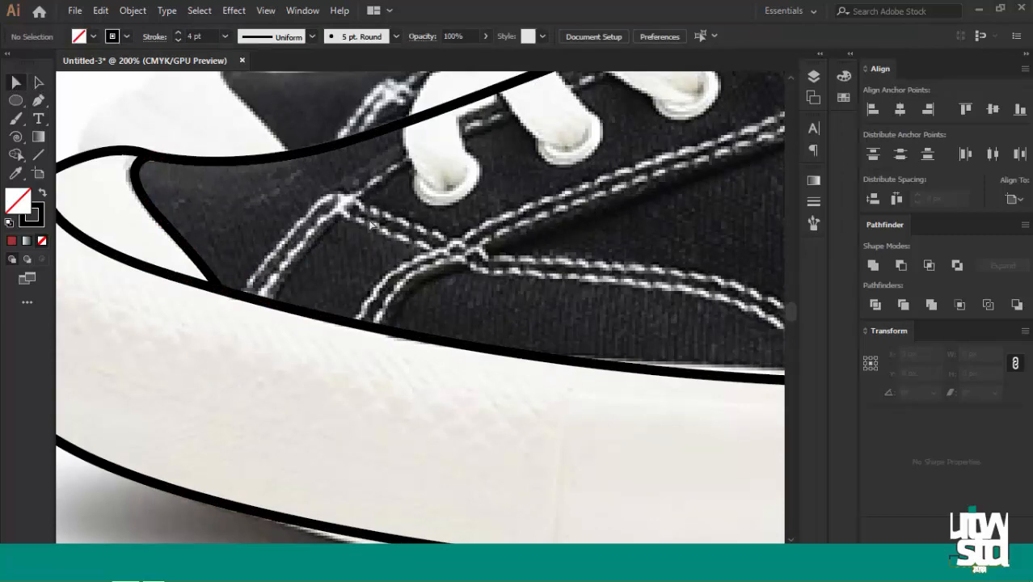
key("ctrl+minus")
key("ctrl+minus")
left_click_drag(563, 285, 410, 251)
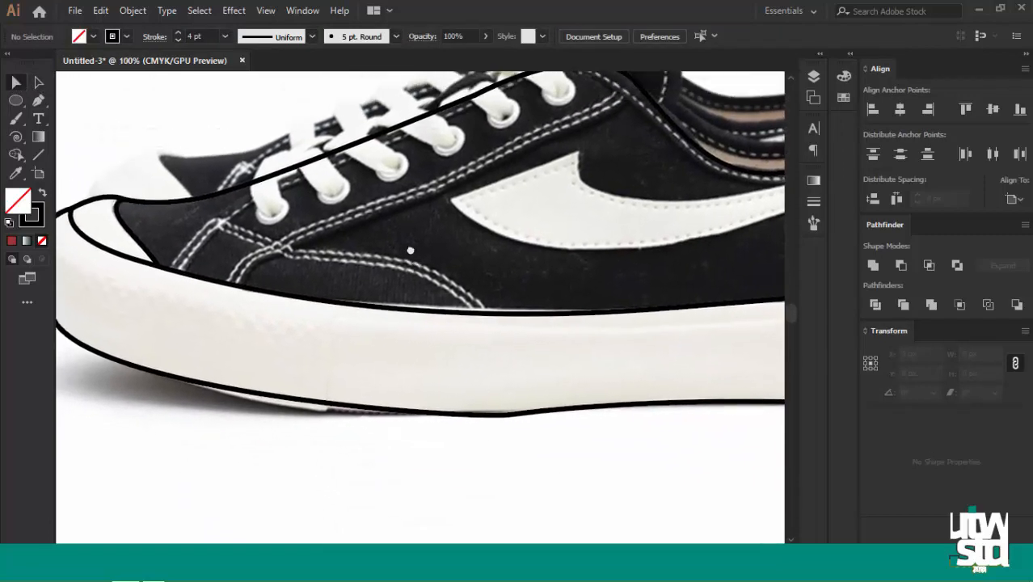
key("p")
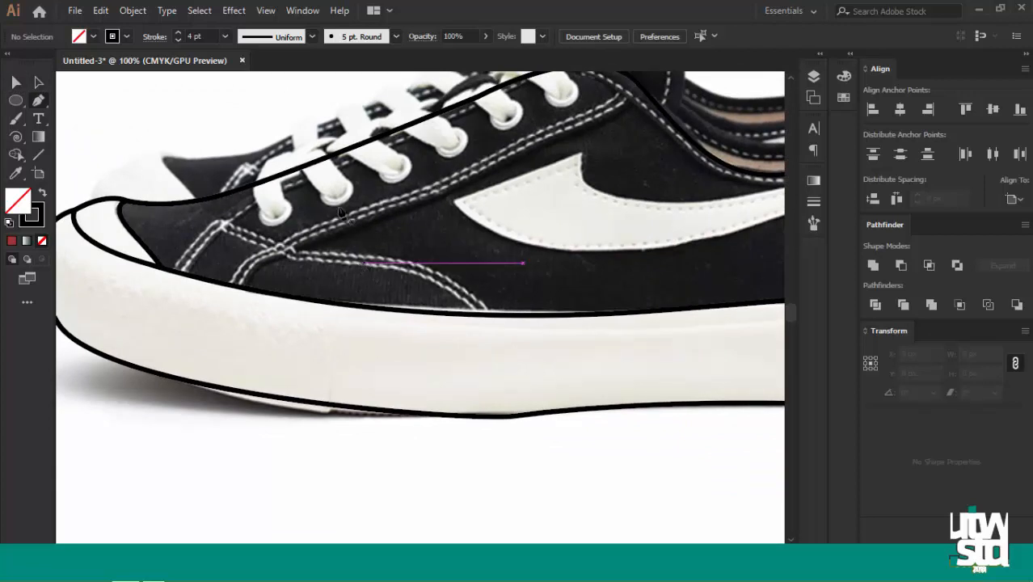
key("ctrl+minus")
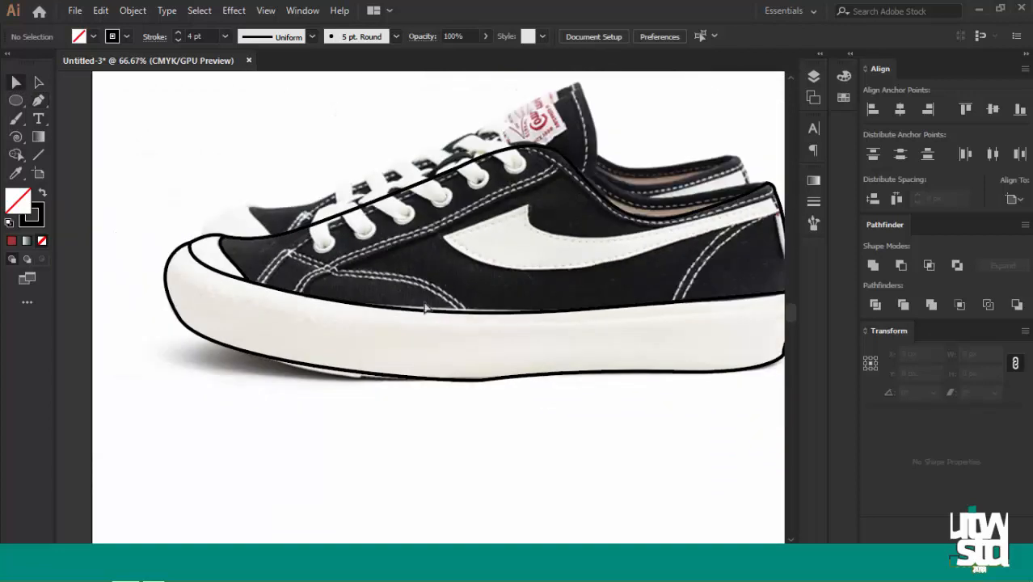
scroll(471, 242, "down", 3)
left_click_drag(469, 273, 387, 294)
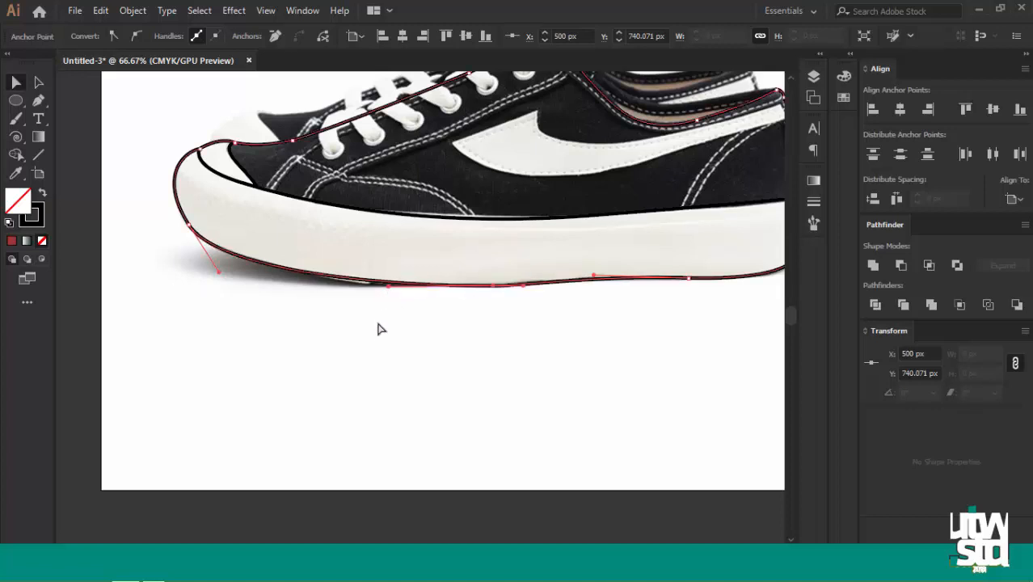
left_click(296, 348)
Start a Pen path on the outline at the top laces and curve it up to the tongue's tip
key("ctrl+equal")
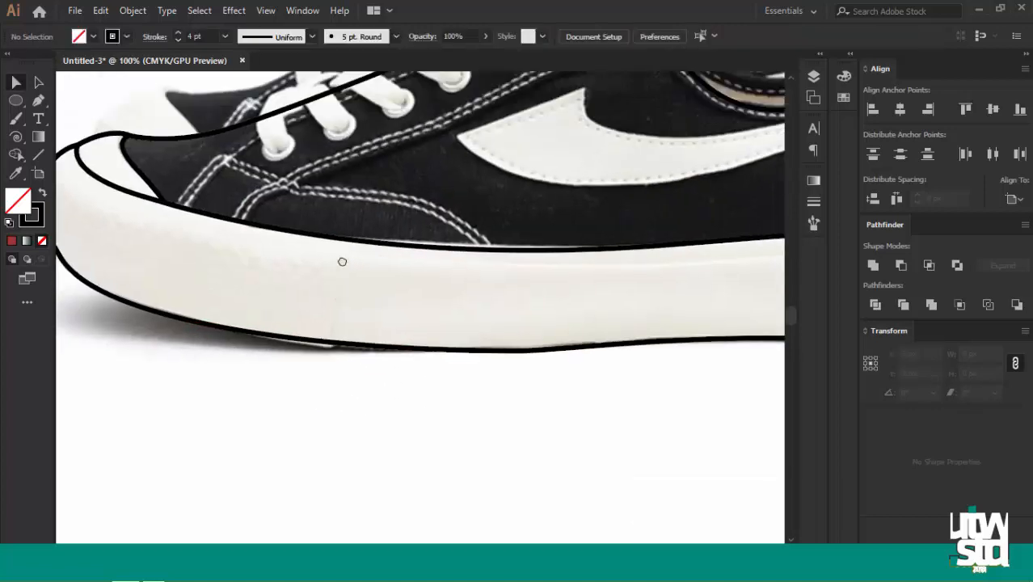
left_click_drag(224, 314, 373, 247)
key("ctrl+z")
left_click_drag(494, 241, 318, 360)
left_click_drag(347, 229, 434, 202)
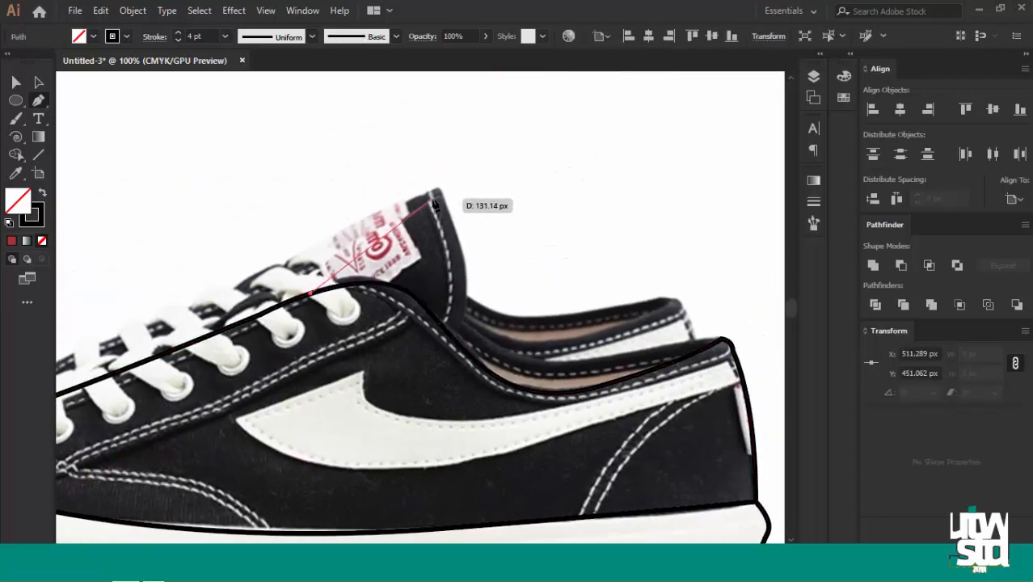
left_click_drag(557, 151, 561, 149)
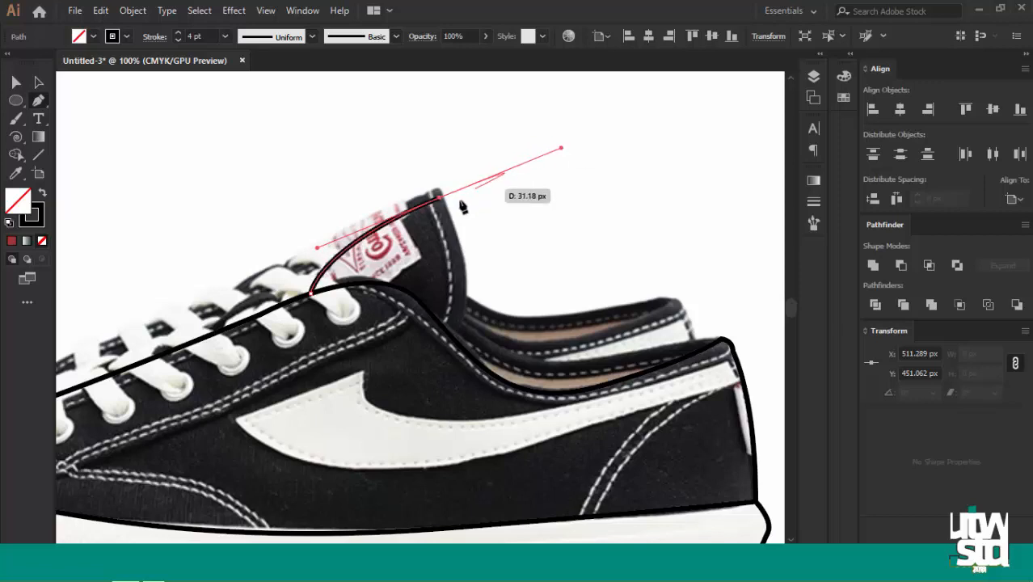
scroll(453, 222, "down", 2)
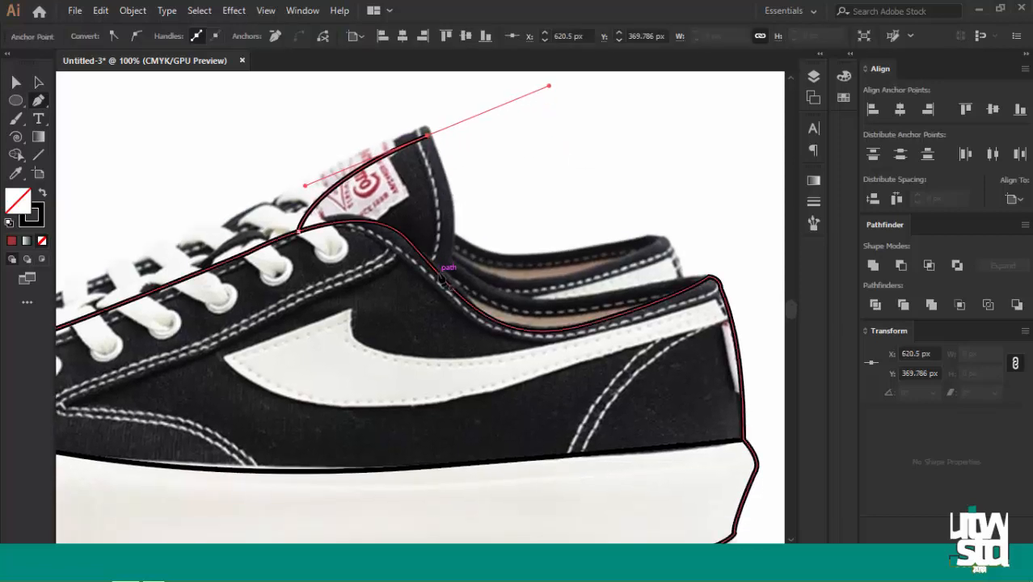
left_click_drag(439, 276, 449, 302)
key("ctrl+z")
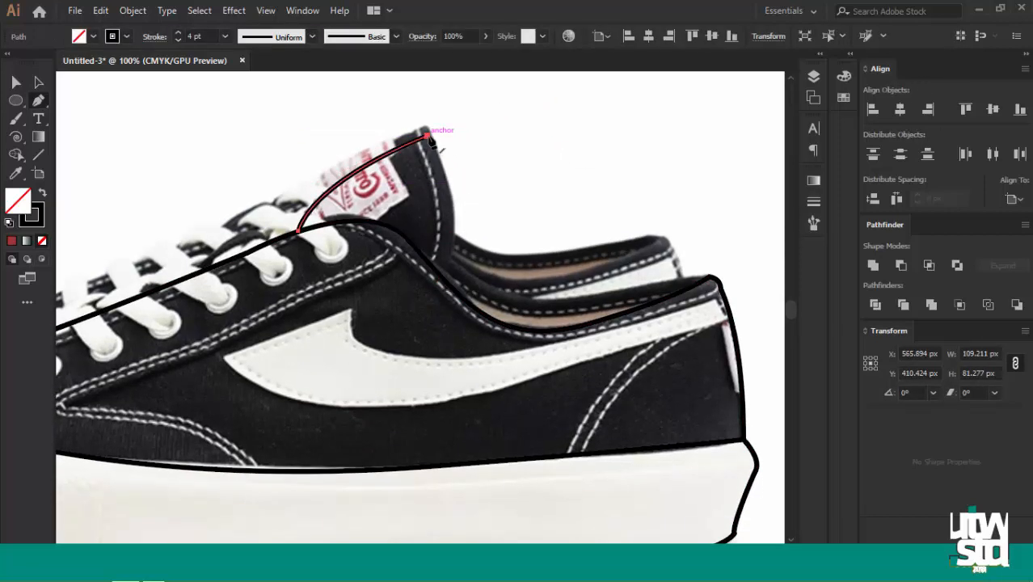
left_click_drag(428, 136, 440, 220)
key("ctrl+z")
Continue the tongue path from its tip down to the collar outline and bow the curve outward to follow the tongue's back edge
left_click(428, 136)
key("ctrl+z")
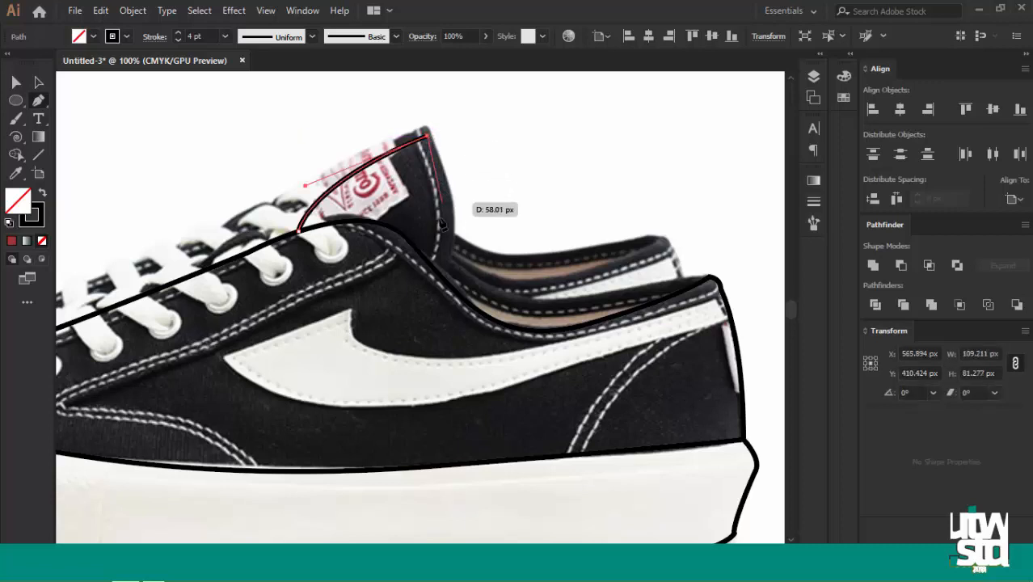
left_click_drag(442, 277, 422, 311)
key("v")
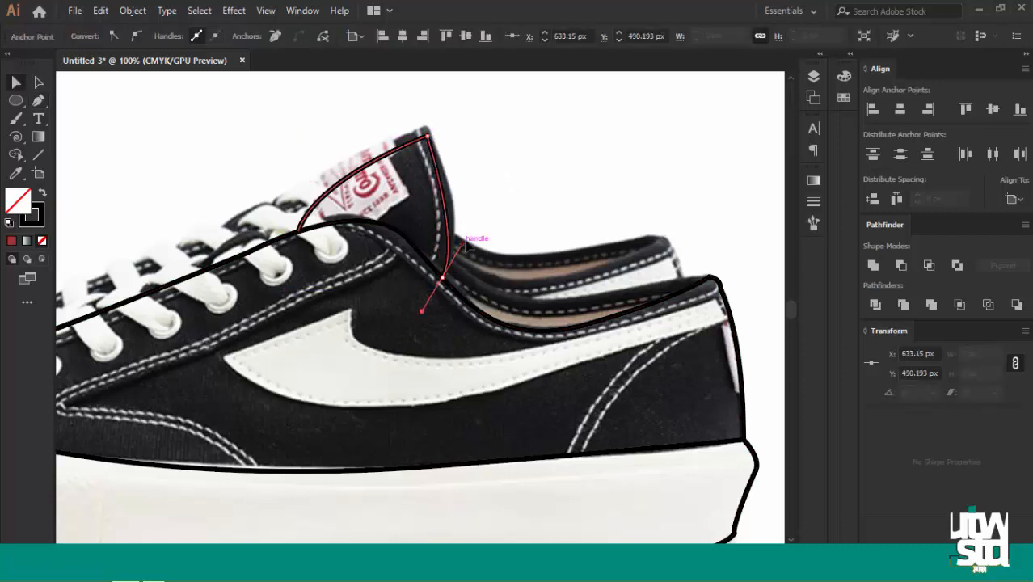
left_click(472, 232)
Set the stroke weight of the shoe outline and the tongue path to 6 pt
left_click_drag(374, 287, 375, 285)
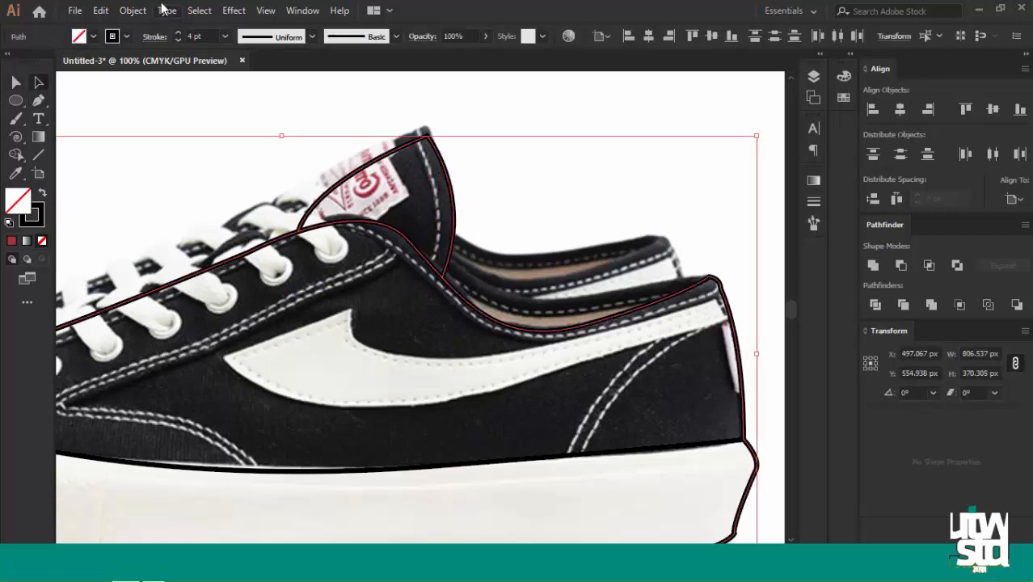
left_click(178, 33)
left_click(178, 33)
left_click(230, 151)
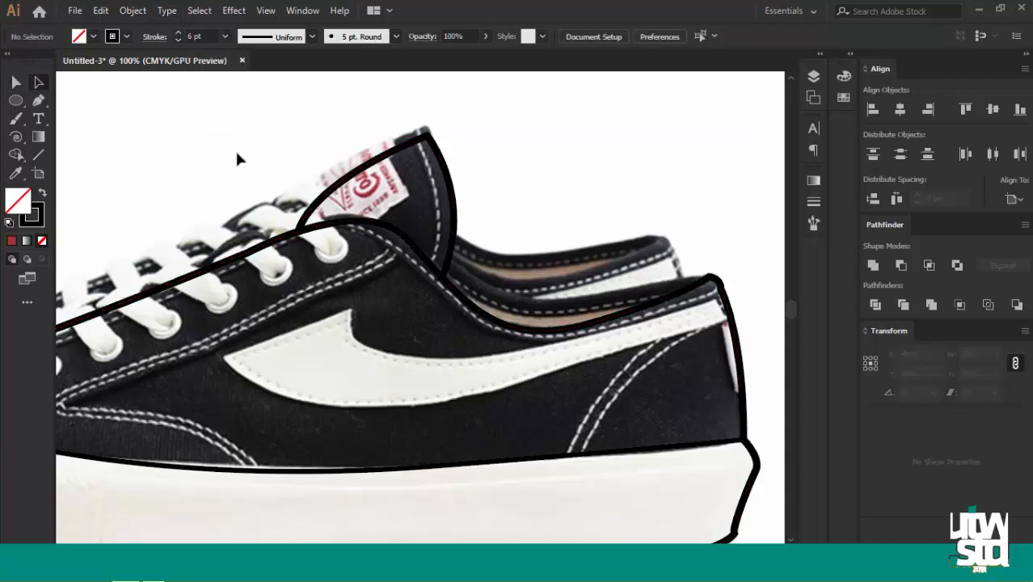
Draw a 4 pt curved Pen path along the tongue's stitching from its top edge to the collar outline, refining the curve with its handle
key("ctrl+plus")
left_click_drag(419, 203, 375, 315)
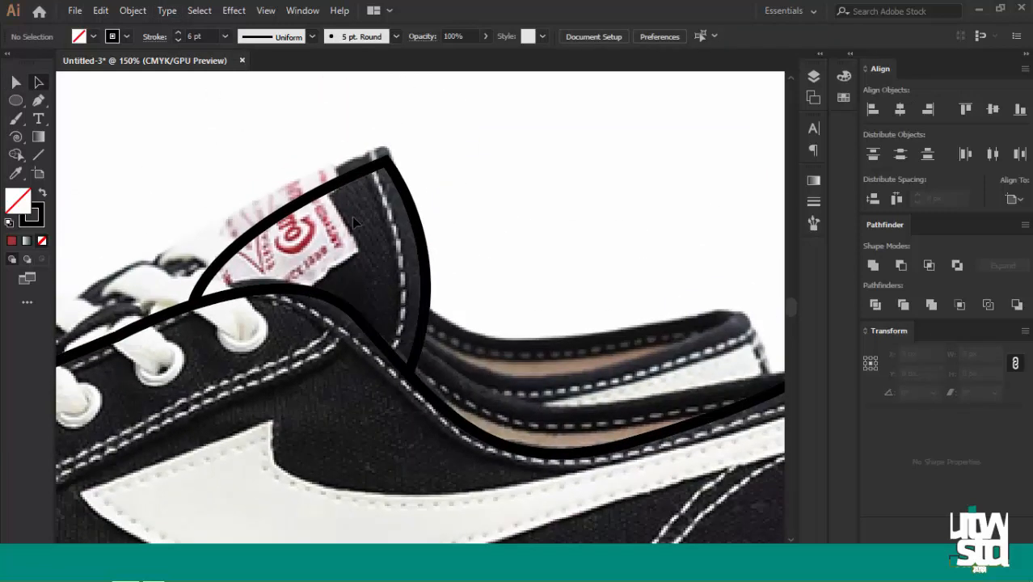
left_click(178, 40)
left_click(178, 40)
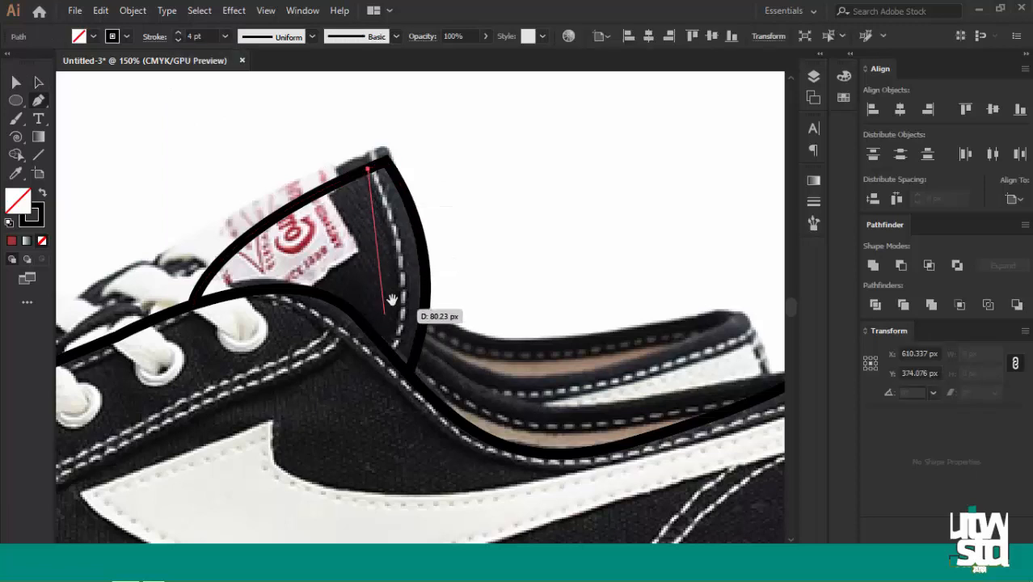
left_click_drag(392, 300, 366, 264)
left_click_drag(363, 317, 346, 350)
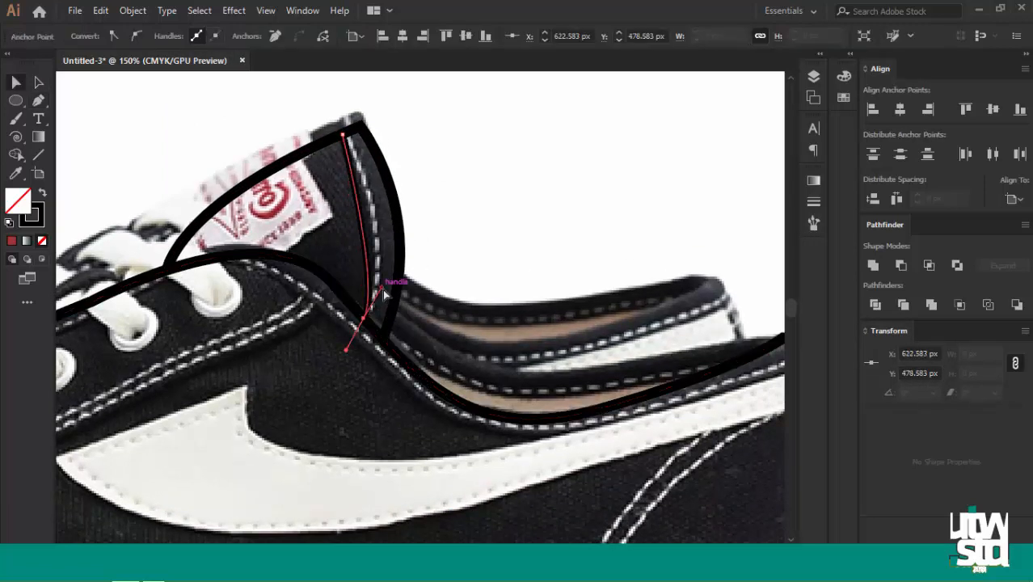
left_click_drag(382, 287, 405, 231)
left_click(454, 202, "ctrl")
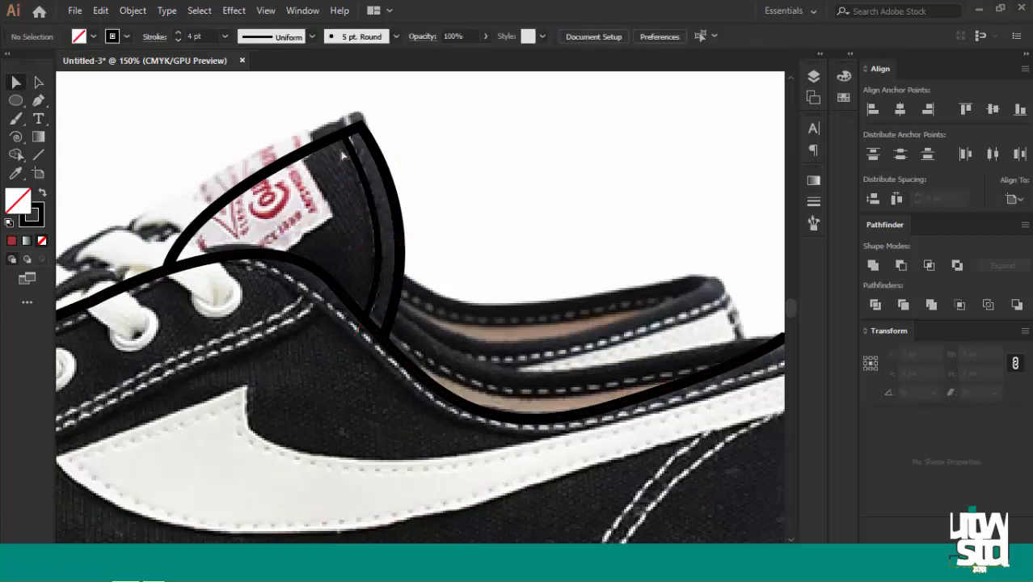
Turn the tongue's stitching path into a dashed line with a 6 pt dash, and deselect it
left_click(375, 194, "ctrl")
key("a")
left_click(382, 167)
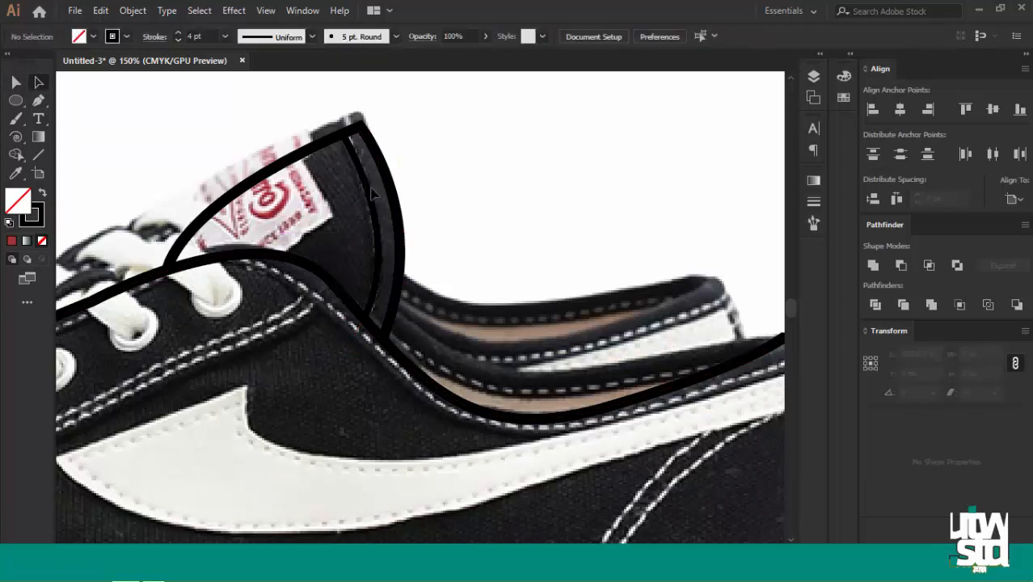
left_click(372, 192)
left_click(154, 36)
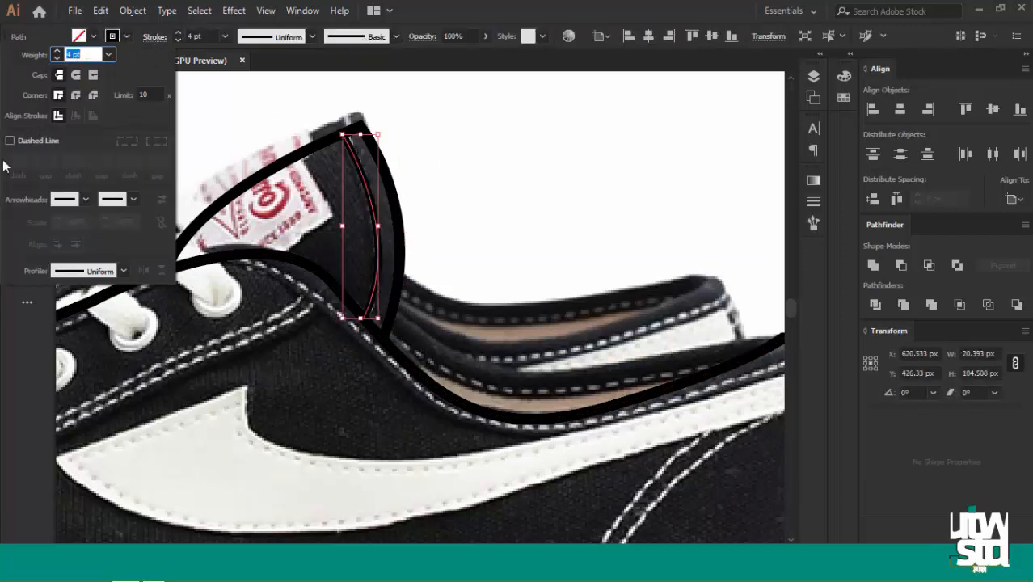
left_click(10, 142)
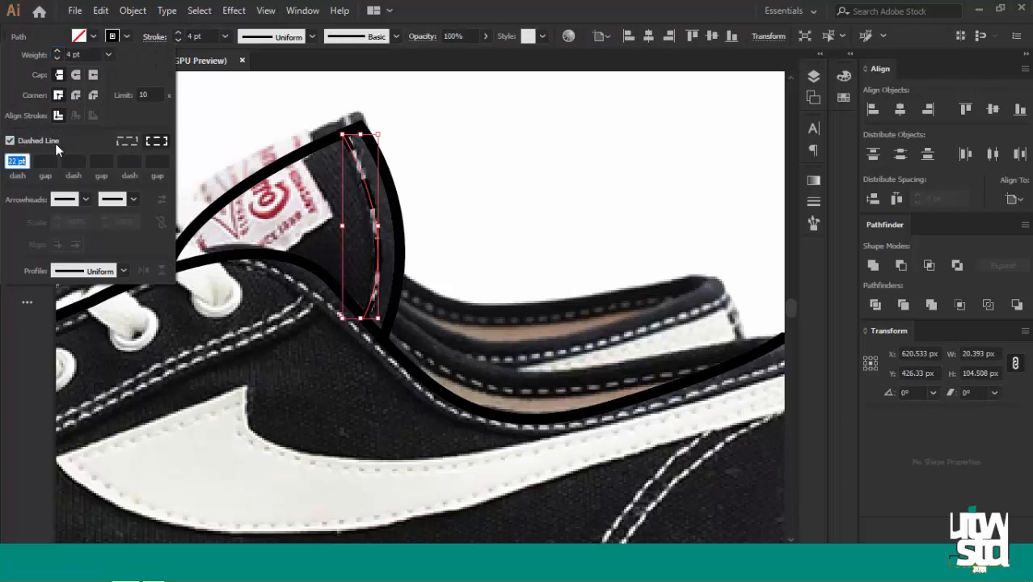
type("18")
key("Return")
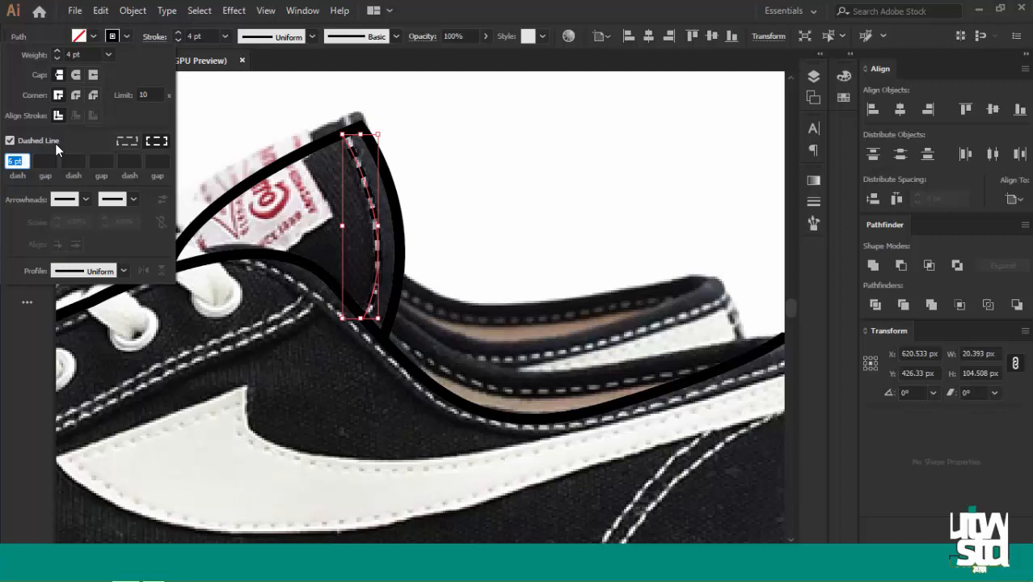
left_click(544, 161)
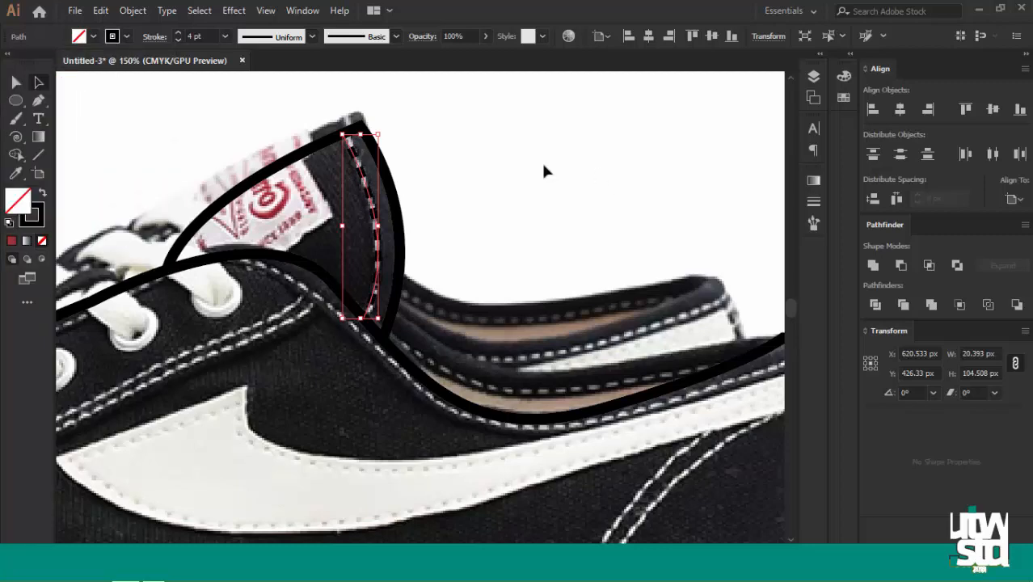
left_click(444, 194)
Select the shoe outline to pick up its 6 pt stroke for new paths, and clear the selection
scroll(447, 194, "down", 4)
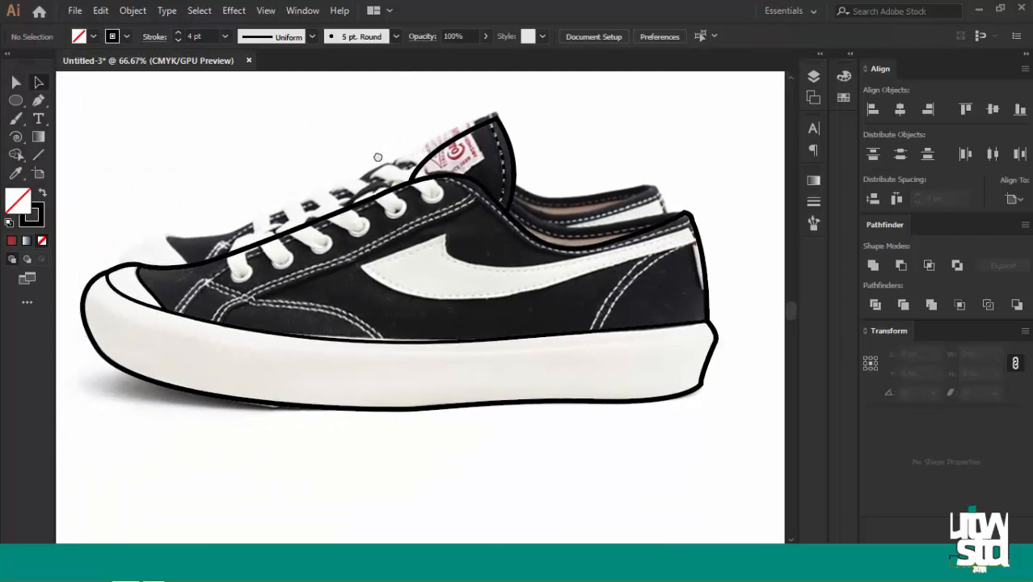
scroll(509, 229, "up", 2)
scroll(510, 229, "up", 1)
left_click_drag(396, 212, 351, 231)
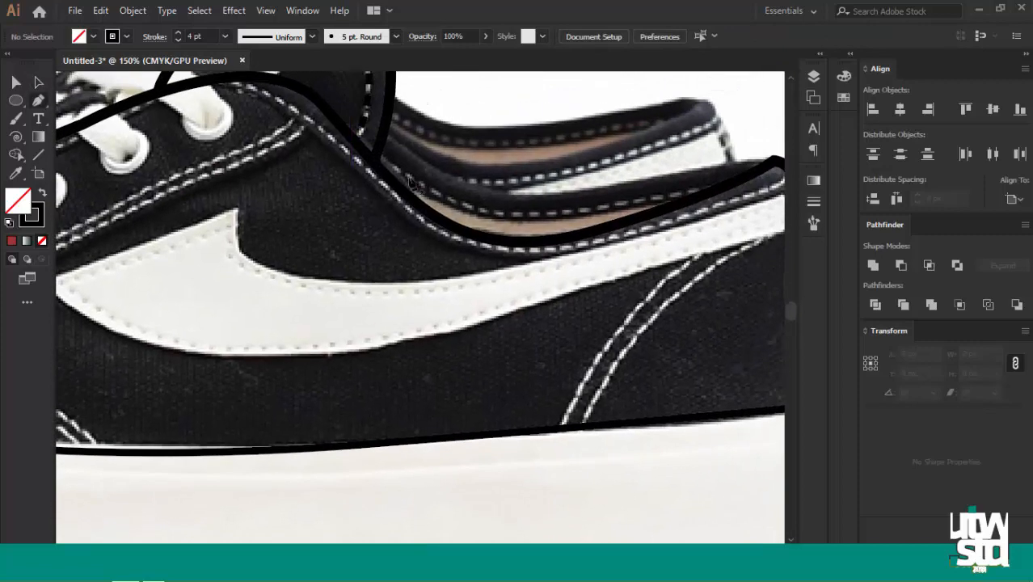
key("a")
left_click_drag(455, 176, 383, 236)
left_click(384, 236)
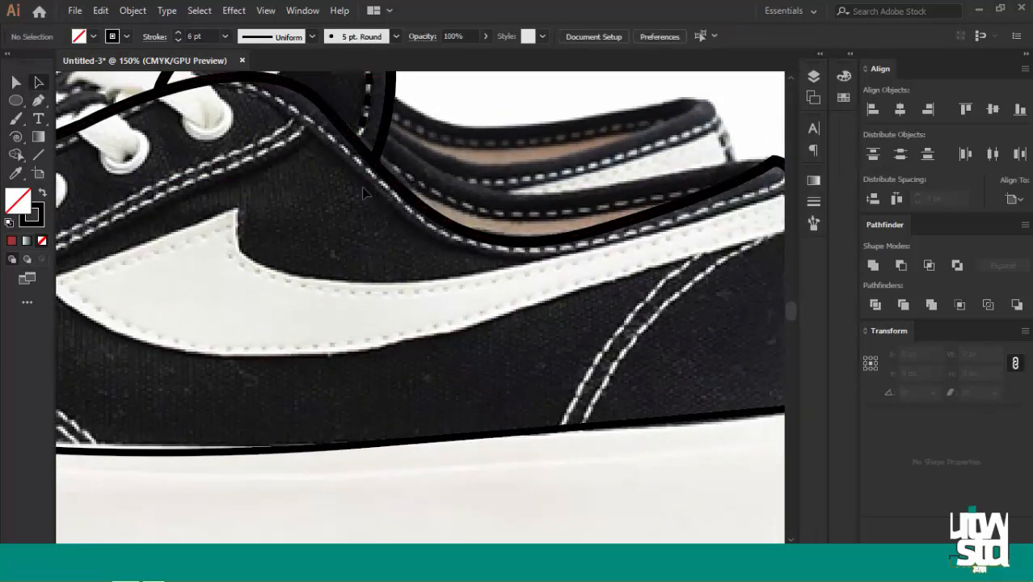
Draw a 6 pt Pen path along the side stripe's upper edge, from its front tip over the peak to the heel outline
scroll(360, 150, "down", 2)
scroll(343, 129, "down", 1)
scroll(341, 243, "up", 2)
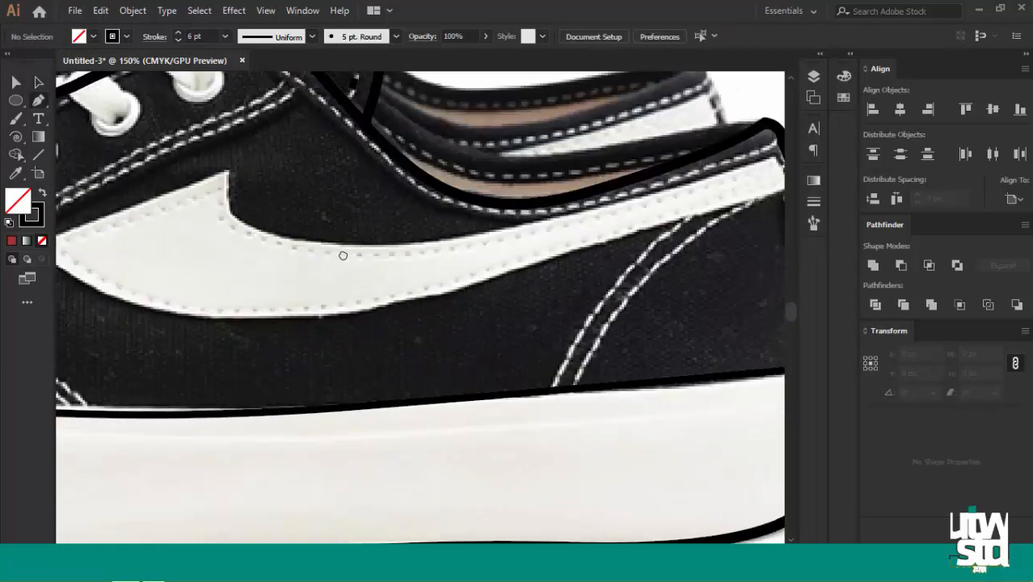
scroll(339, 235, "down", 2)
scroll(222, 222, "up", 2)
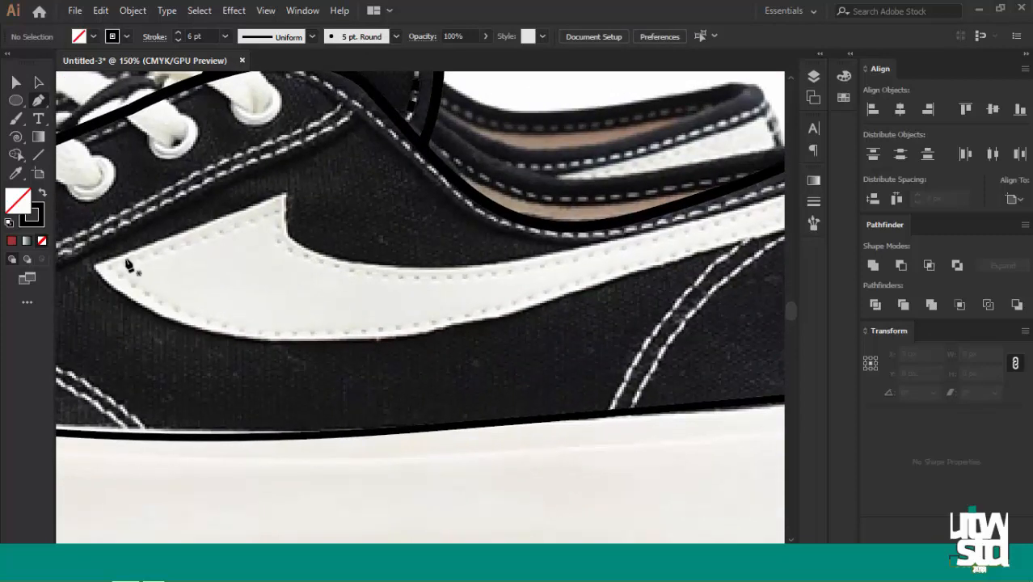
left_click(95, 267)
left_click(284, 194)
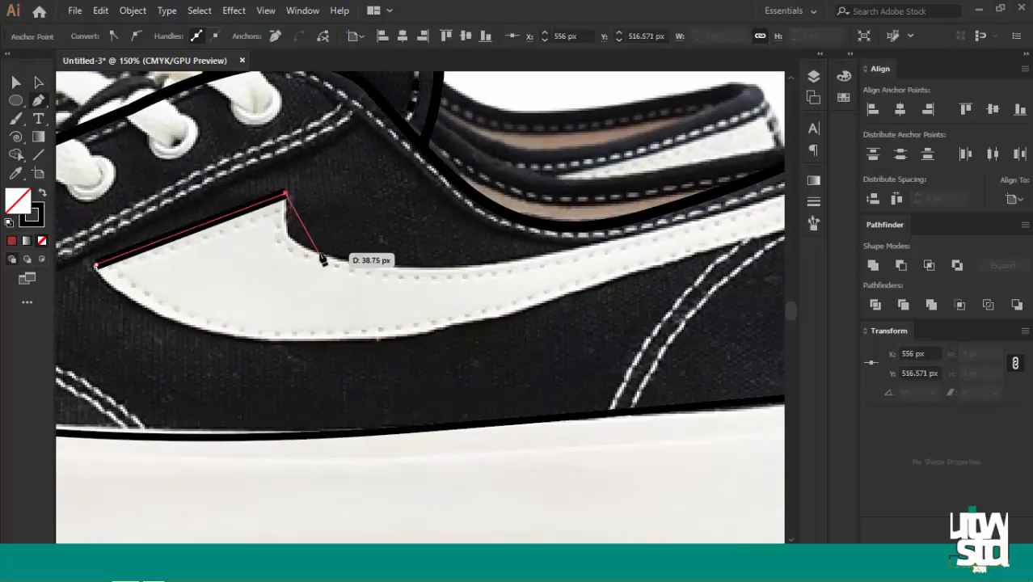
mouse_move(321, 253)
left_mouse_down()
mouse_move(390, 276)
mouse_move(383, 266)
left_mouse_up()
left_click_drag(392, 238, 244, 275)
left_click_drag(551, 259, 601, 241)
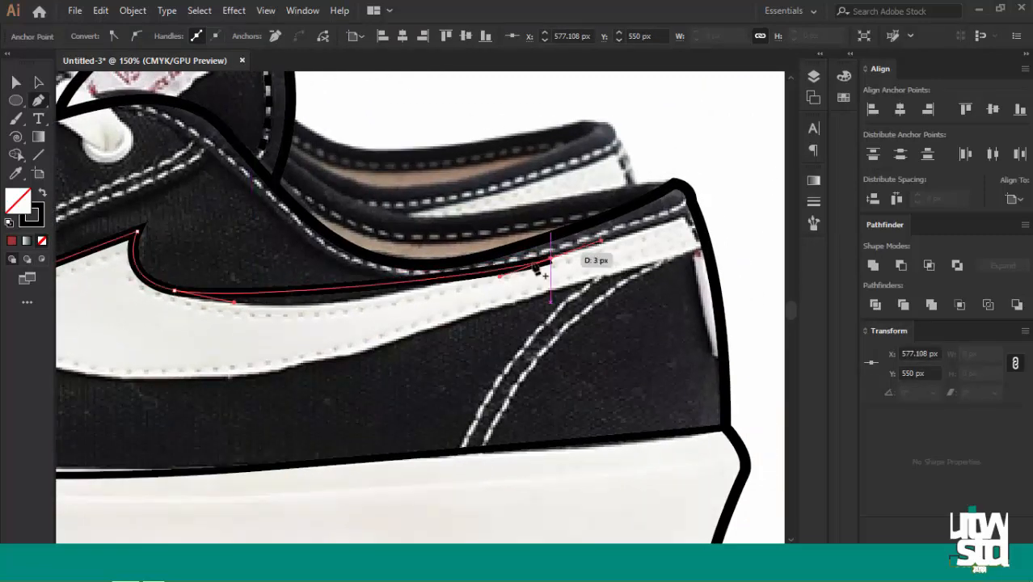
left_click_drag(499, 276, 379, 303)
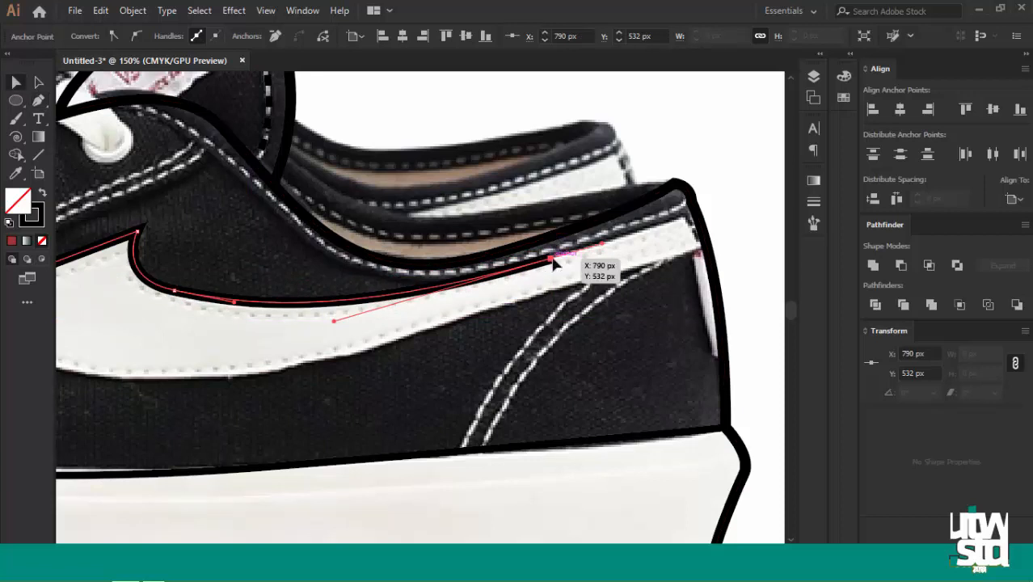
left_click_drag(552, 261, 707, 211)
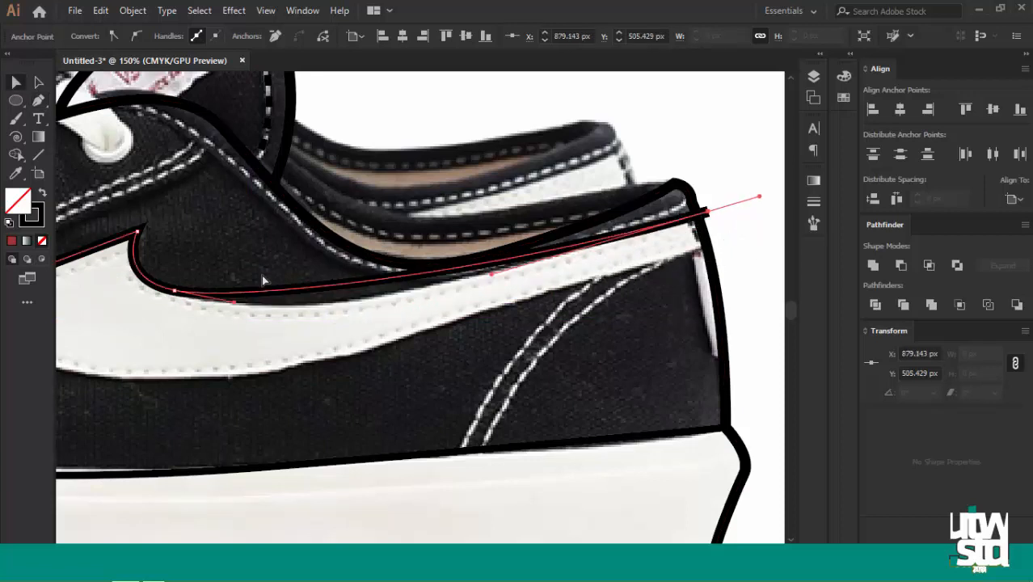
Refine the curve of the stripe's upper edge behind the peak with its anchor handle, and deselect the path
left_click(234, 304)
left_click(228, 297)
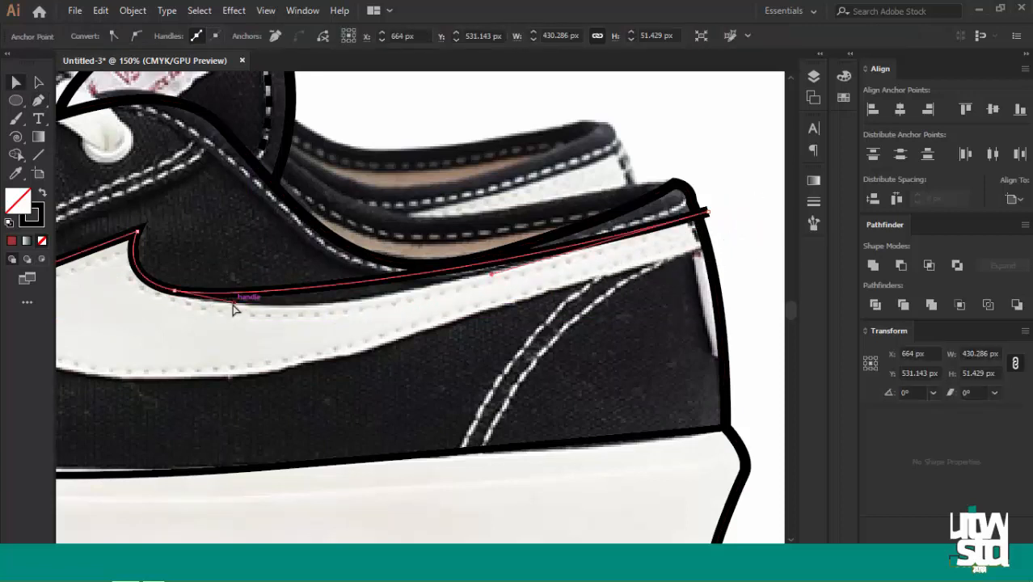
left_click_drag(233, 302, 264, 332)
left_click(306, 328)
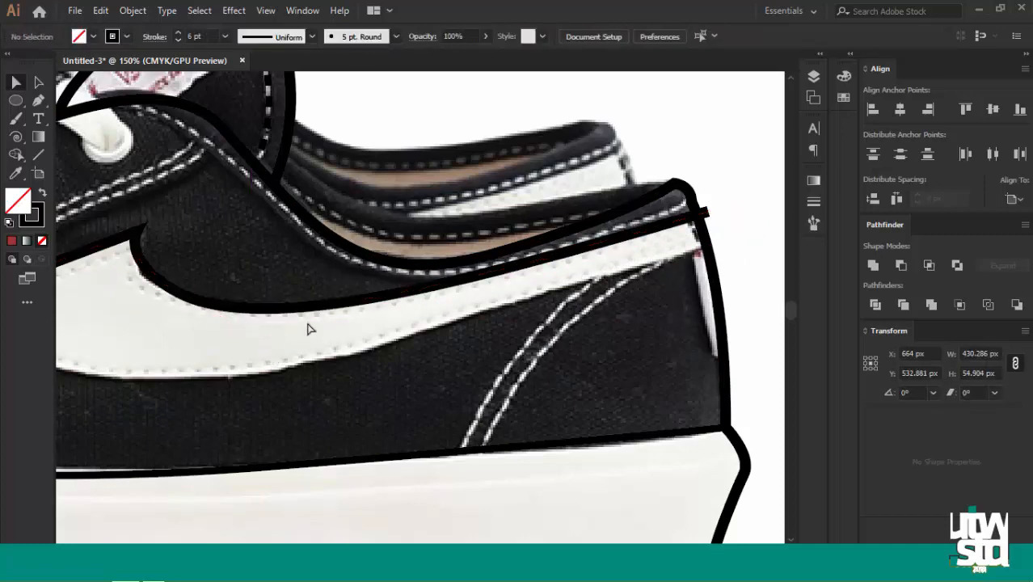
Draw a curved 6 pt Pen path along the side stripe's lower edge, from its front tip to the heel outline, and deselect it
key("ctrl+minus")
key("ctrl+minus")
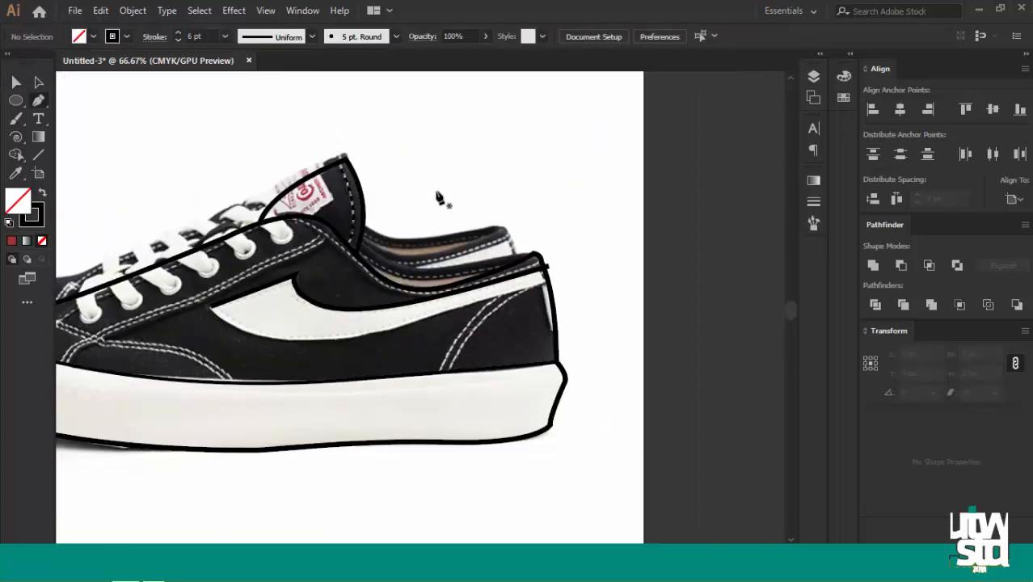
key("ctrl+plus")
left_click_drag(244, 318, 279, 271)
left_click(144, 260)
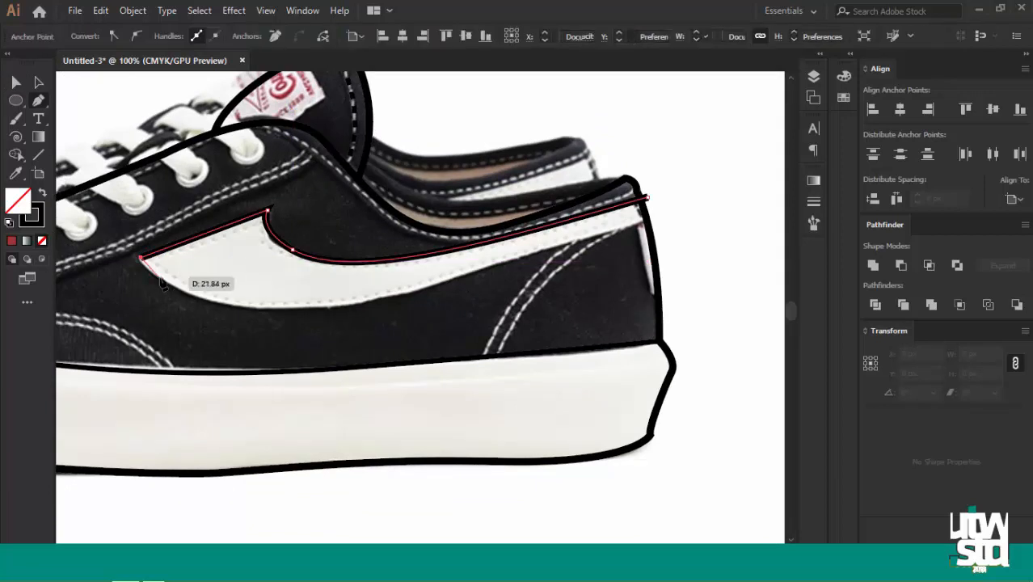
left_click_drag(327, 310, 467, 284)
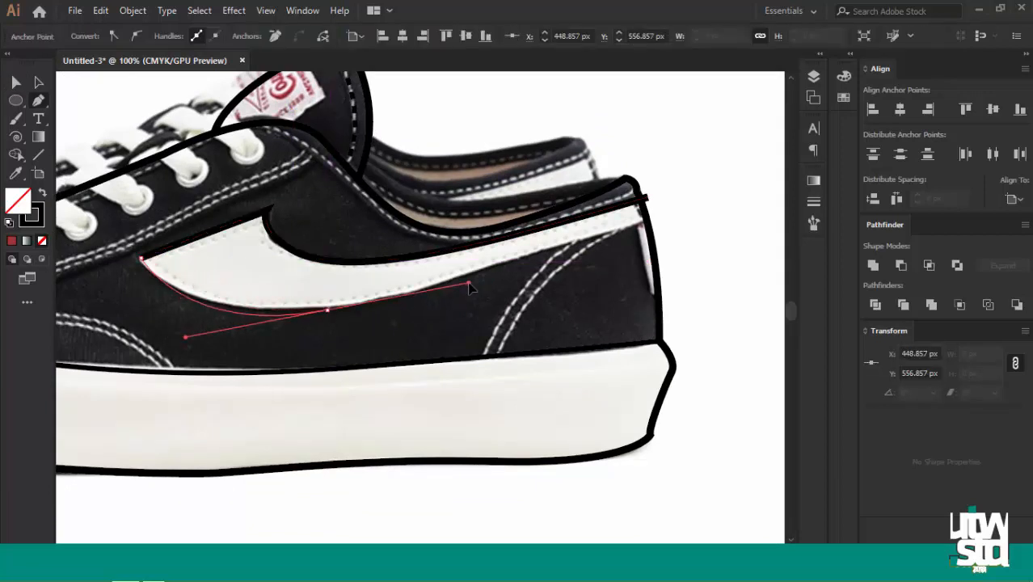
left_click_drag(652, 222, 669, 202)
key("v")
left_click(321, 291)
Adjust a curve handle on the stripe's lower edge so it follows the photo more closely, and deselect the path
key("ctrl+plus")
left_click_drag(260, 312, 333, 308)
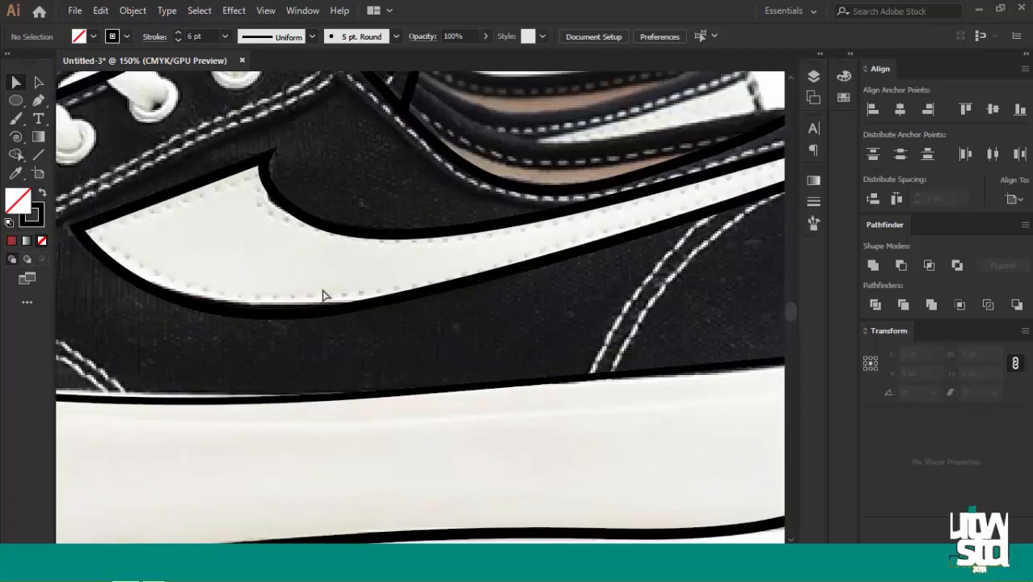
left_click(354, 307)
left_click_drag(149, 345, 135, 334)
left_click(248, 356)
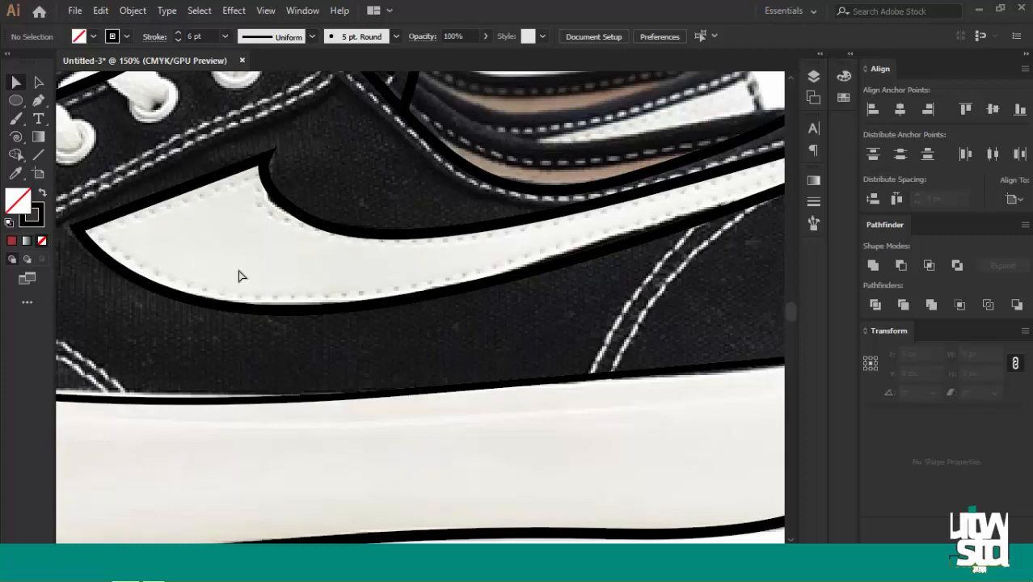
Select the tongue's dashed stitching to pick up its 4 pt stroke for new paths, and clear the selection
key("ctrl+minus")
key("ctrl+minus")
key("a")
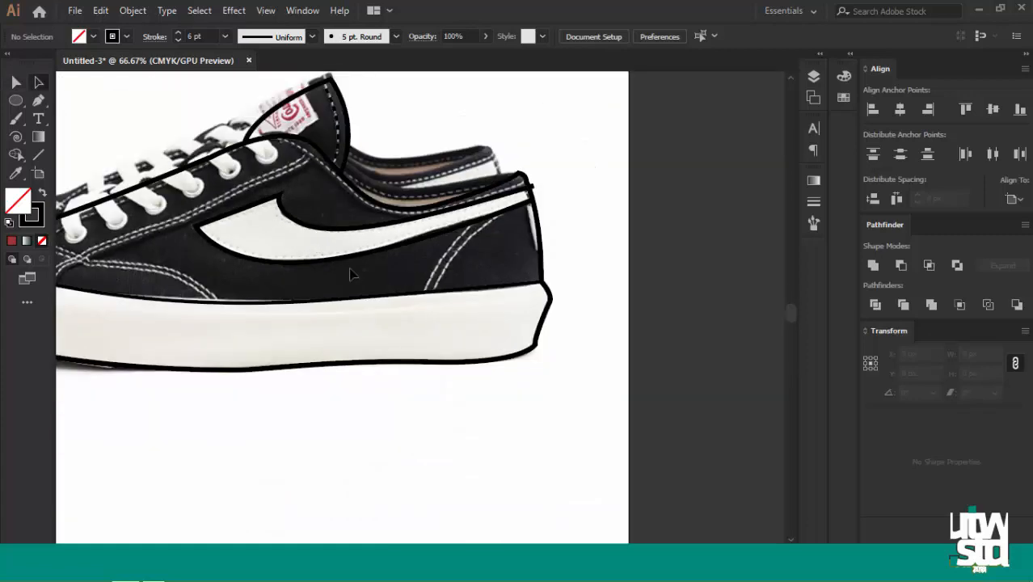
key("ctrl+plus")
left_click_drag(256, 273, 314, 270)
key("p")
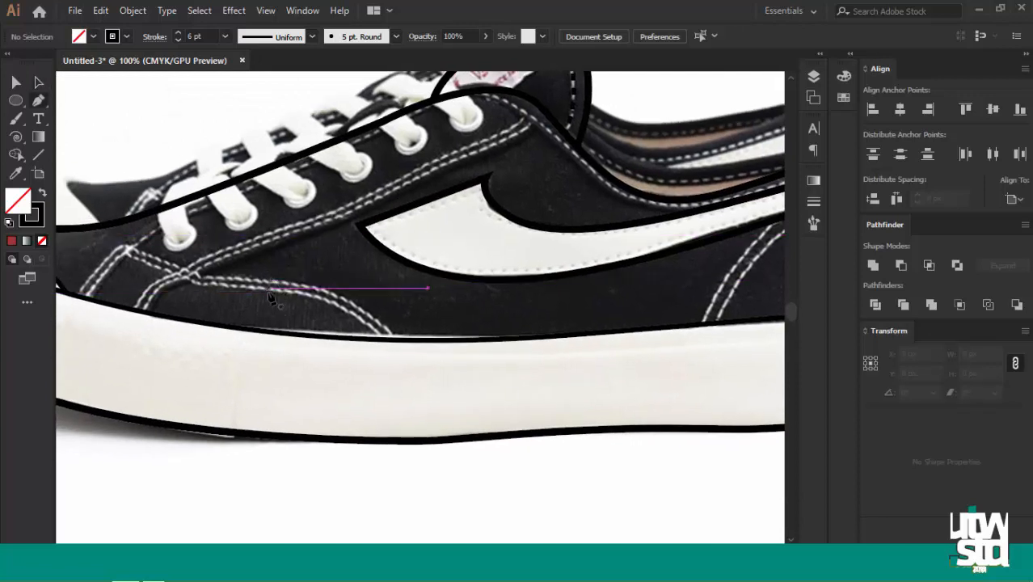
left_click_drag(278, 275, 259, 326)
key("a")
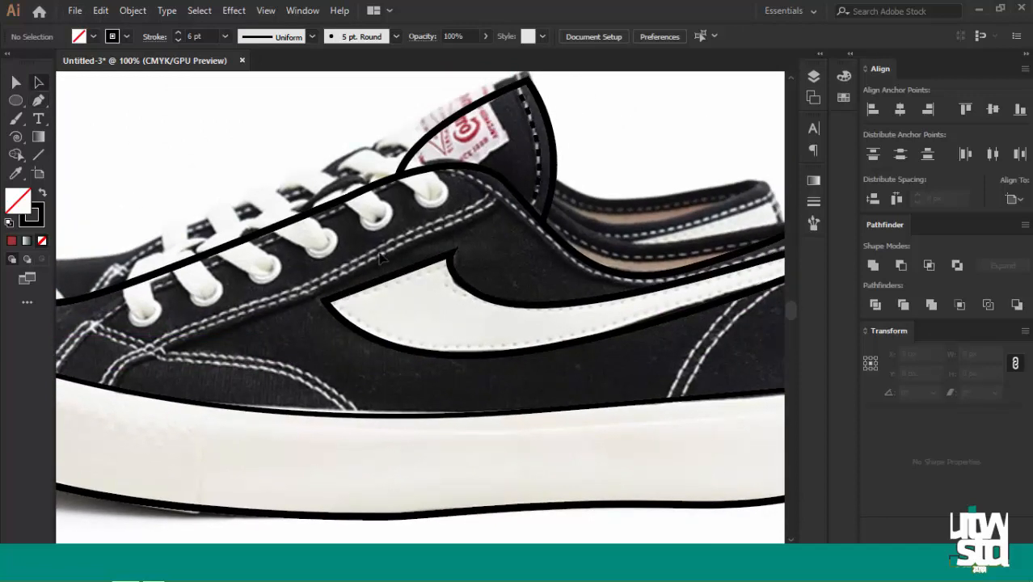
left_click_drag(512, 148, 511, 149)
left_click(484, 179)
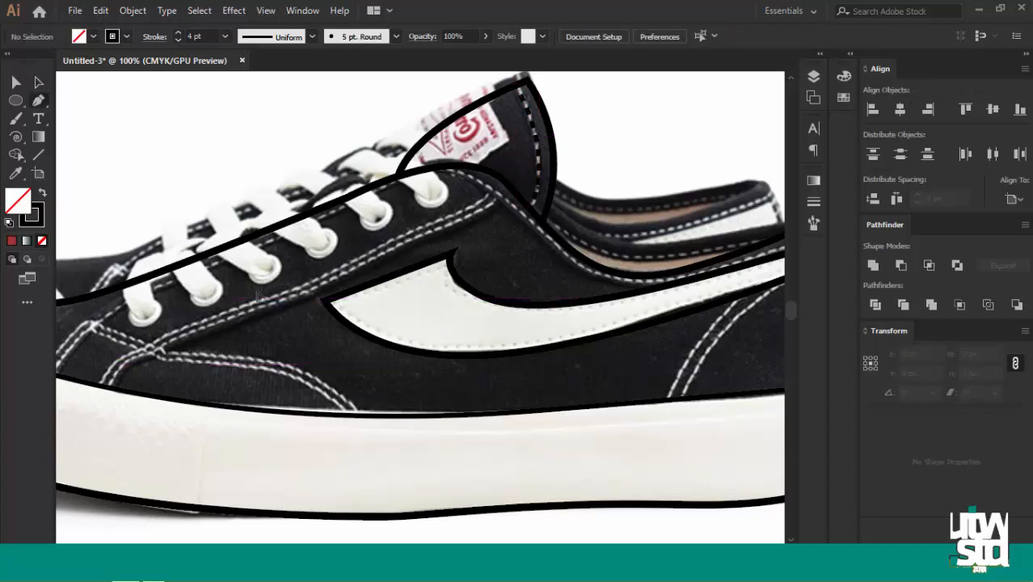
Draw a 4 pt dashed Pen path from the sole near the toe, along the eyelets and collar stitching, to the heel, and deselect it
left_click_drag(86, 341, 123, 338)
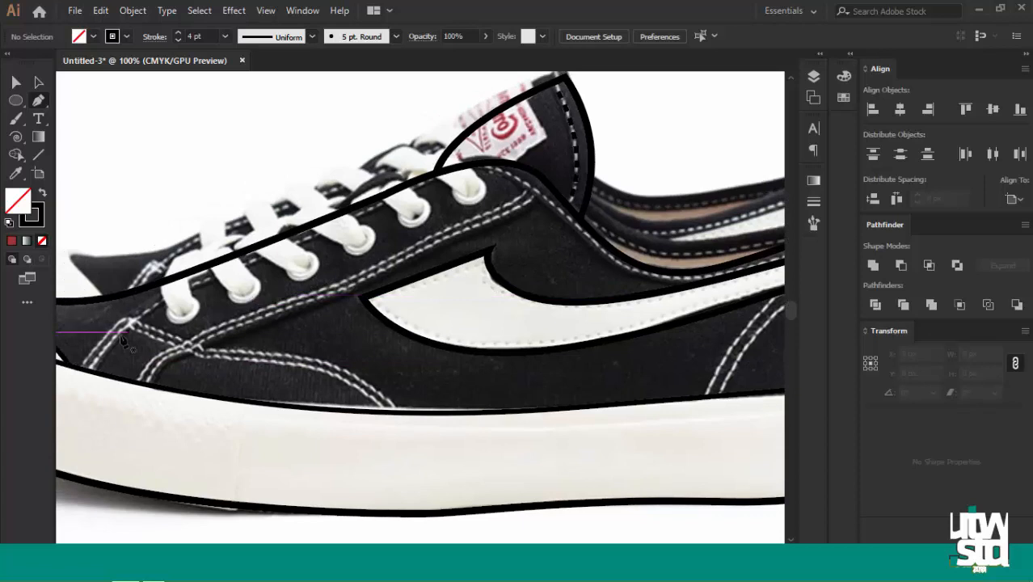
left_click(92, 371)
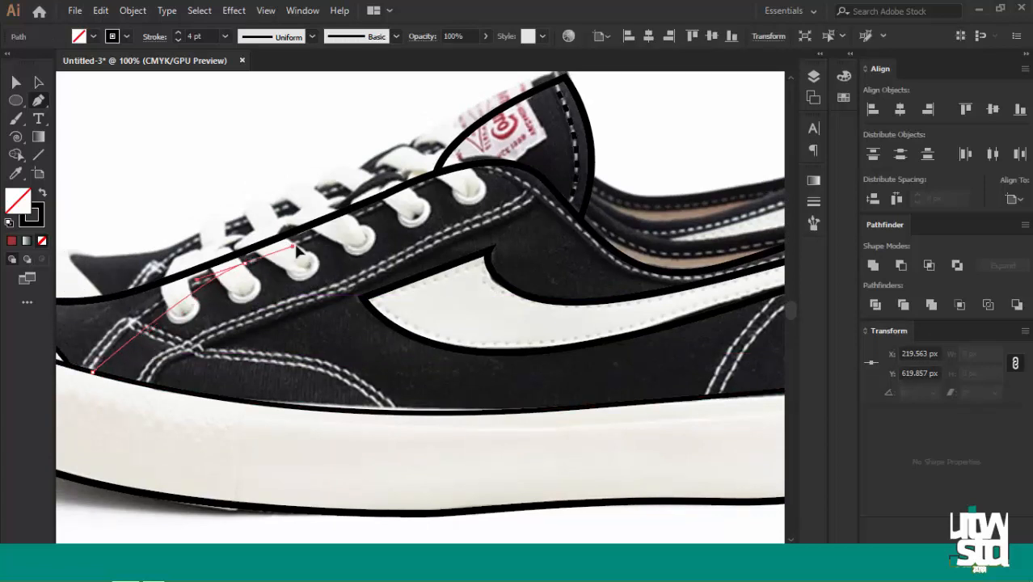
left_click_drag(145, 293, 364, 224)
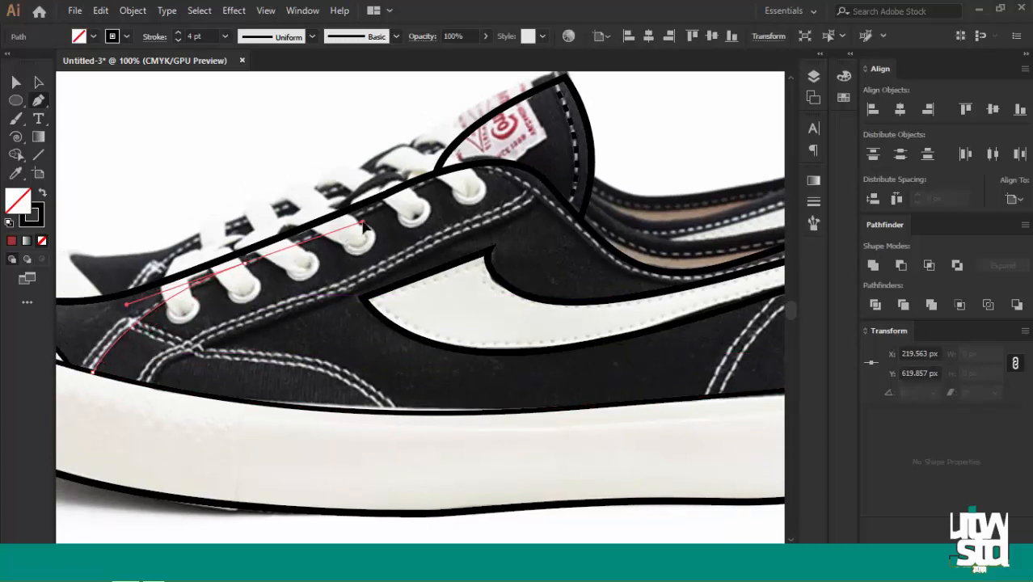
left_click_drag(509, 211, 571, 310)
left_click_drag(517, 289, 386, 290)
key("ctrl+=")
left_click_drag(584, 372, 369, 260)
left_click_drag(510, 289, 671, 242)
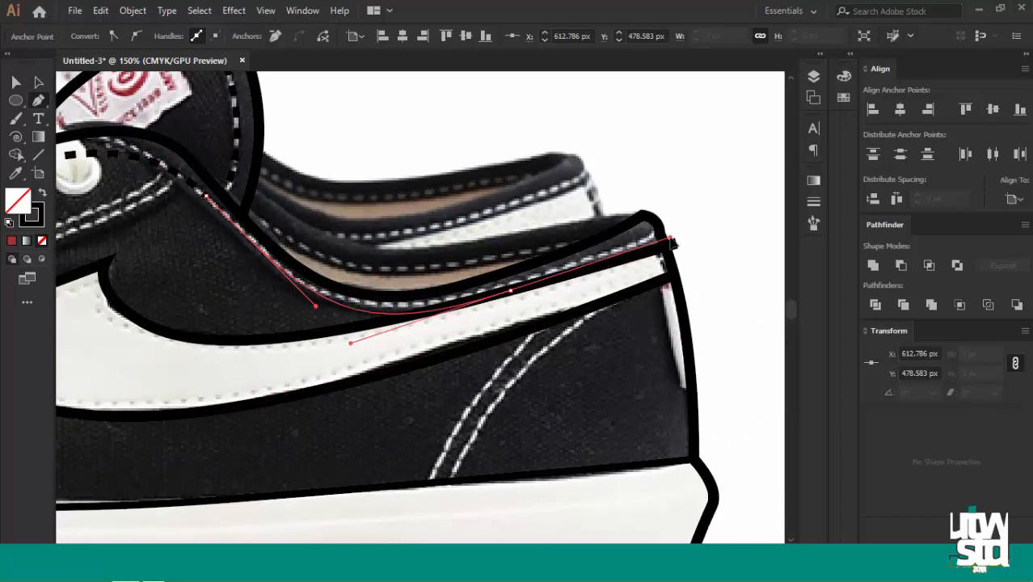
left_click(676, 243)
key("a")
left_click(340, 259)
Refine the collar stitching's curve below the tongue with its anchor handle, and deselect the path
key("ctrl+=")
left_click_drag(194, 286, 357, 282)
key("v")
left_click(326, 181)
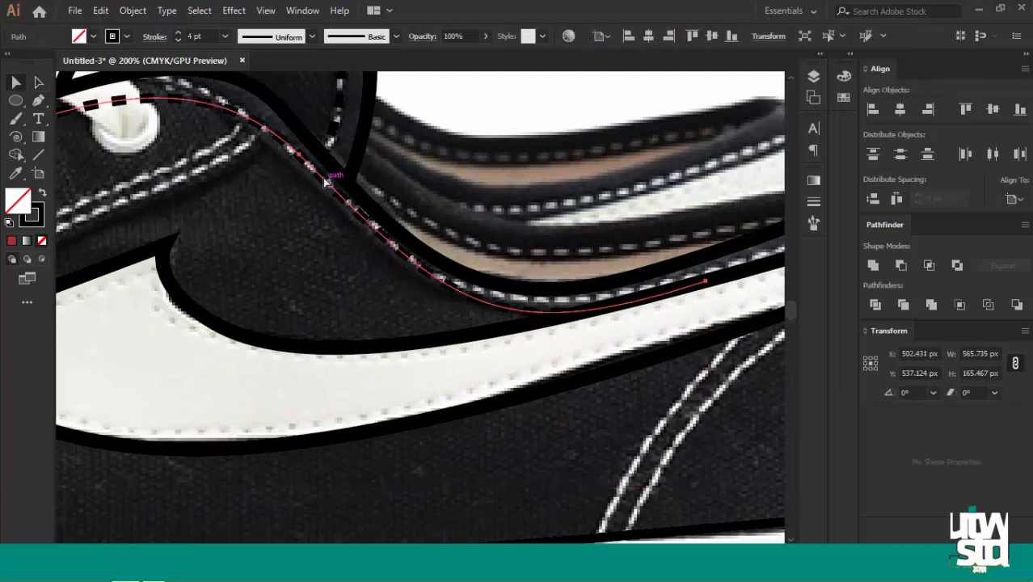
left_click(299, 155, "ctrl")
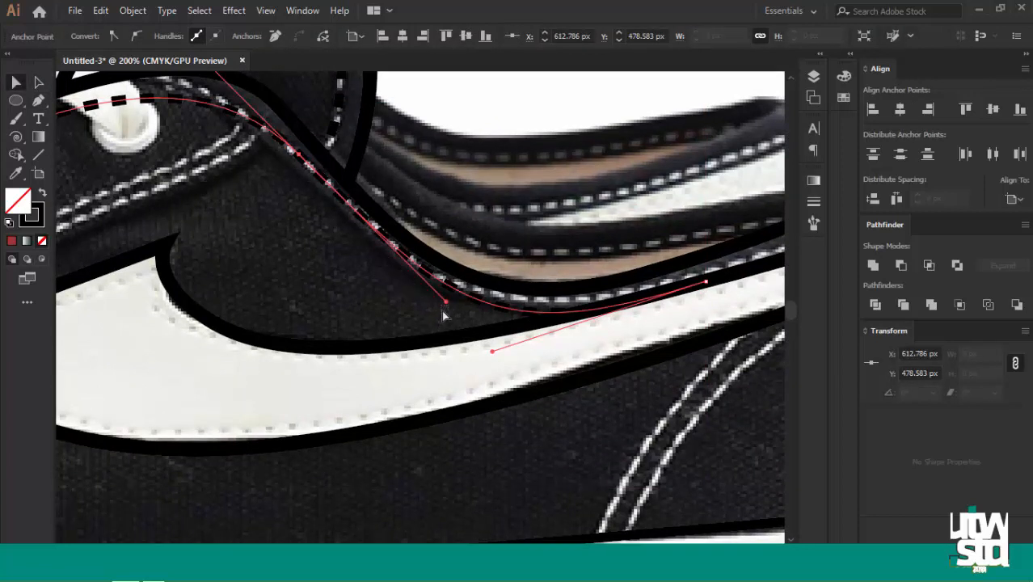
left_click(441, 310)
left_click(433, 299)
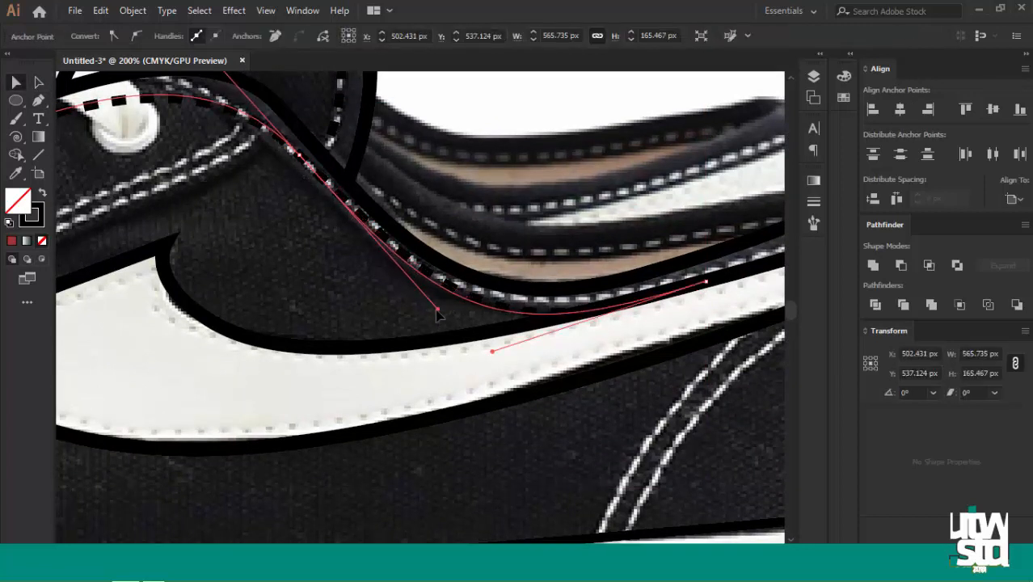
left_click(471, 196)
Draw a dashed Pen path along the upper stitching row below the eyelets, from the sole to the collar stitching, and deselect it
key("ctrl+minus")
key("ctrl+minus")
left_click_drag(227, 331, 422, 311)
key("p")
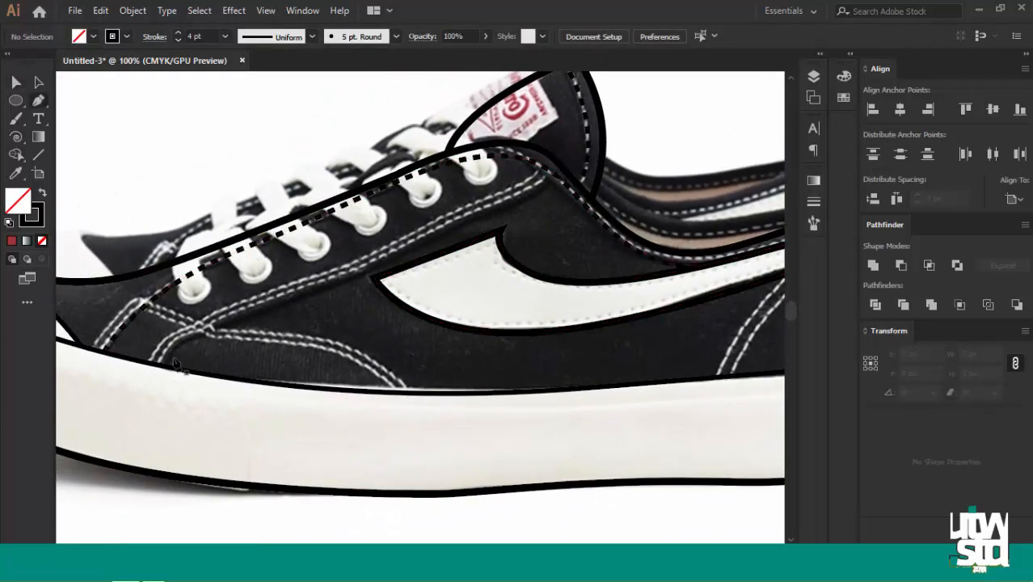
left_click_drag(150, 362, 274, 291)
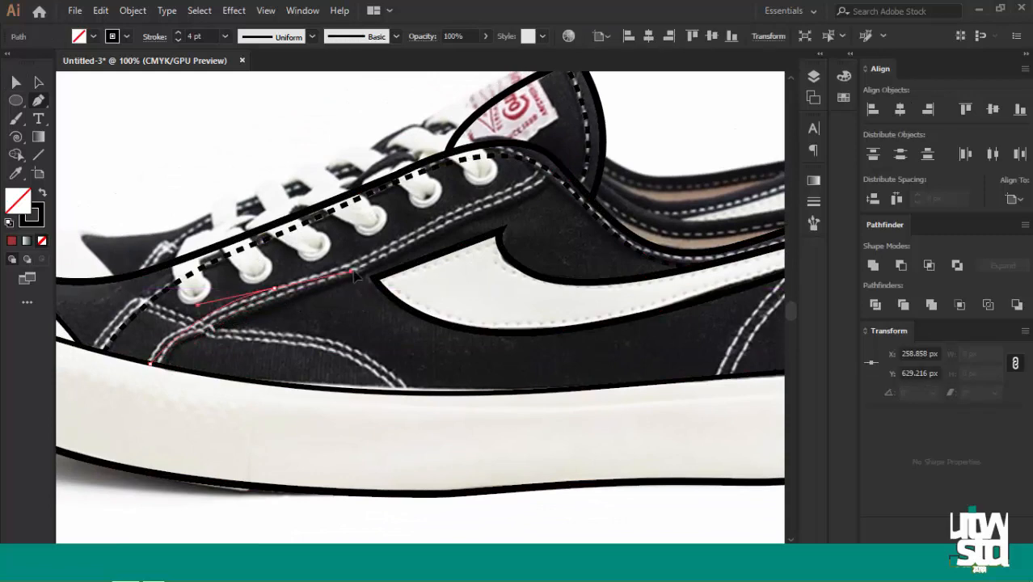
left_click_drag(418, 240, 381, 258)
left_click(489, 219)
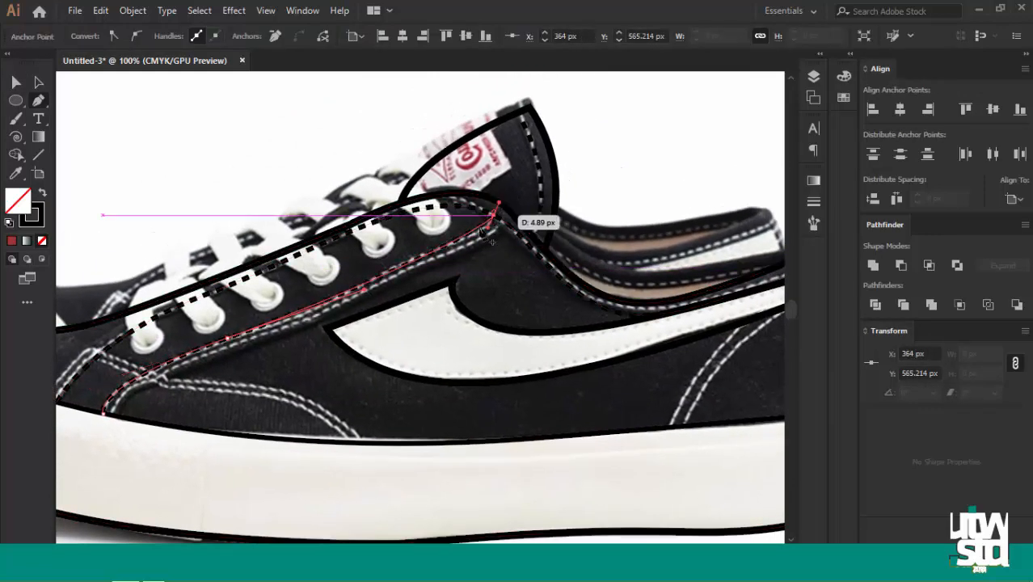
key("a")
left_click(350, 298)
Draw a parallel dashed Pen path along the lower stitching row below the eyelets, from the sole to the collar, and deselect it
left_click_drag(349, 298, 388, 256)
key("p")
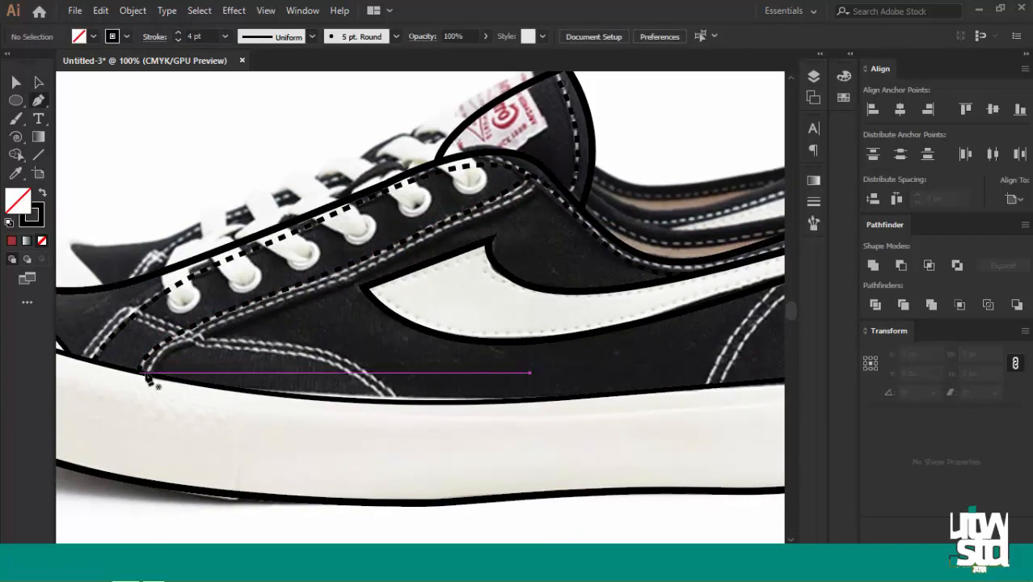
left_click(152, 375)
left_click_drag(283, 301, 309, 291)
left_click_drag(357, 276, 302, 314)
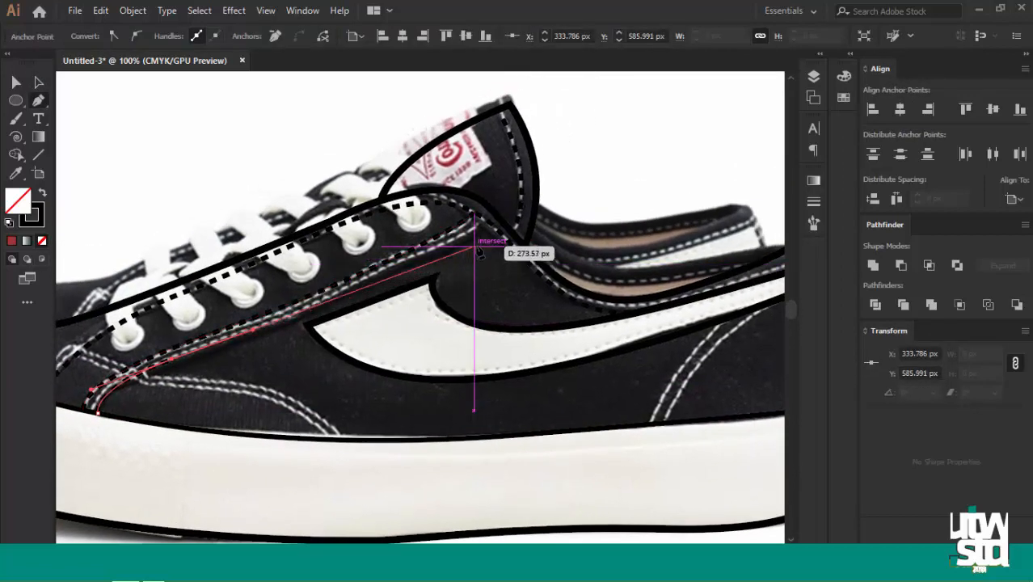
left_click_drag(486, 220, 498, 198)
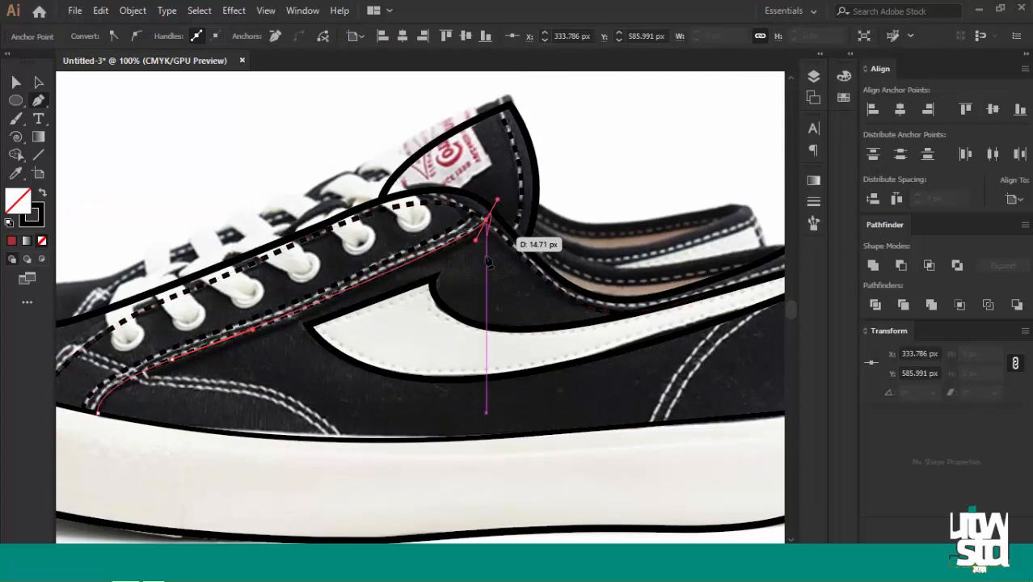
key("a")
left_click(437, 311)
Start a dashed Pen path along the toe's outer stitching, from the sole up to the rounded corner in front of the first eyelet
left_click_drag(229, 377, 342, 297)
key("p")
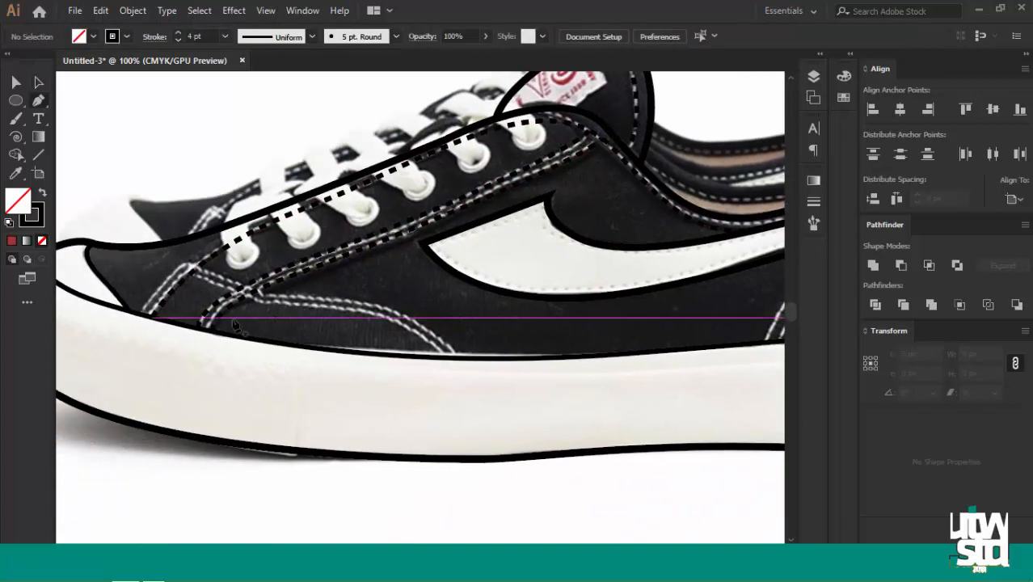
left_click(144, 309)
key("ctrl+=")
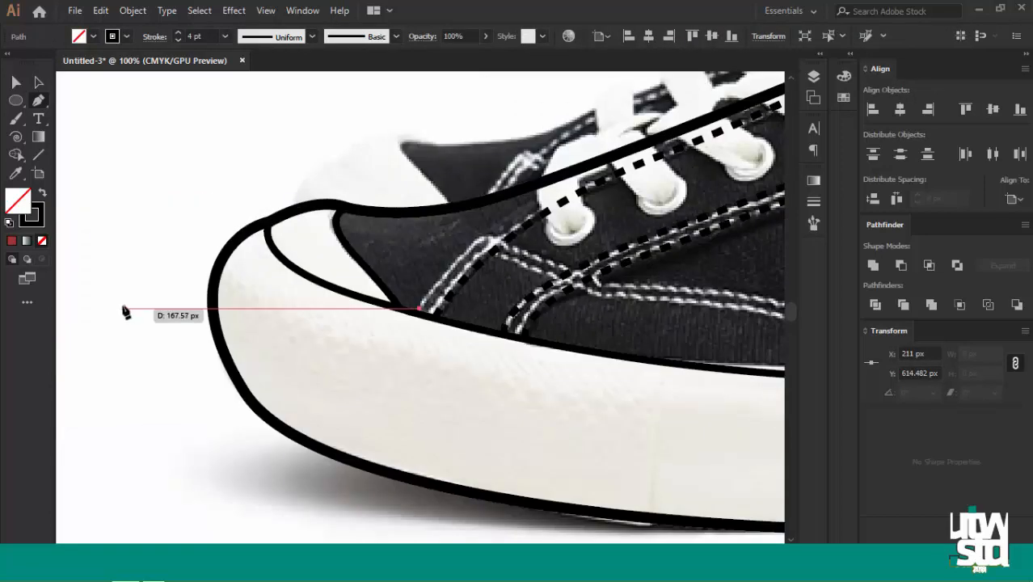
left_click_drag(409, 281, 345, 297)
key("ctrl+z")
left_click_drag(355, 335, 273, 288)
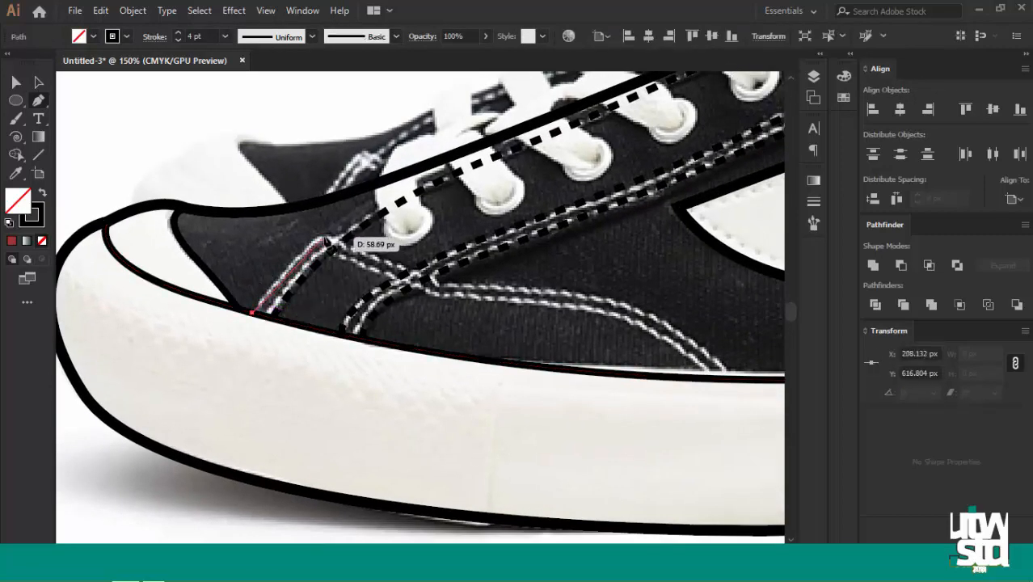
left_click_drag(325, 237, 333, 240)
Continue the toe stitching path down to the eyelet-panel seam and along the upper curved row back to the sole, and deselect it
left_click_drag(413, 257, 253, 243)
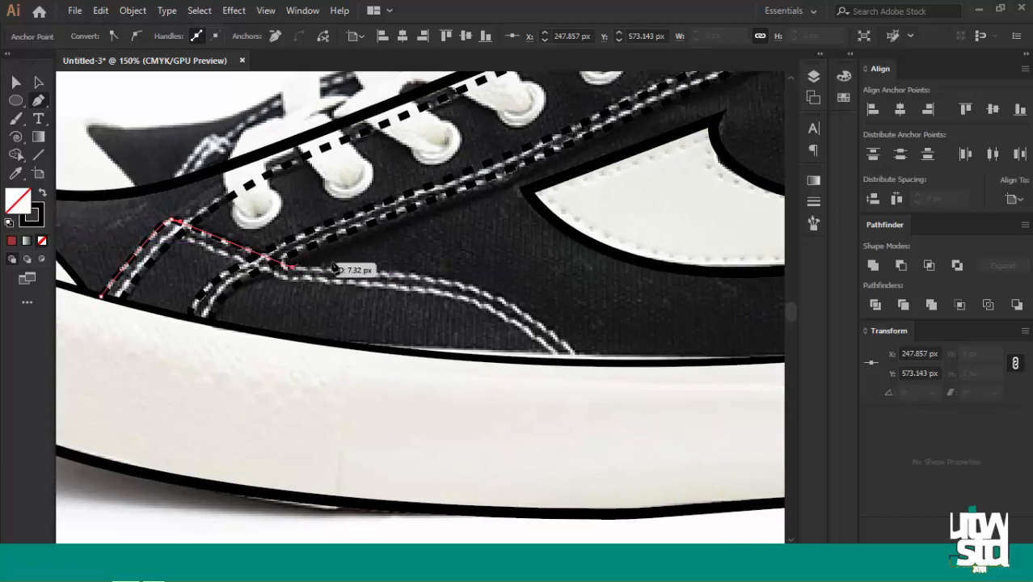
left_click(285, 269)
left_click_drag(521, 320, 436, 299)
left_click_drag(483, 344, 578, 457)
key("a")
left_click(313, 293)
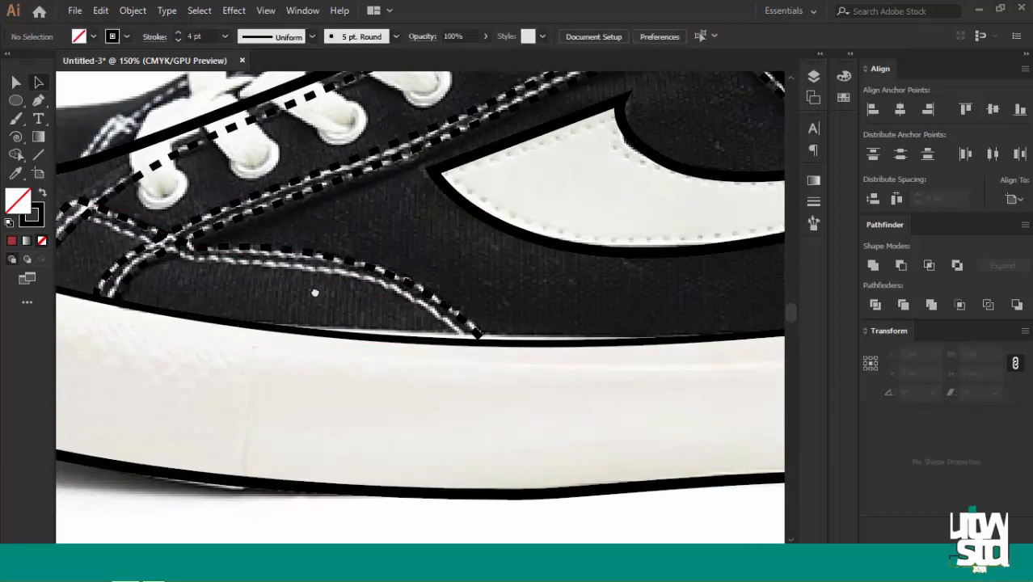
Draw a dashed Pen path along the lower toe stitching row, from the toe corner through the eyelet-panel seam to the sole, and deselect it
left_click_drag(314, 293, 383, 297)
left_click(162, 214)
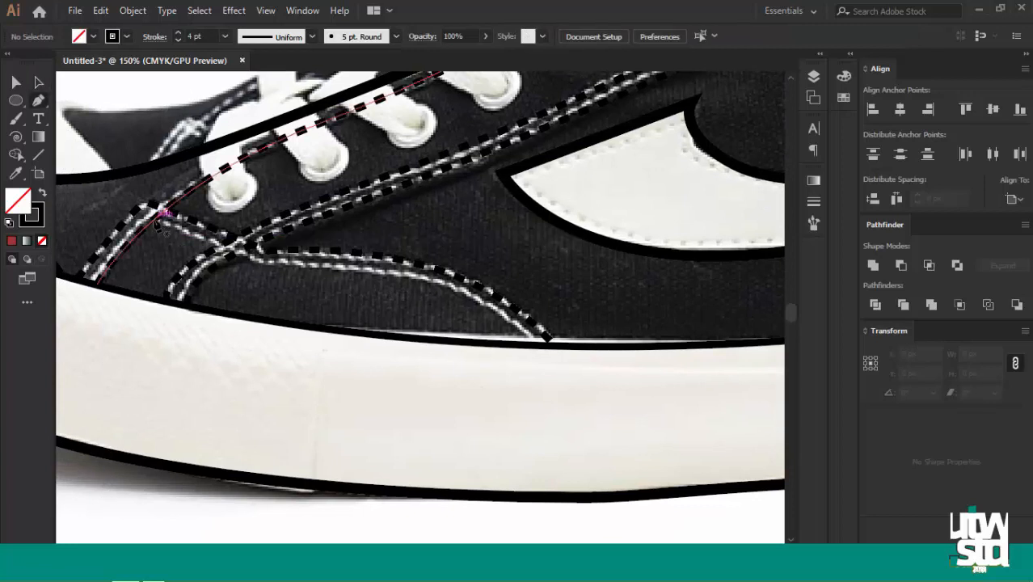
left_click(154, 220)
left_click(266, 266)
left_click_drag(453, 311, 389, 270)
left_click_drag(468, 307, 523, 396)
key("v")
left_click(501, 270)
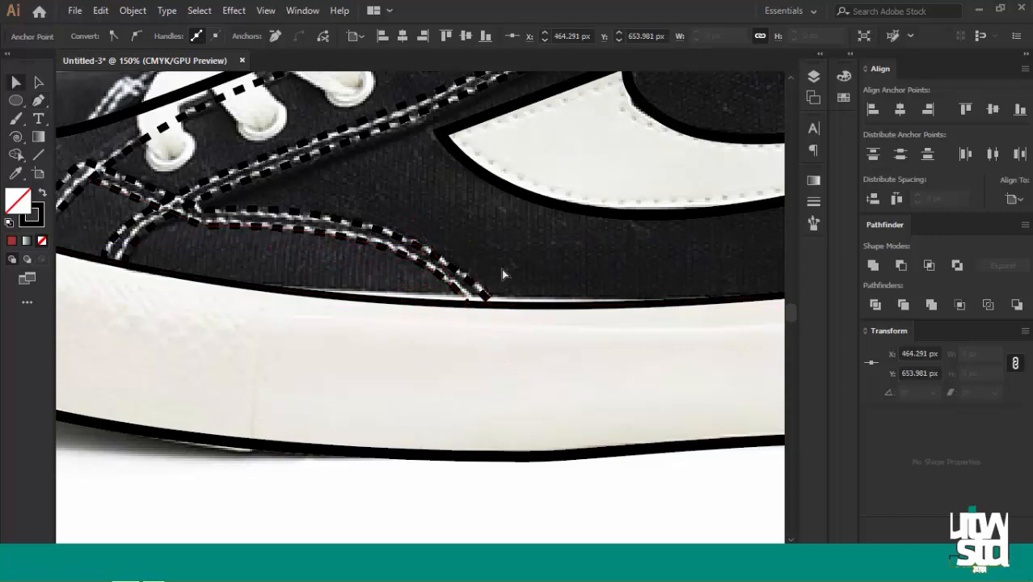
Draw a curved dashed Pen path along the heel's front stitching row, from the sole up to the stripe, and deselect it
key("ctrl+plus")
key("ctrl+minus")
key("ctrl+minus")
key("ctrl+minus")
left_click_drag(525, 325, 337, 317)
key("ctrl+plus")
left_click_drag(551, 228, 318, 302)
key("ctrl+plus")
left_click(293, 365)
left_click_drag(433, 293, 356, 354)
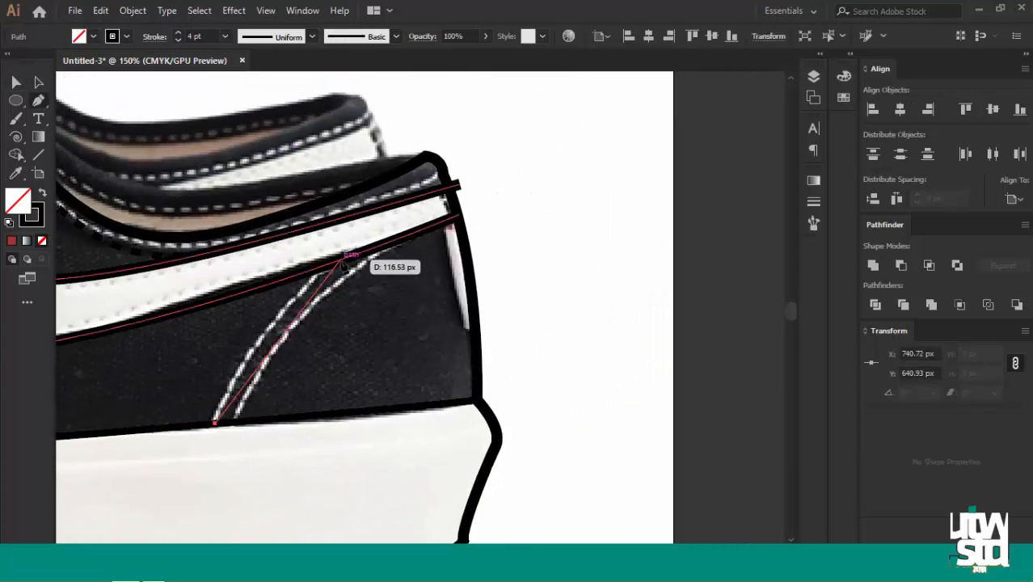
mouse_move(340, 261)
left_mouse_down()
mouse_move(408, 242)
mouse_move(423, 212)
left_mouse_up()
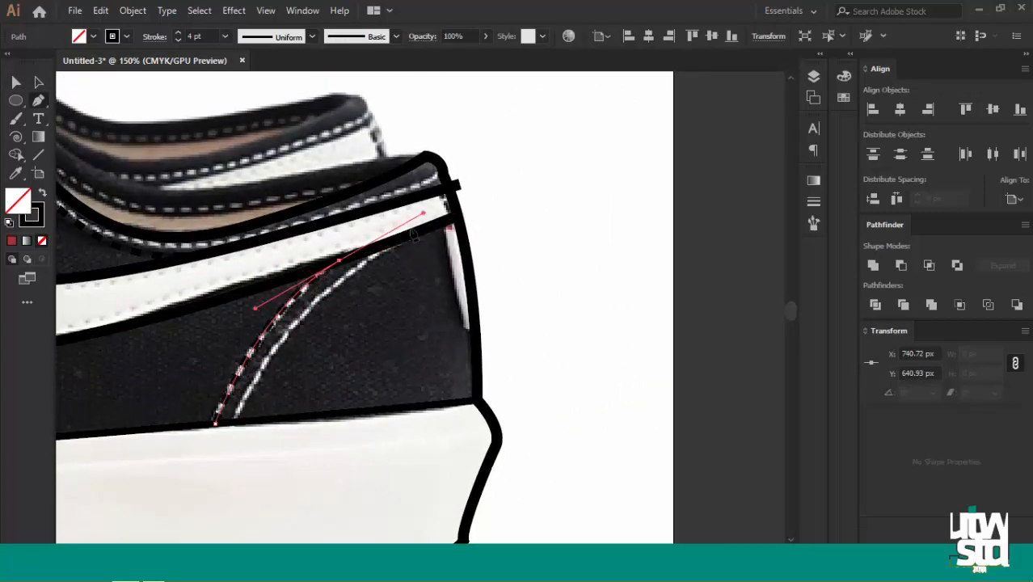
left_click(346, 308, "ctrl")
Draw a parallel dashed Pen path along the heel's rear stitching row, from the sole up to the stripe, and deselect it
left_click_drag(326, 342, 342, 308)
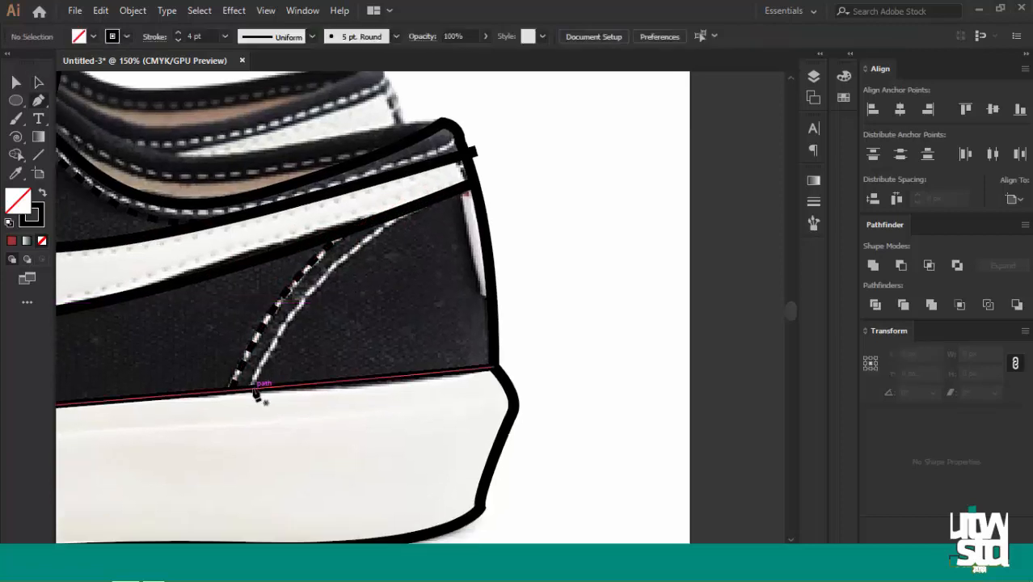
left_click(255, 388)
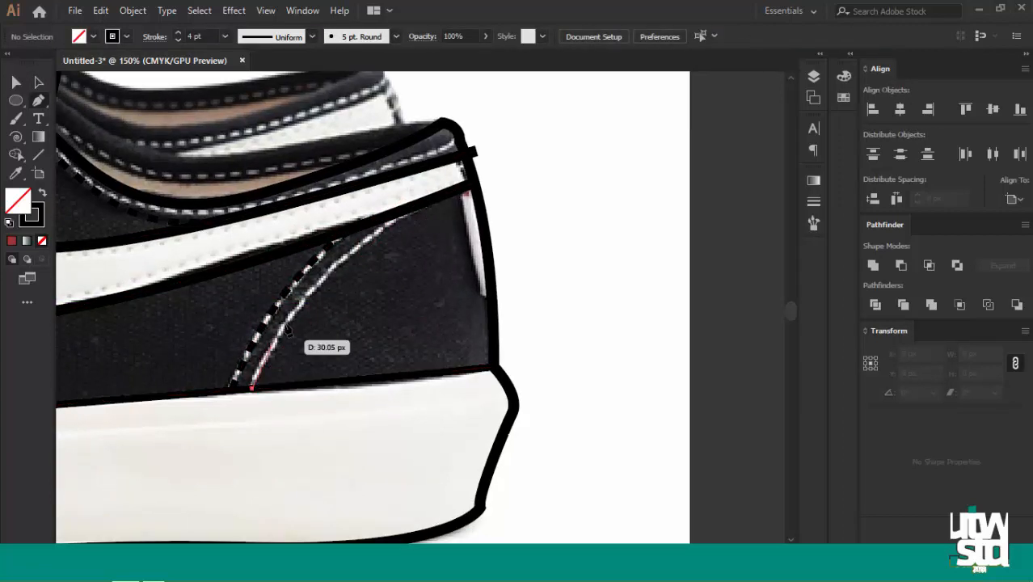
mouse_move(393, 214)
left_mouse_down()
mouse_move(442, 207)
mouse_move(484, 167)
mouse_move(485, 176)
left_mouse_up()
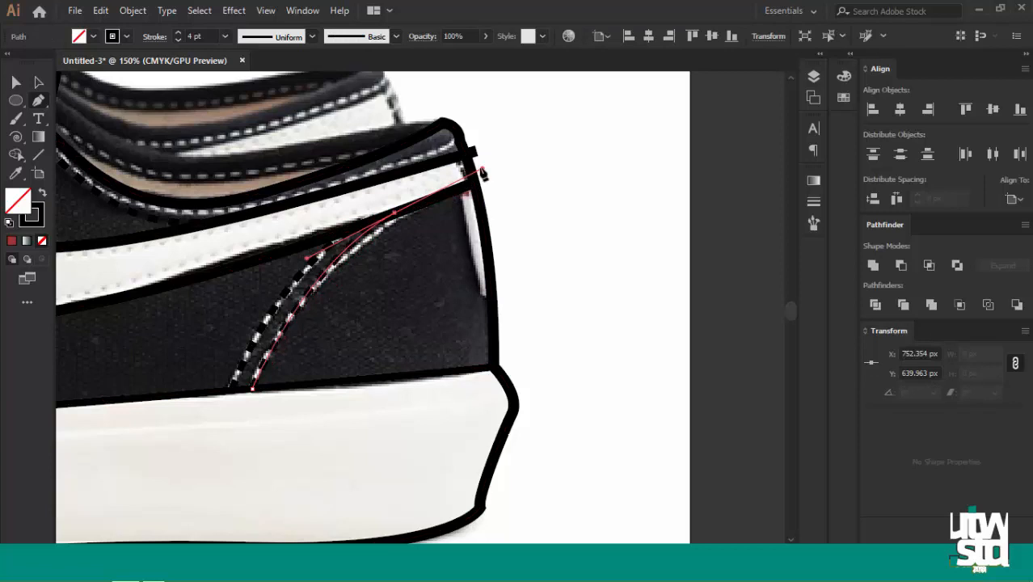
left_click(532, 214, "ctrl")
key("ctrl+minus")
key("ctrl+minus")
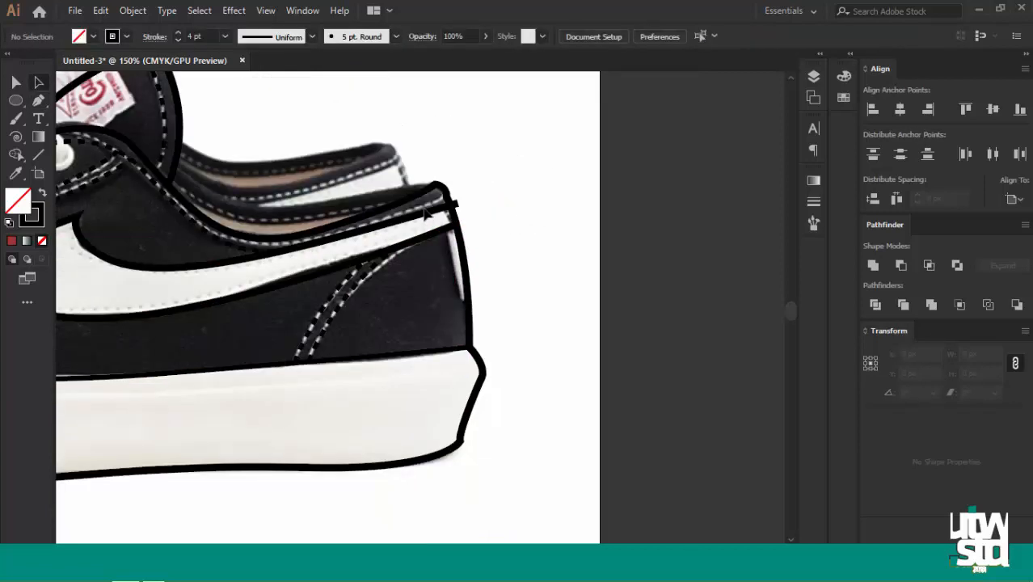
Select the dashed toe, eyelet-panel and collar stitching paths, set their stroke colour to FFFFFF, and deselect them
left_click_drag(430, 213, 426, 217)
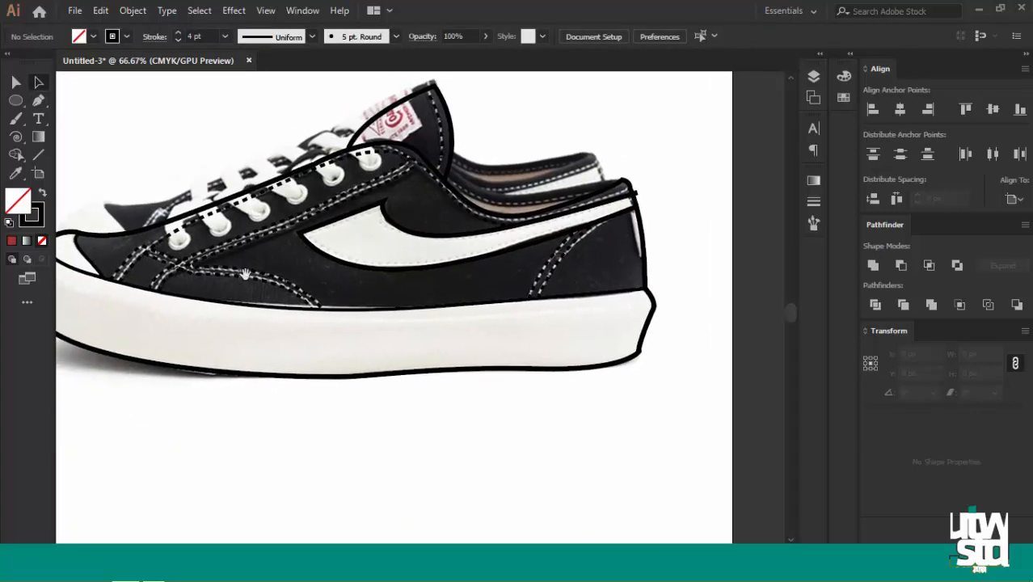
left_click_drag(246, 274, 306, 264)
key("ctrl+plus")
left_click_drag(185, 275, 246, 293)
key("b")
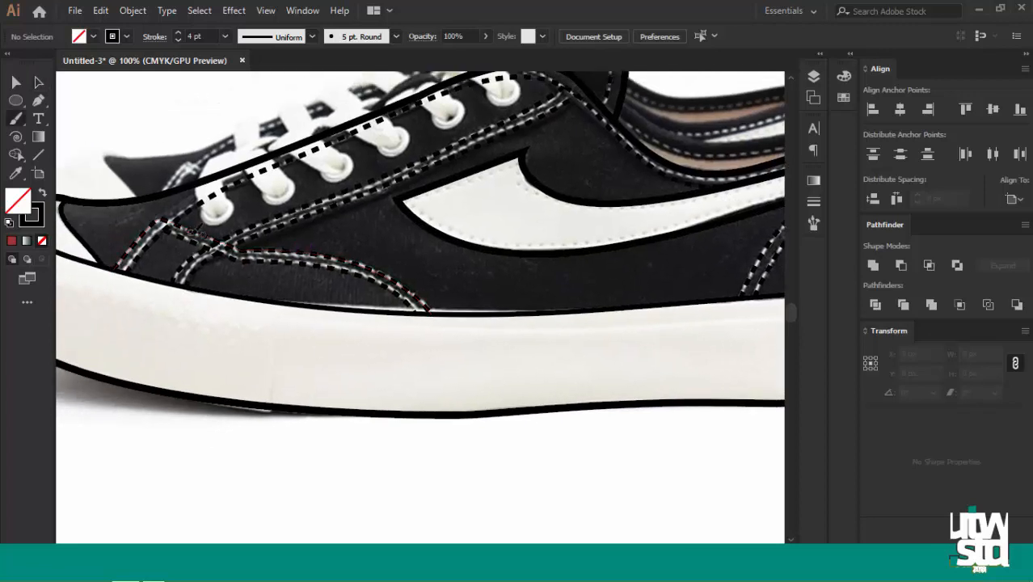
key("a")
left_click(235, 260)
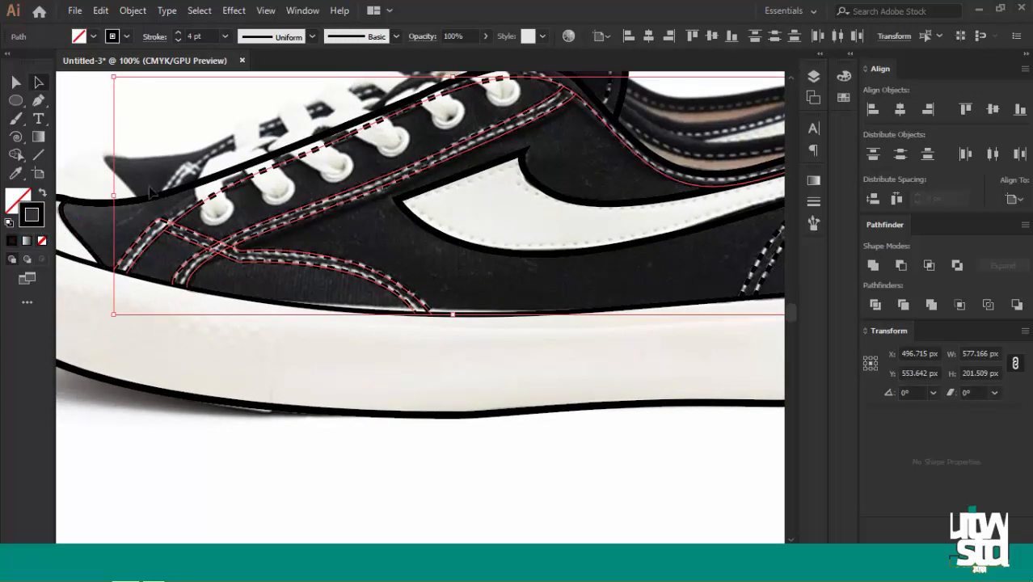
double_click(39, 214)
type("ffffff")
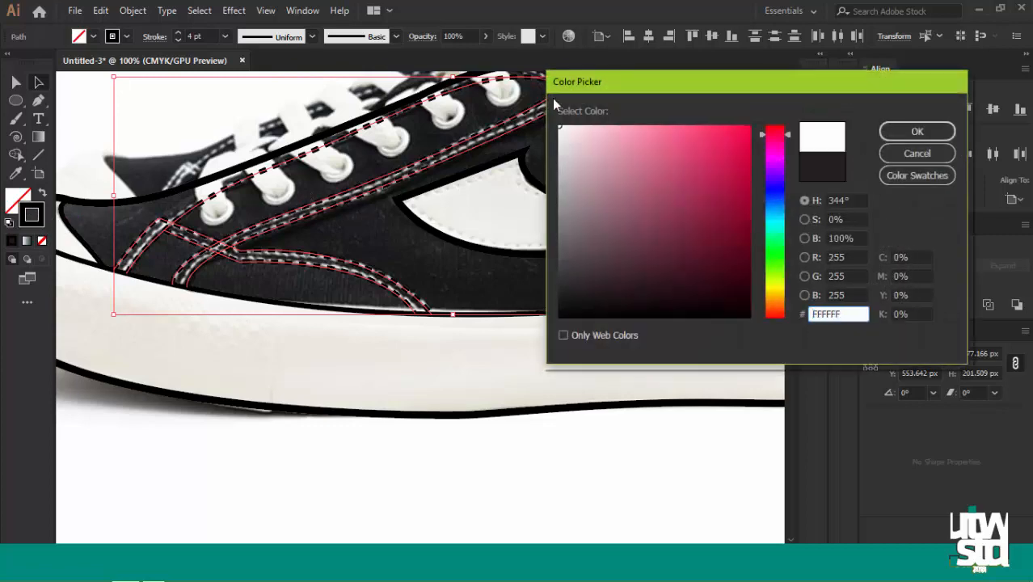
left_click(916, 133)
left_click(456, 256)
Select both dashed heel stitching paths and set their stroke colour to FFFFFF
scroll(587, 239, "right", 5)
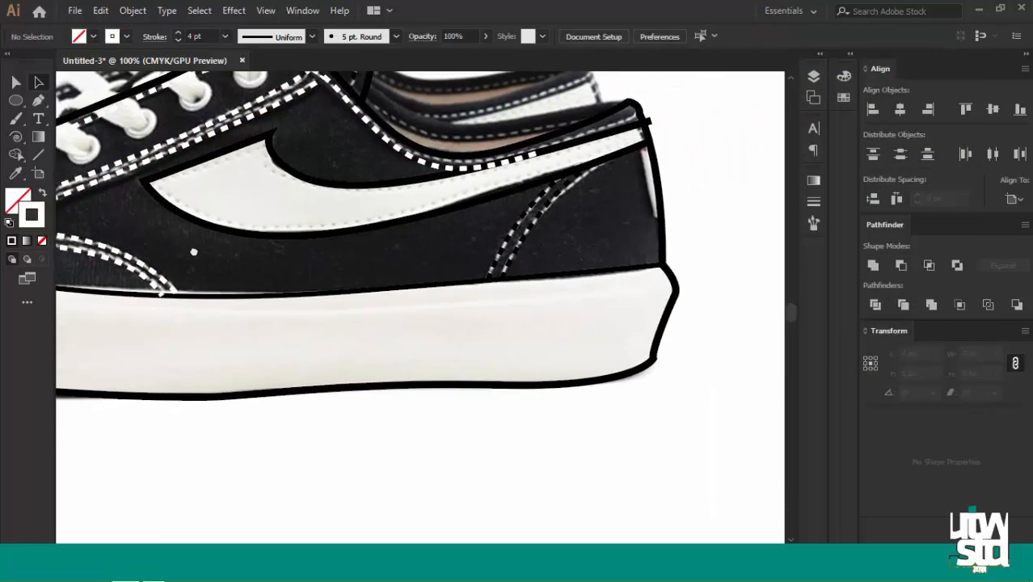
left_click_drag(490, 240, 490, 242)
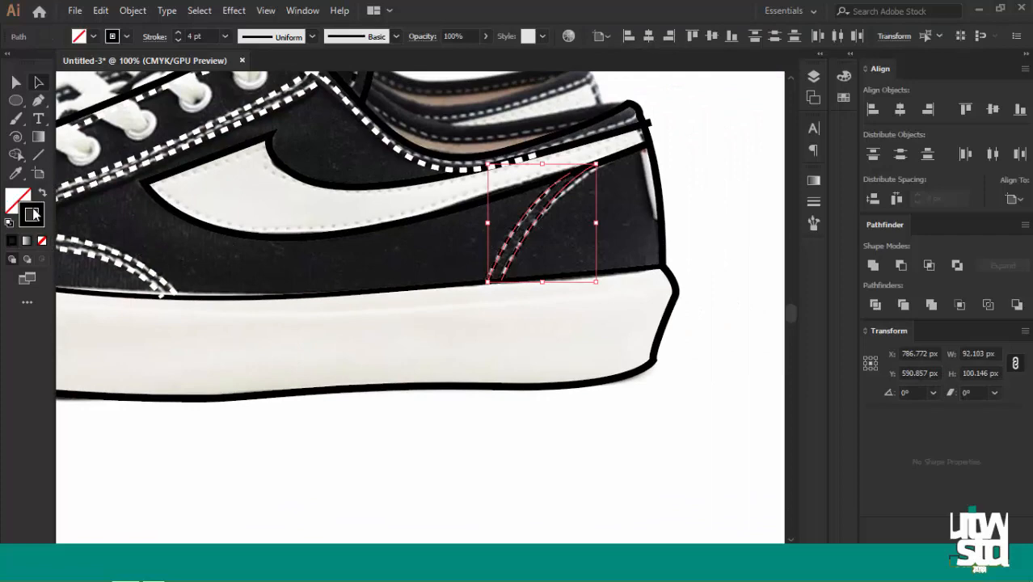
double_click(27, 219)
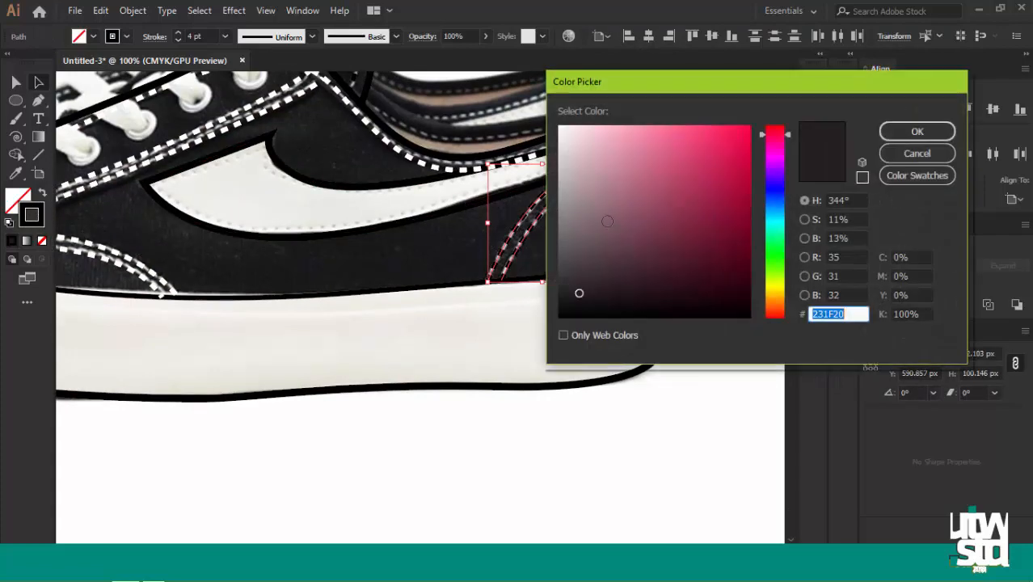
type("ffffff")
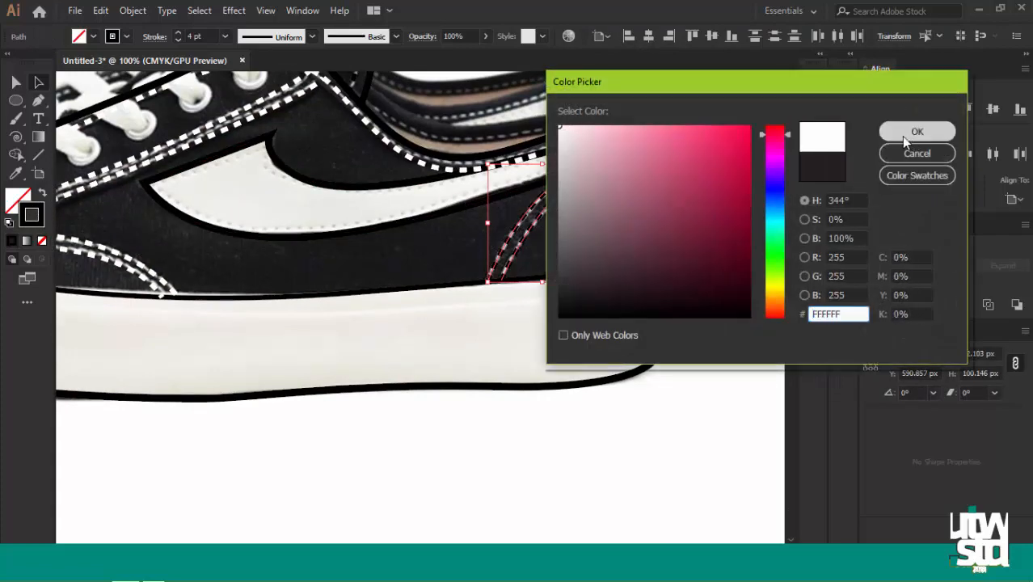
left_click(902, 137)
Select the shoe's outer outline plus all similar 6 pt paths, set their stroke colour to 000000, and deselect them
left_click_drag(694, 173, 619, 216)
left_click(637, 222)
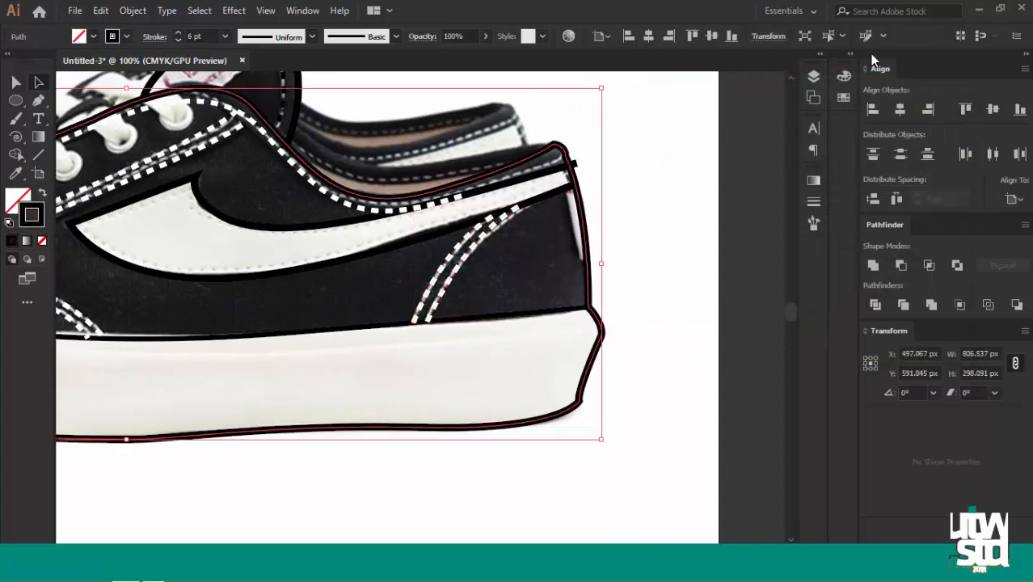
left_click(832, 41)
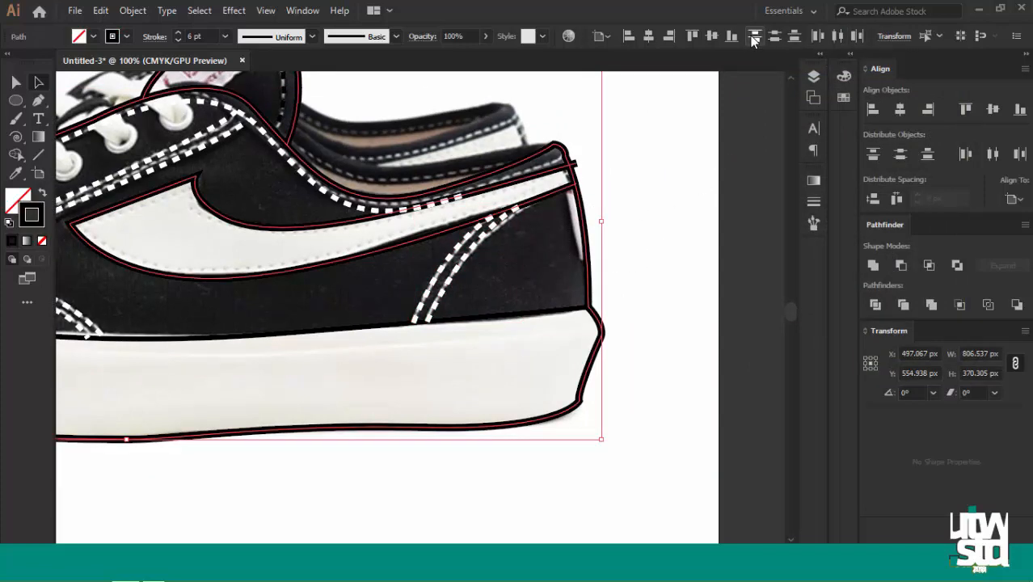
double_click(31, 217)
type("000000")
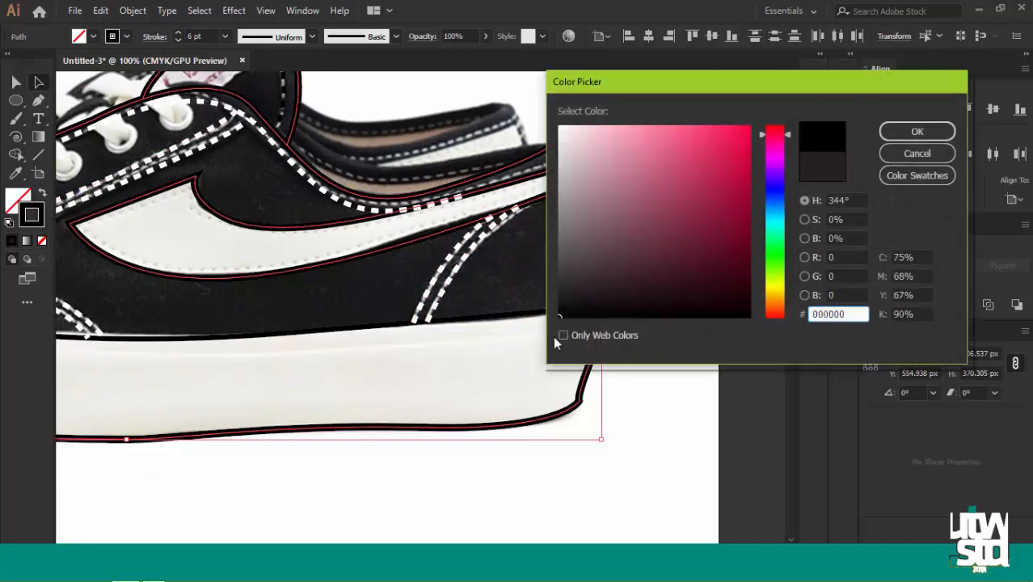
left_click(917, 132)
left_click(623, 204)
Close the side stripe's open end at the heel by joining its two end points with the Pen tool, and deselect it
key("ctrl+minus")
key("ctrl+minus")
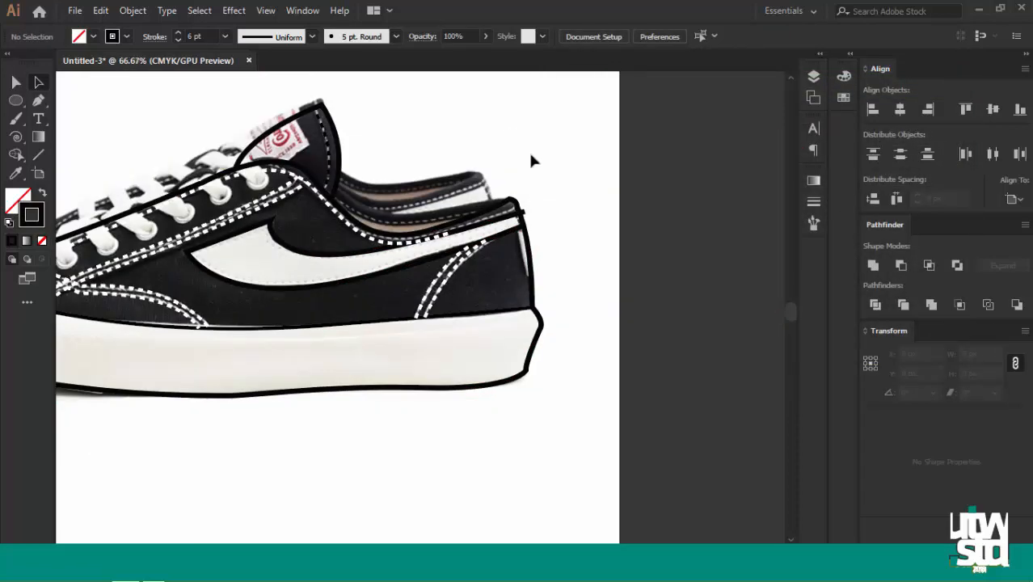
key("ctrl+plus")
key("ctrl+plus")
left_click_drag(332, 291, 371, 275)
key("ctrl+plus")
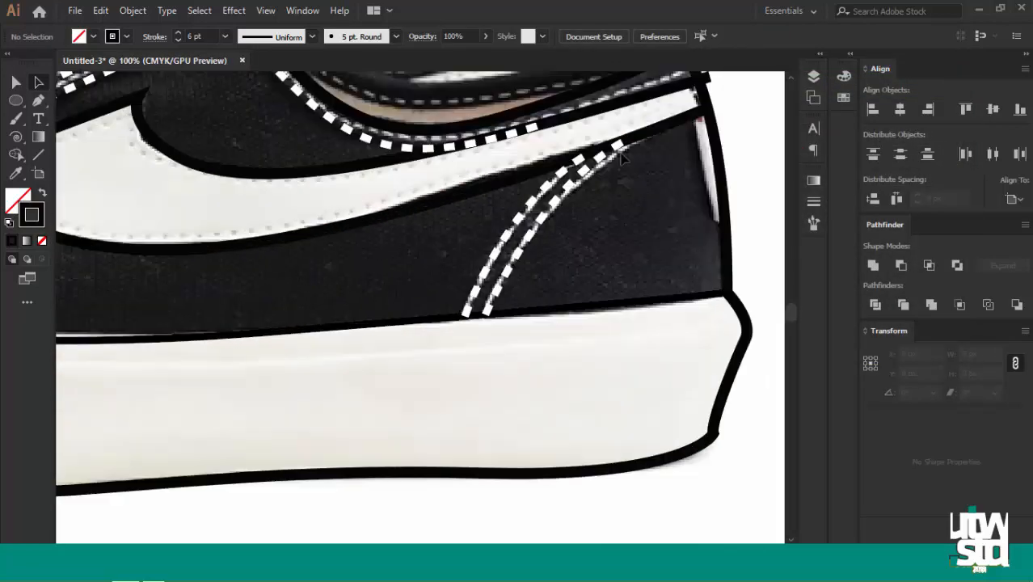
left_click_drag(722, 174, 589, 291)
key("ctrl+plus")
left_click_drag(658, 171, 616, 216)
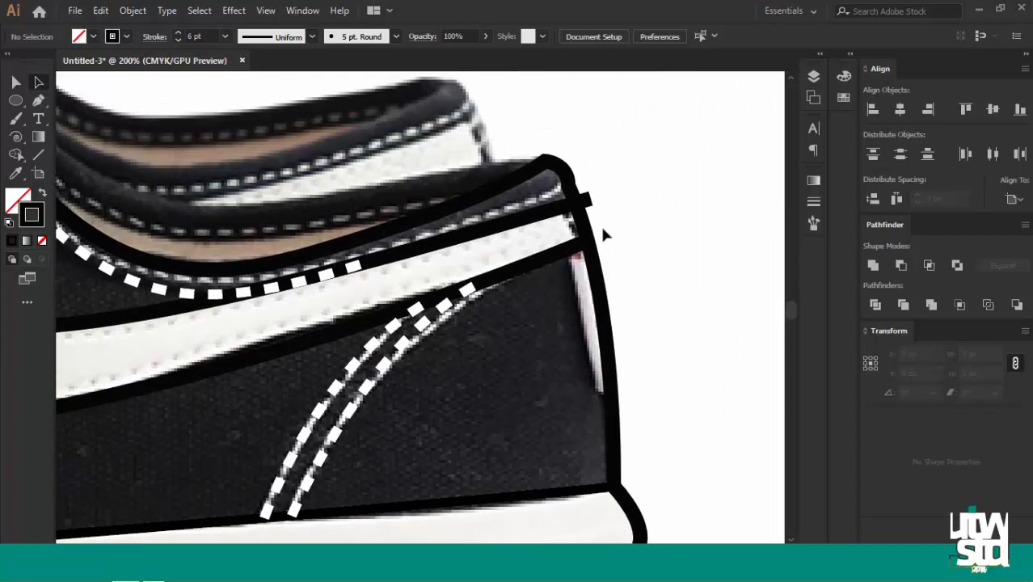
key("p")
left_click(590, 240)
left_click(591, 200)
key("a")
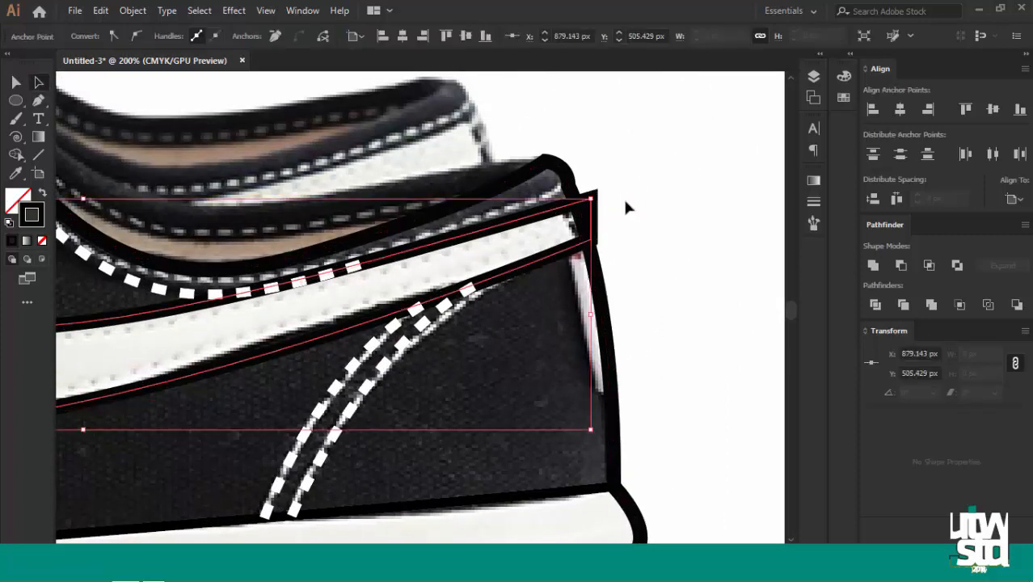
left_click(624, 199)
Select the side stripe's outline and bring it to the front
key("ctrl+minus")
key("ctrl+minus")
left_click_drag(286, 361, 477, 275)
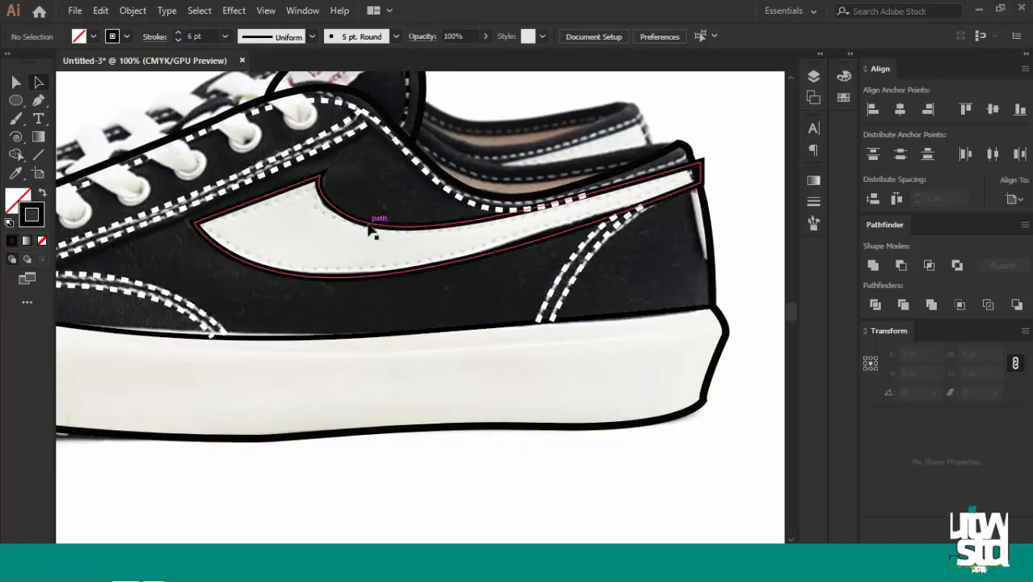
left_click(370, 227)
key("ctrl+shift+]")
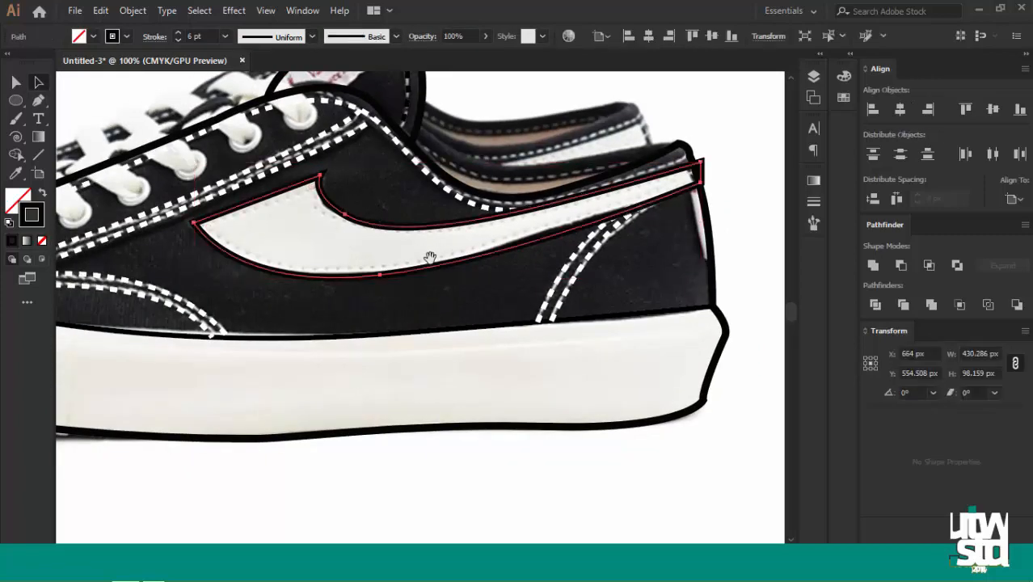
Offset the side stripe's outline inward by -10 px with Miter joins, using the preview
left_click_drag(415, 307, 402, 326)
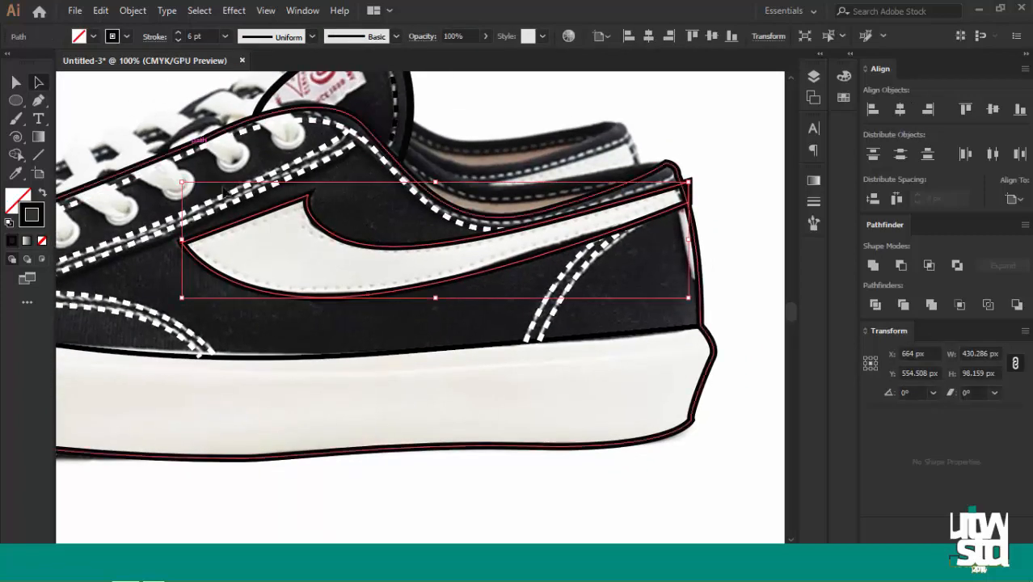
key("ctrl+plus")
key("ctrl+plus")
left_click_drag(252, 316, 447, 240)
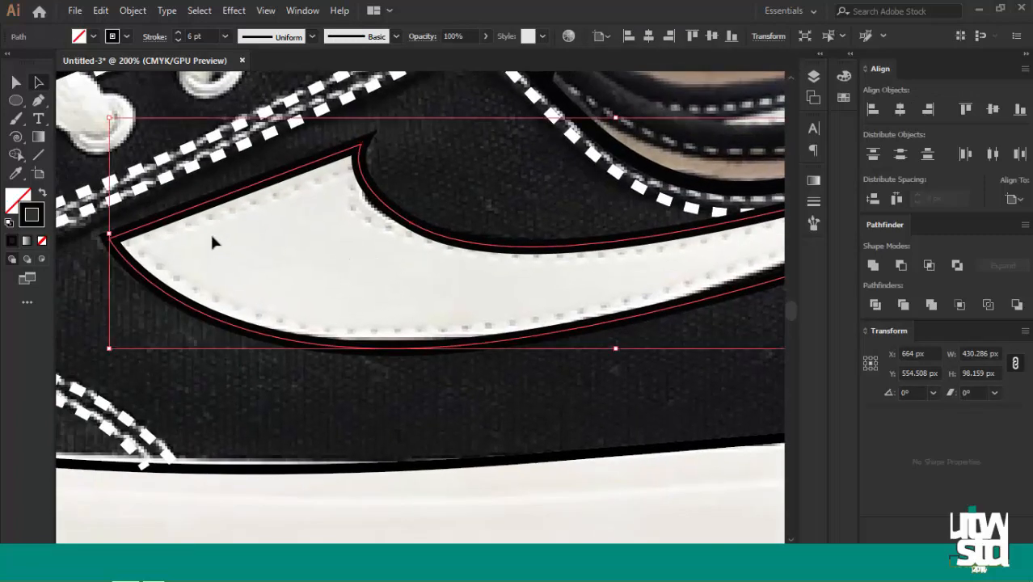
left_click(133, 10)
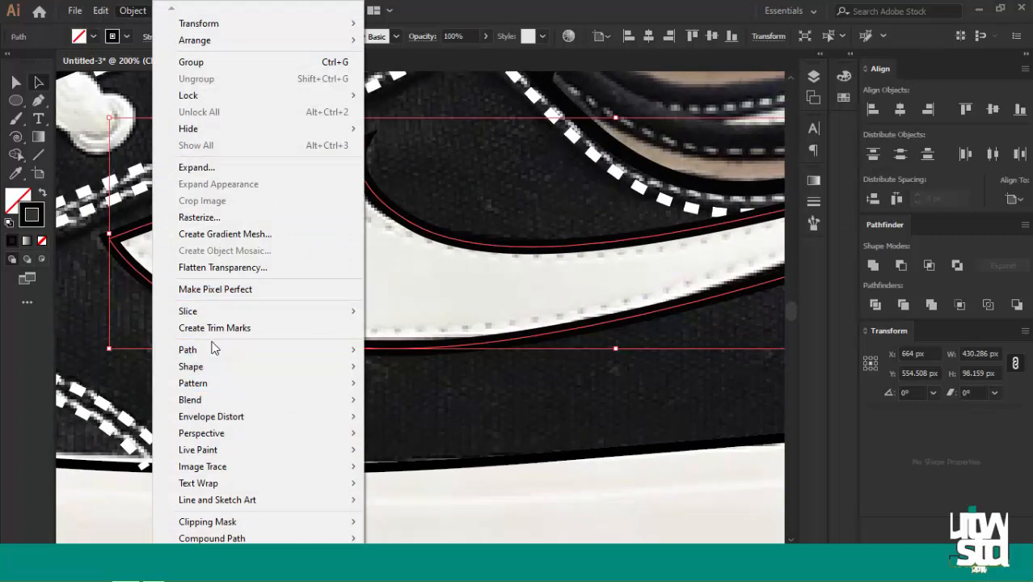
mouse_move(275, 349)
left_click(413, 405)
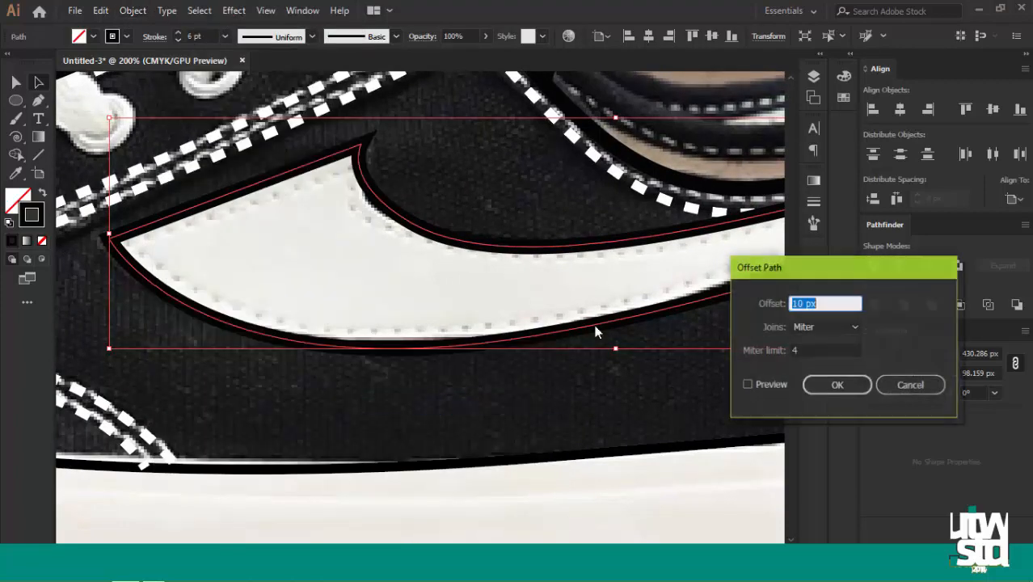
left_click(758, 385)
left_click(826, 300)
key("Down")
key("Down")
key("Down")
key("Down")
key("Down")
key("Down")
key("Down")
key("Down")
key("Down")
key("Down")
key("Down")
key("Down")
key("Down")
key("Down")
key("Down")
key("Down")
key("Down")
key("Down")
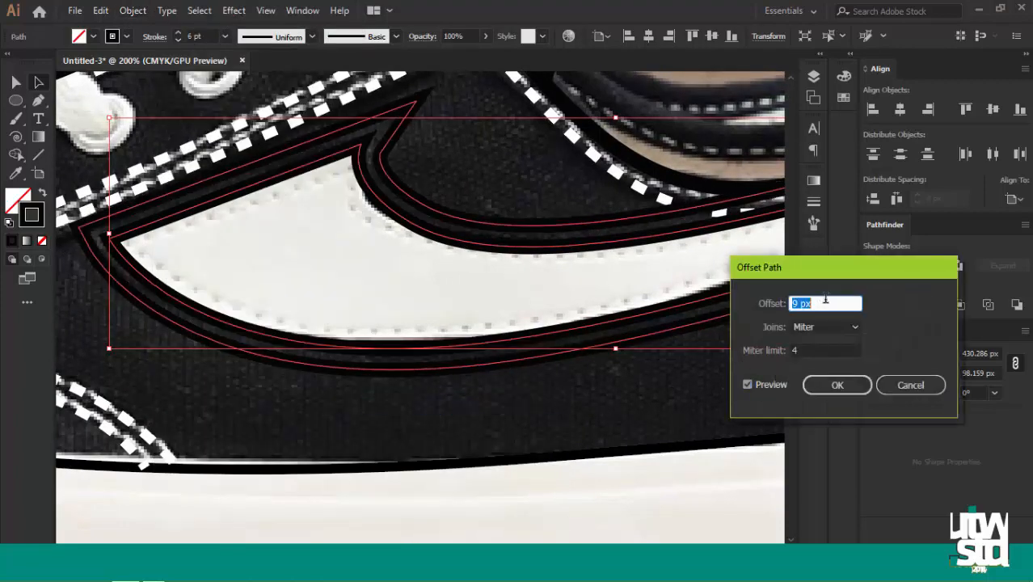
key("Down")
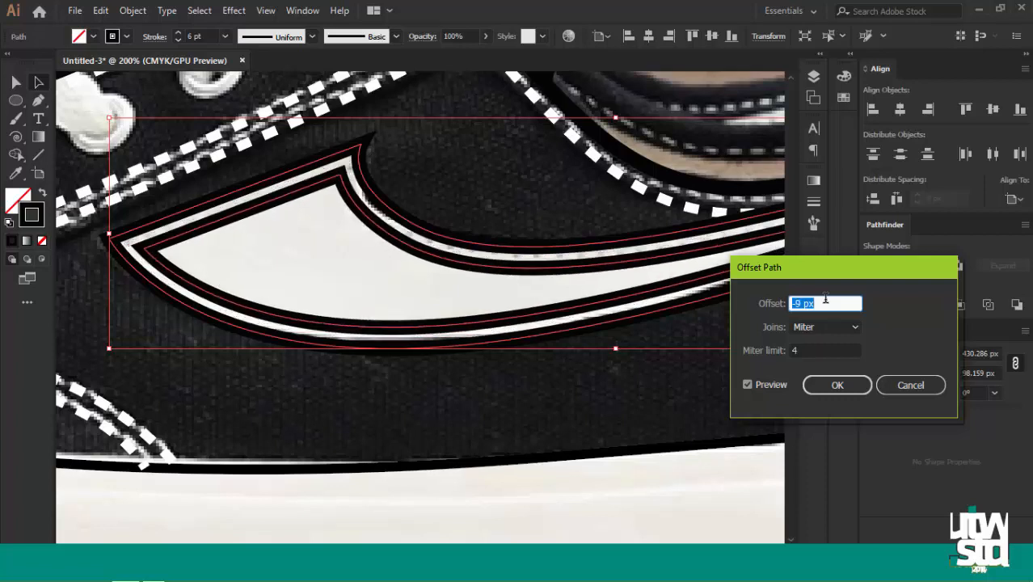
key("Down")
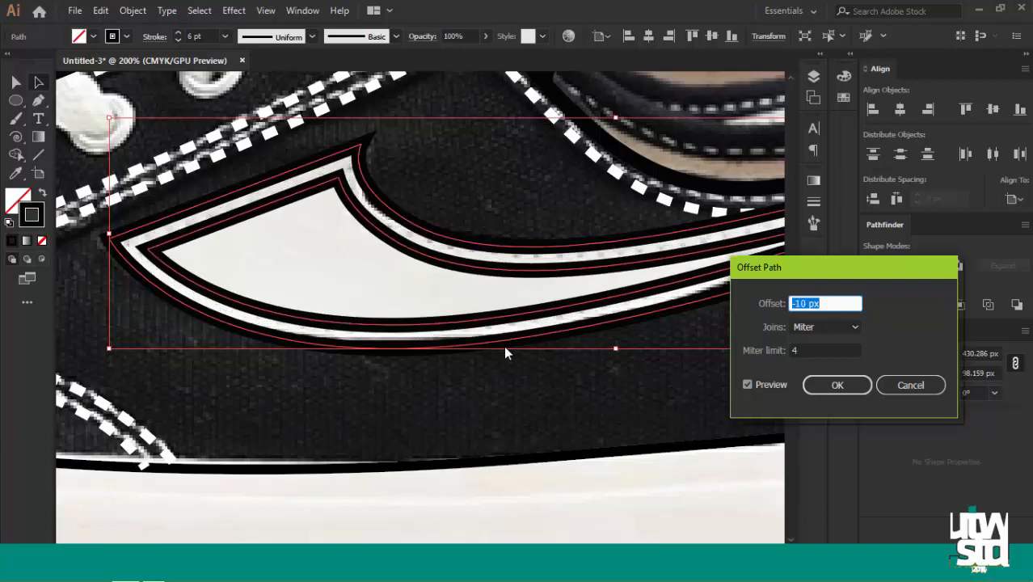
left_click(837, 386)
Apply the white 4 pt dashed stitching style to the stripe's inner offset path with the Eyedropper
key("i")
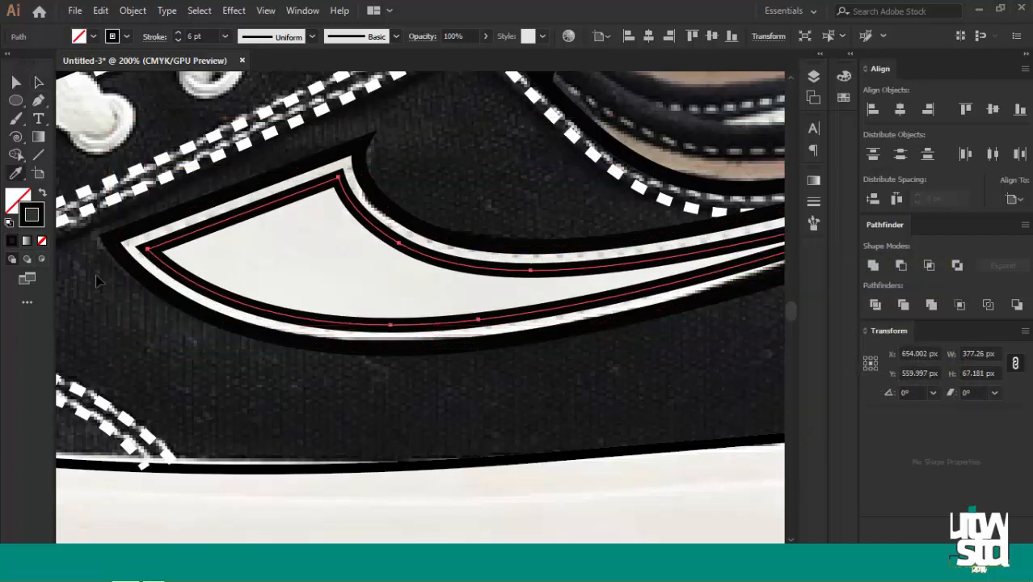
left_click(200, 142)
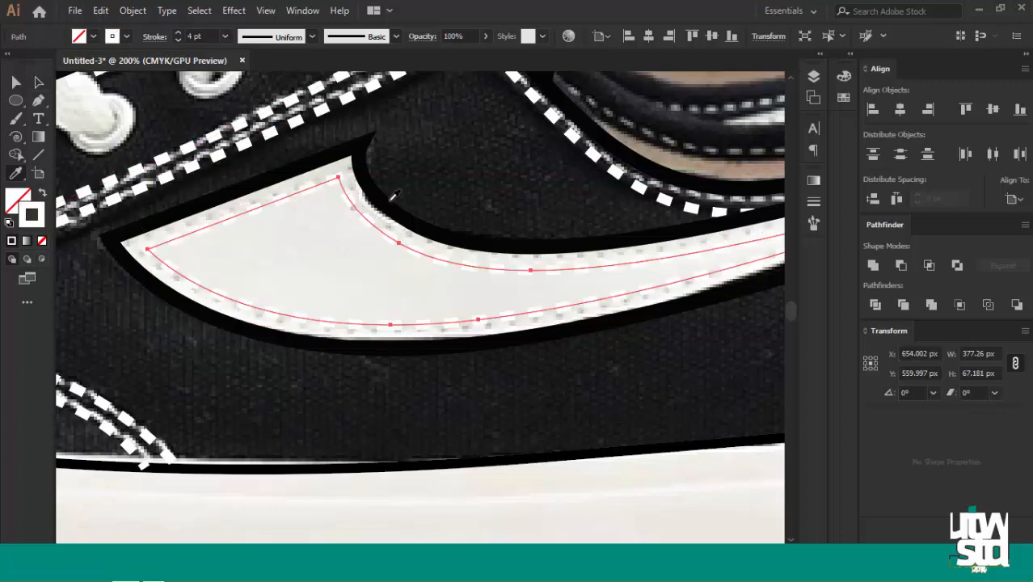
key("v")
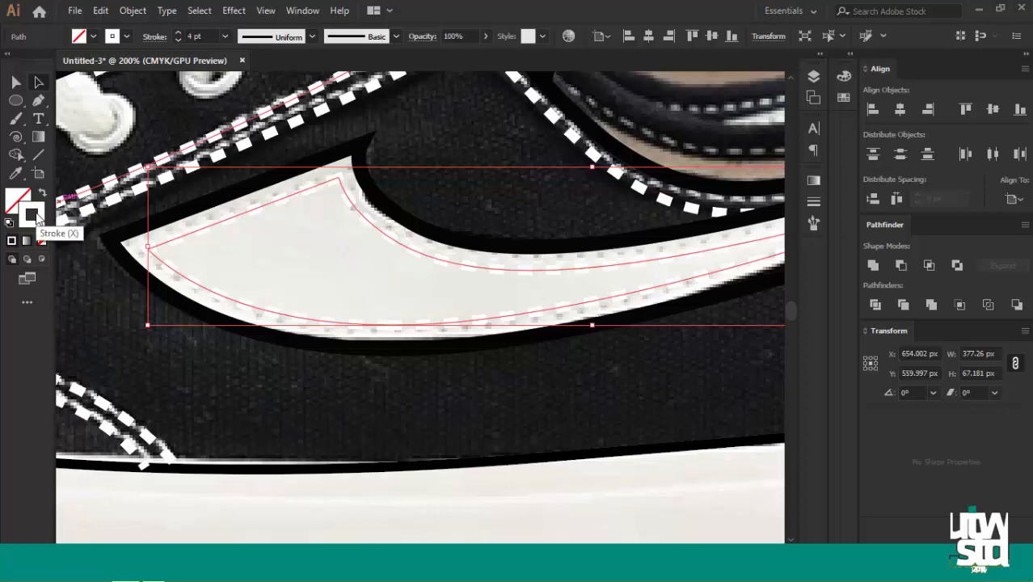
Set the stroke of the dashed stitching inside the side stripe to black (000000) and deselect it
double_click(33, 215)
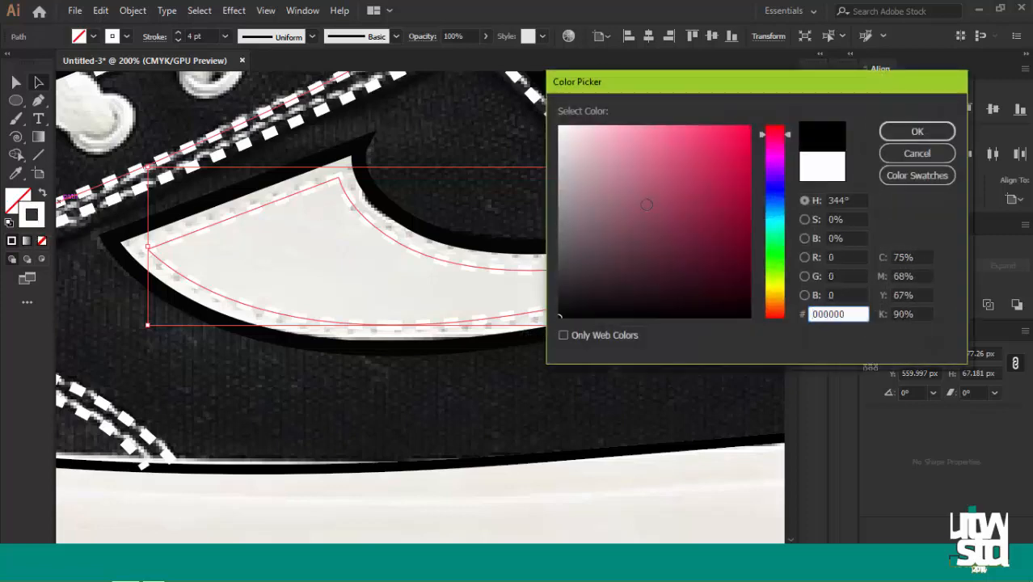
left_click(943, 141)
left_click(433, 138)
Draw an open two-segment path with the Pen tool along the tongue label's edge, from the tongue outline to the collar outline, and deselect it
key("ctrl+minus")
key("ctrl+minus")
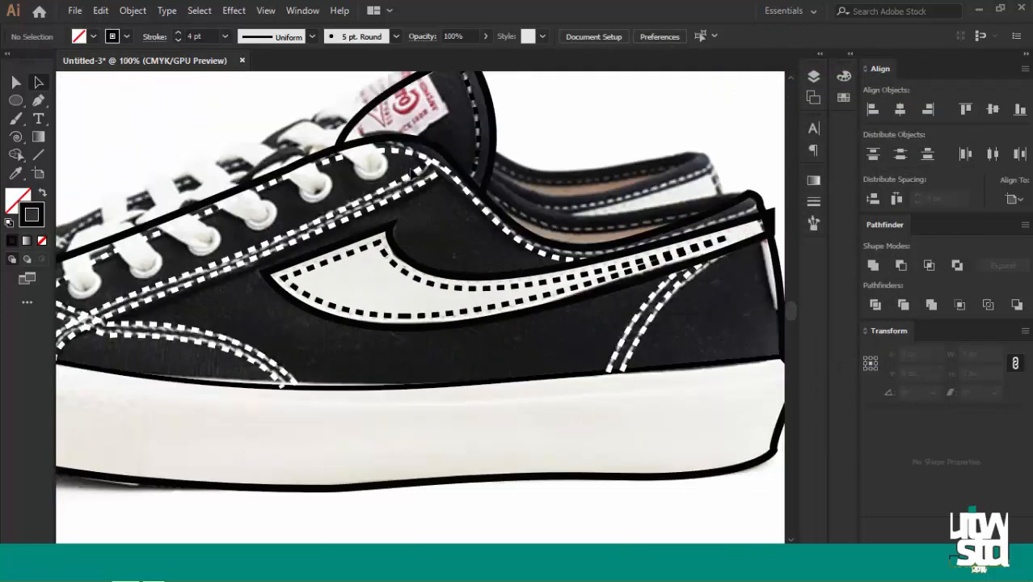
key("ctrl+minus")
key("ctrl+plus")
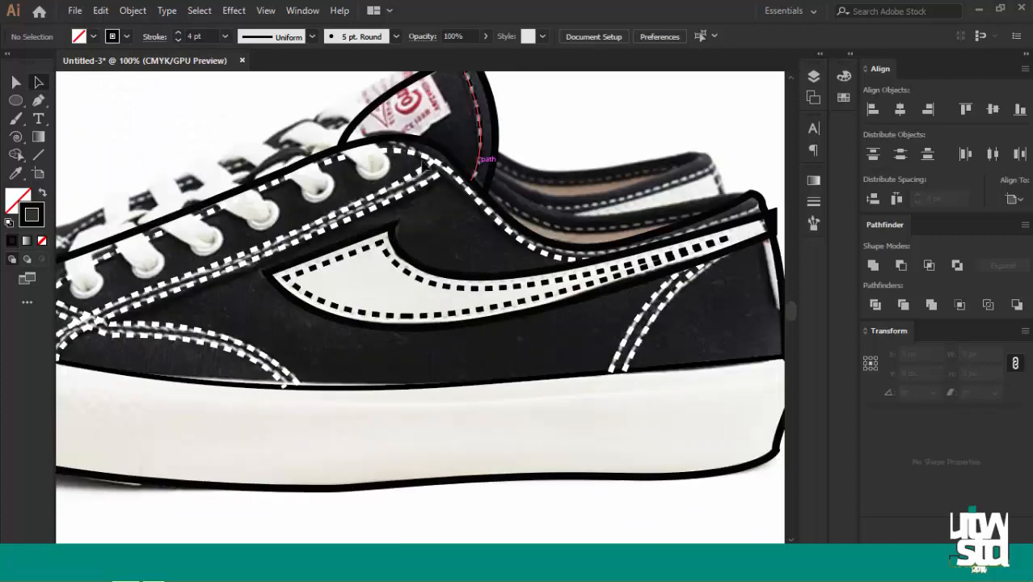
key("ctrl+plus")
left_click_drag(461, 150, 438, 261)
key("ctrl+plus")
left_click_drag(386, 81, 428, 185)
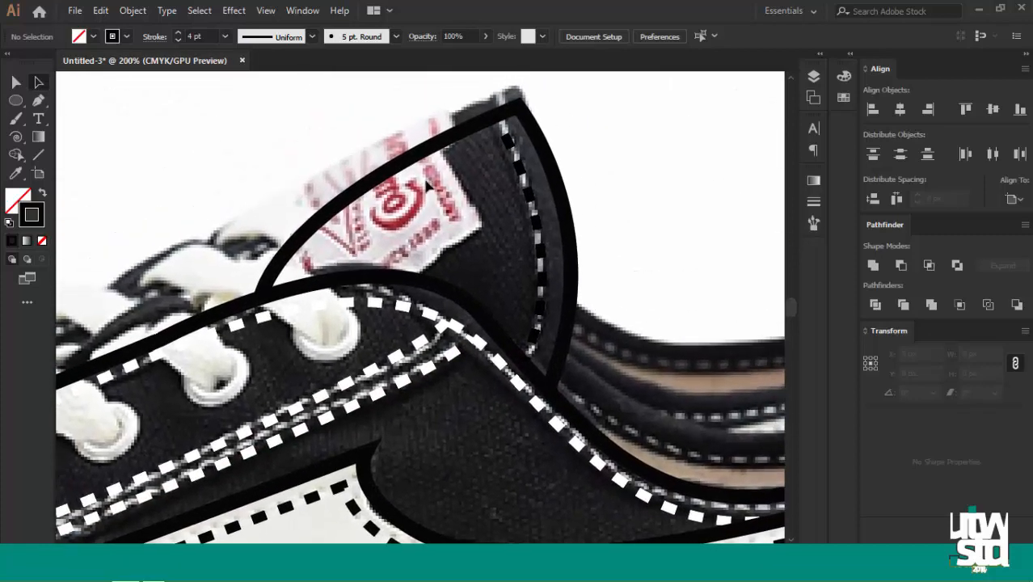
key("ctrl+plus")
key("p")
key("ctrl+plus")
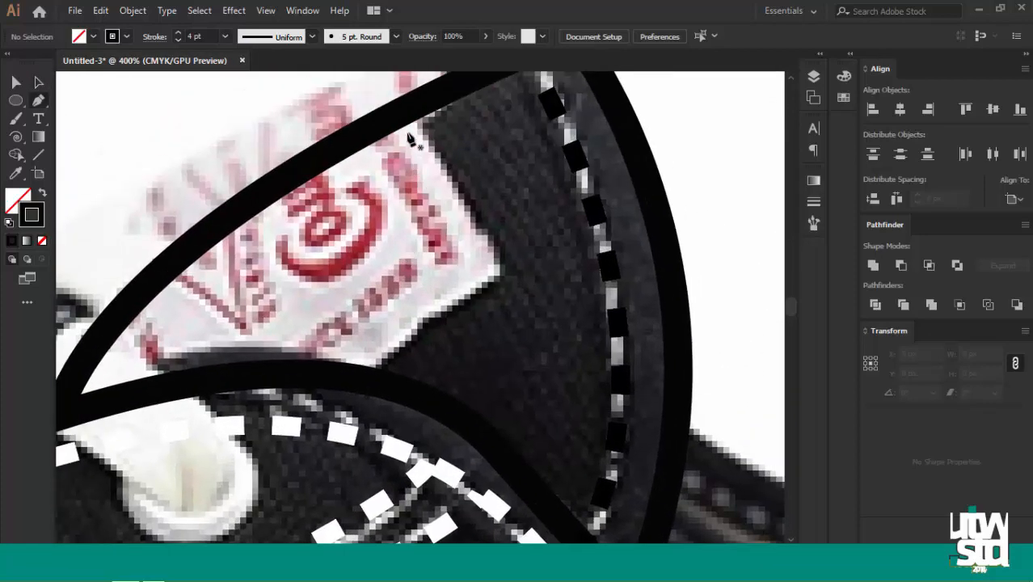
left_click(406, 109)
left_click(503, 271)
left_click_drag(449, 302, 469, 245)
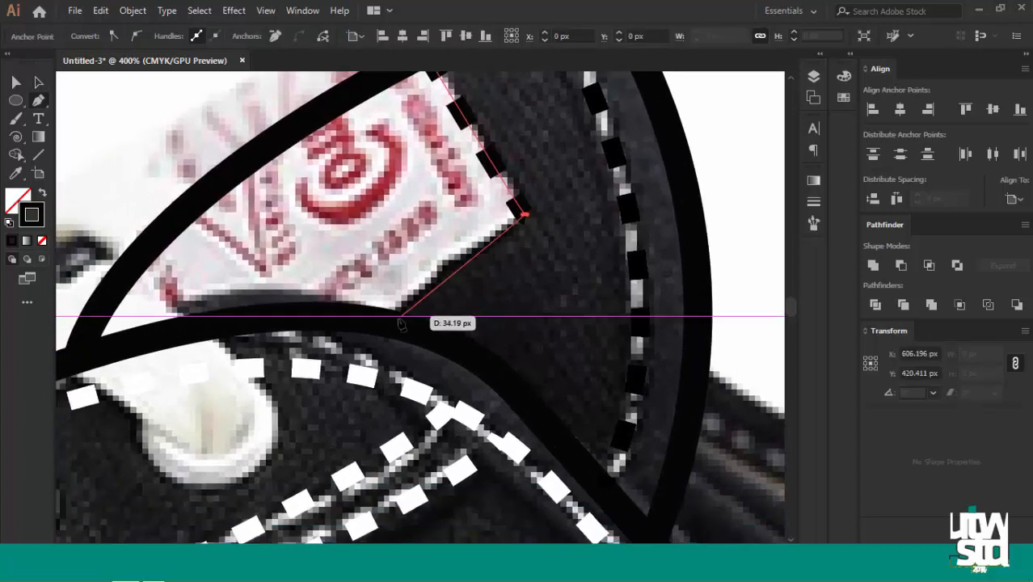
left_click(389, 322)
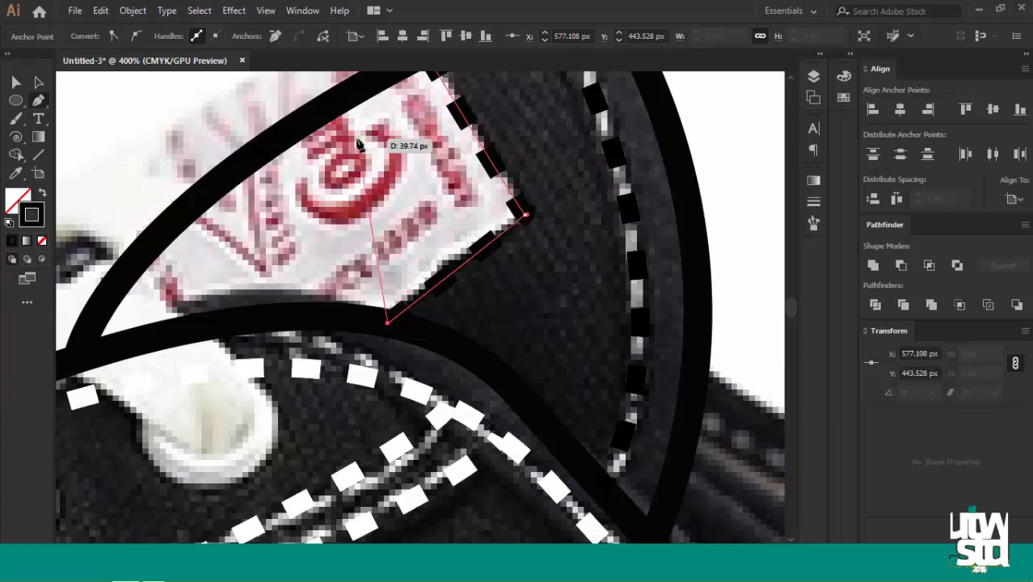
key("a")
left_click(443, 194)
Turn off the dashed line on the label's edge path to make its black 4 pt stroke solid, and deselect it
left_click(522, 213, "ctrl")
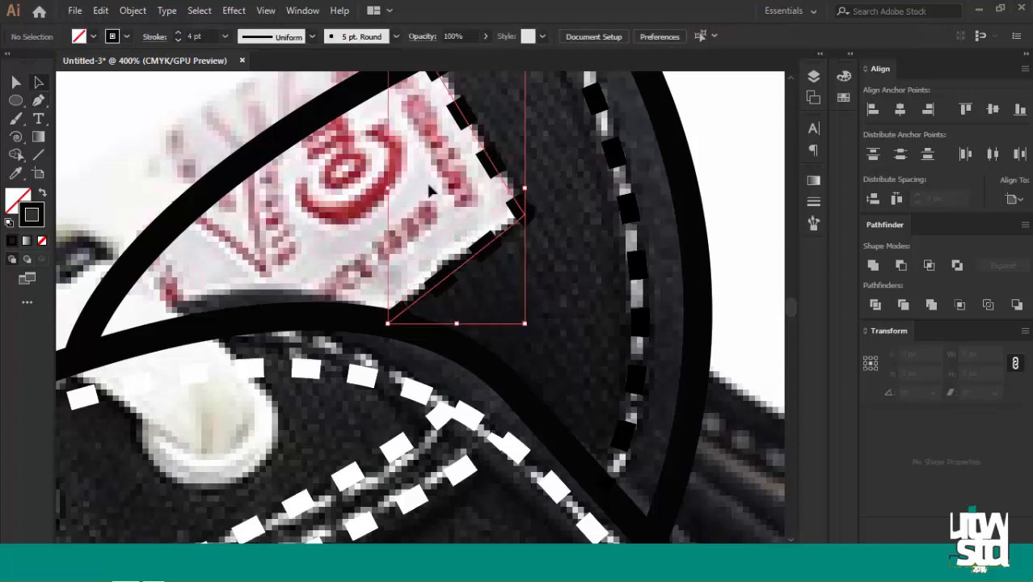
left_click(154, 36)
left_click(10, 140)
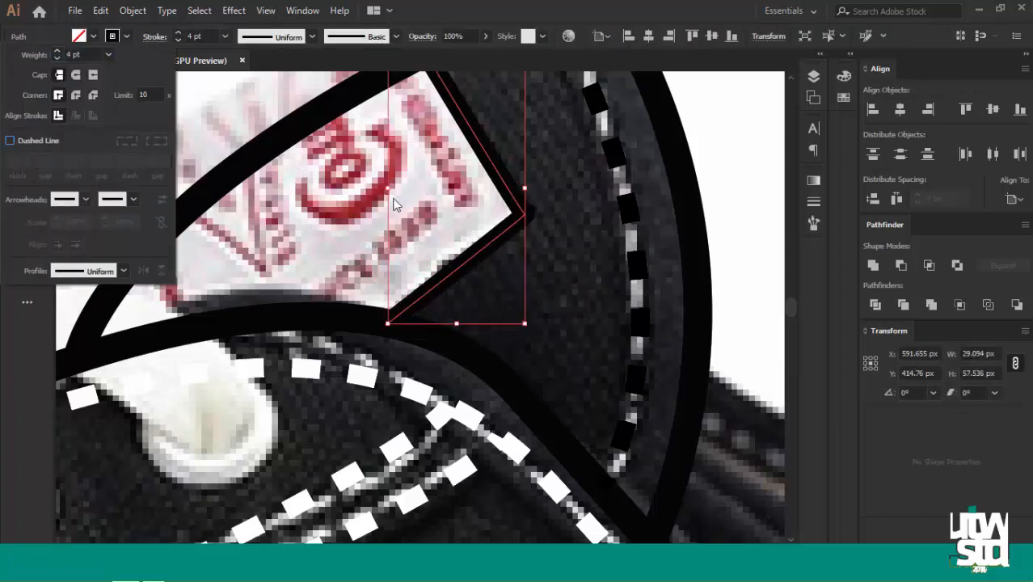
left_click(422, 210)
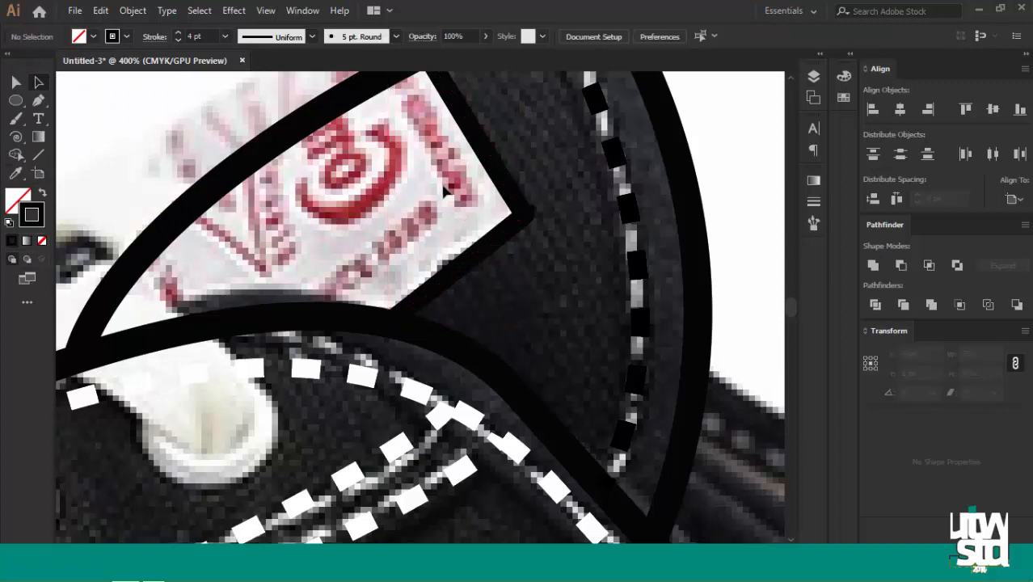
Duplicate the label's edge path and offset the copy 12 px to the left and 4 px upward, inside the label
left_click_drag(384, 210, 424, 262)
left_click(524, 226)
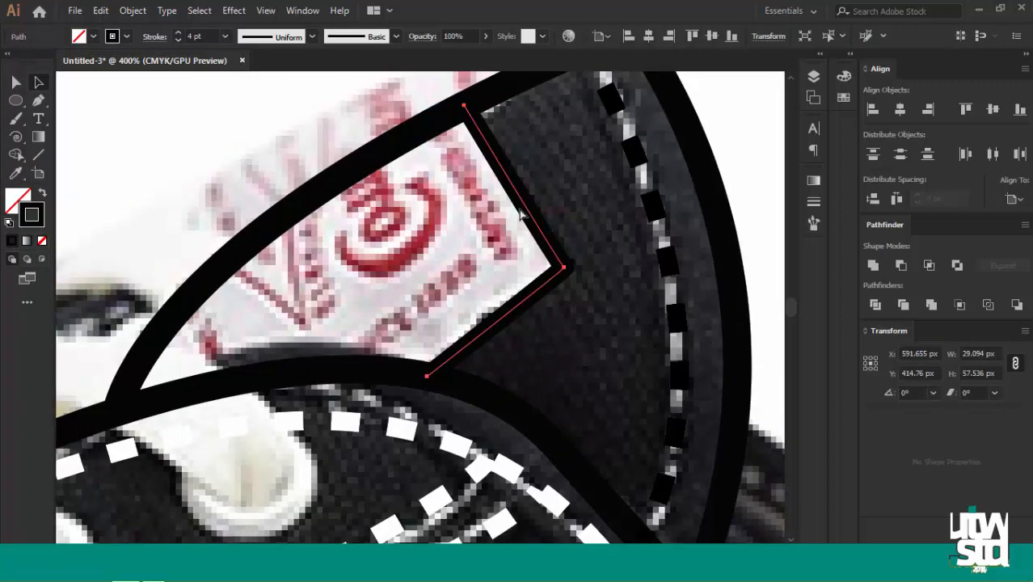
key("alt+shift+Left")
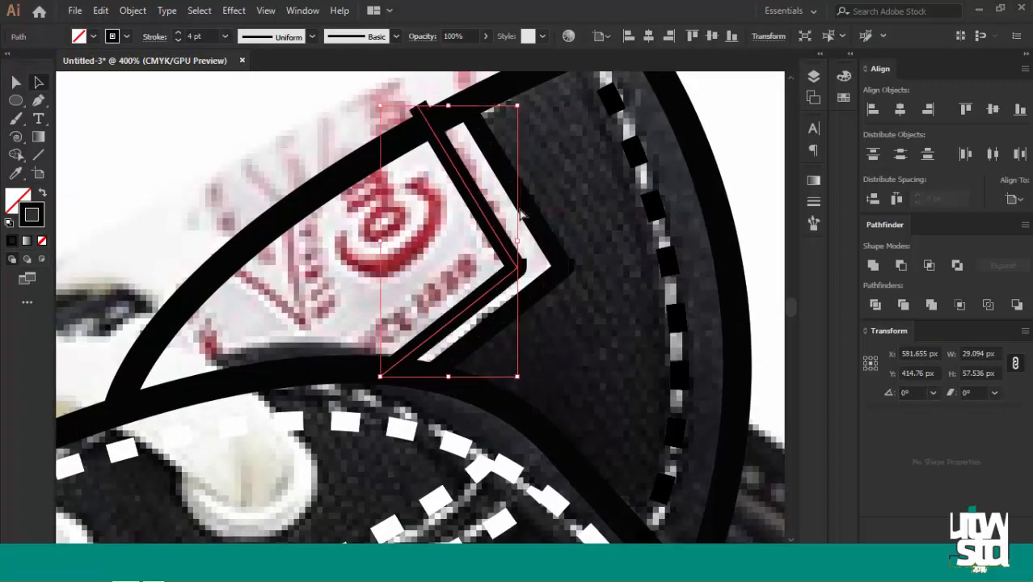
key("Up")
key("Up")
key("Up")
key("Left")
key("Left")
key("Up")
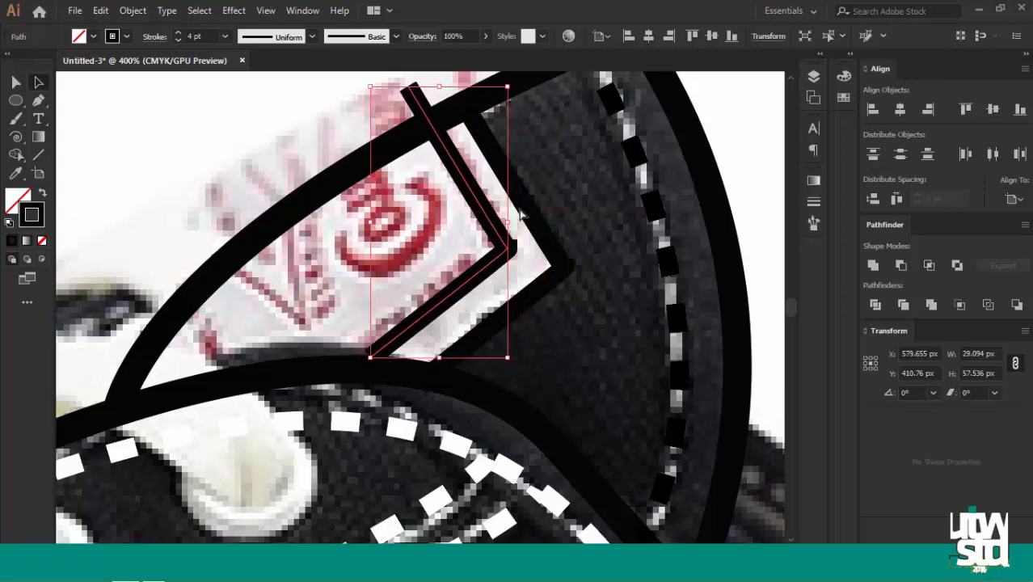
Convert the middle anchor points of both label edge paths to sharp corners and deselect them
key("ctrl+plus")
key("ctrl+plus")
key("ctrl+plus")
left_click_drag(556, 321, 340, 178)
key("a")
left_click_drag(596, 279, 514, 330)
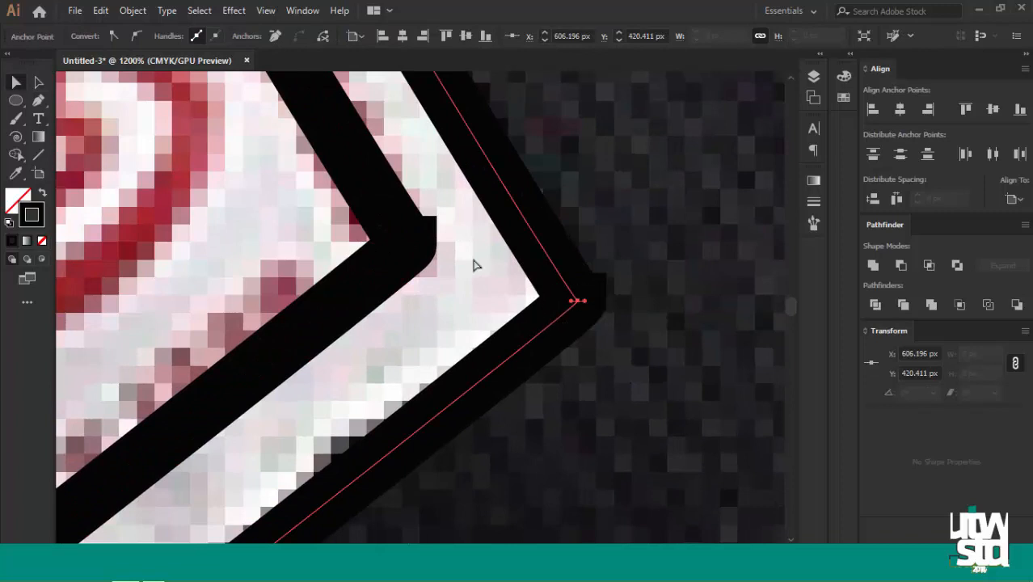
left_click(114, 35)
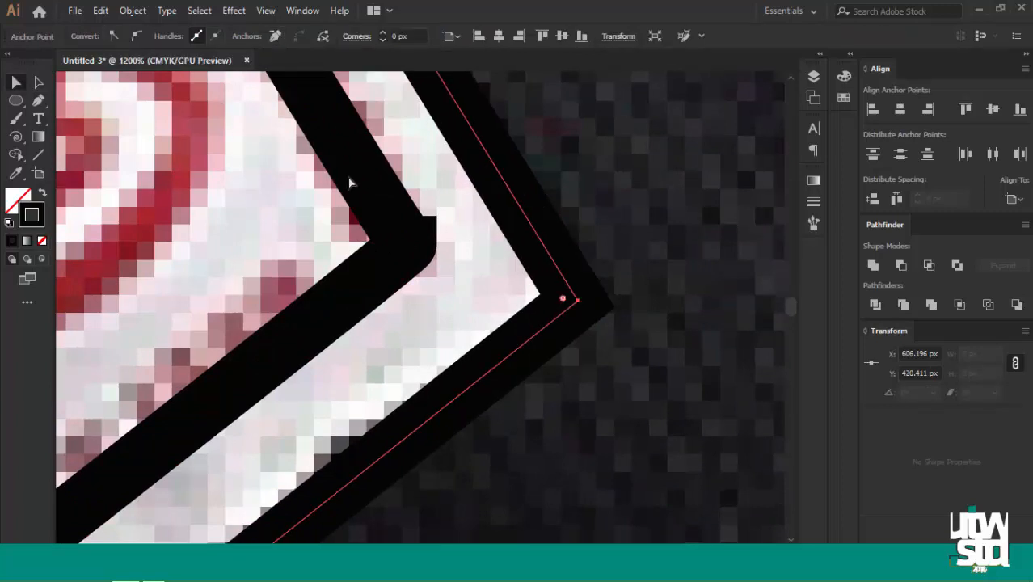
left_click_drag(355, 286, 350, 290)
left_click(114, 36)
left_click(214, 222)
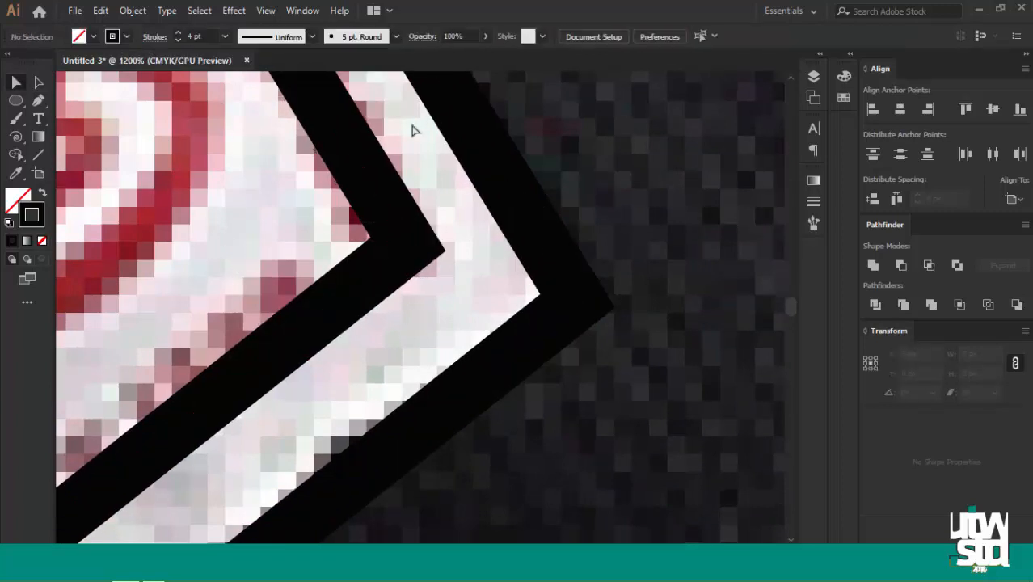
Move the inner label path's two end points onto the tongue outline and the collar outline, and deselect the path
key("ctrl+minus")
key("ctrl+minus")
key("ctrl+minus")
key("ctrl+plus")
left_click(346, 128)
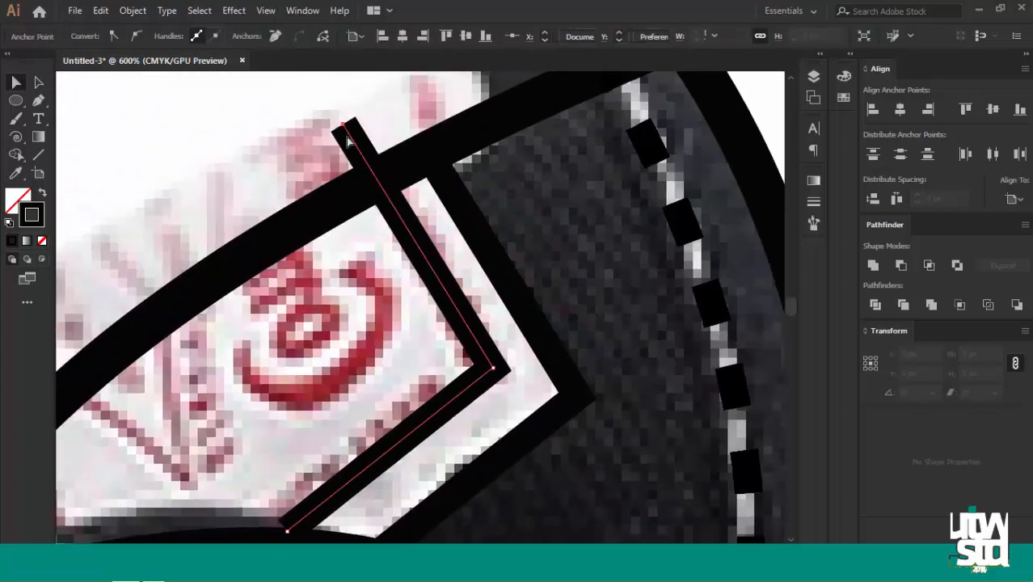
left_click_drag(344, 126, 378, 181)
left_click(298, 296)
left_click_drag(299, 297, 379, 124)
left_click(383, 350)
left_click_drag(377, 321, 333, 229)
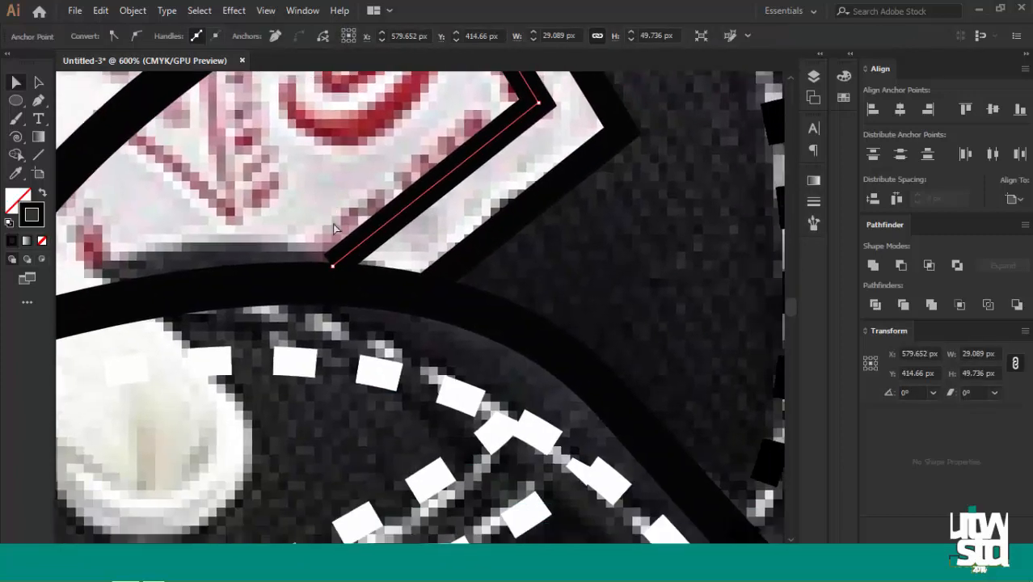
left_click_drag(335, 271, 312, 289)
left_click(323, 184)
left_click_drag(322, 184, 353, 243)
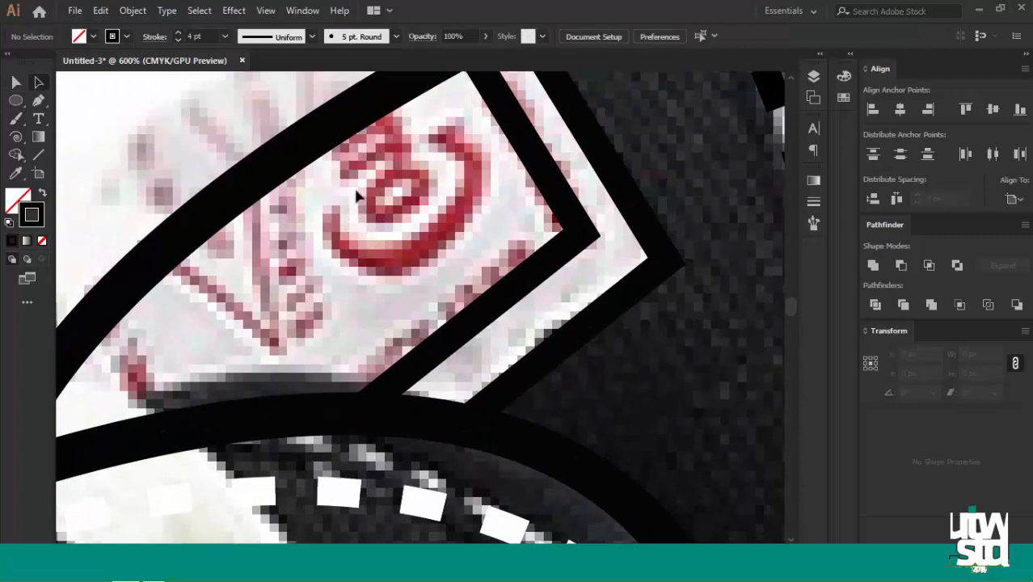
Draw a circle about 25.5 px in diameter with the Ellipse tool over the eyelet nearest the toe
key("ctrl+minus")
key("ctrl+minus")
key("ctrl+minus")
key("ctrl+minus")
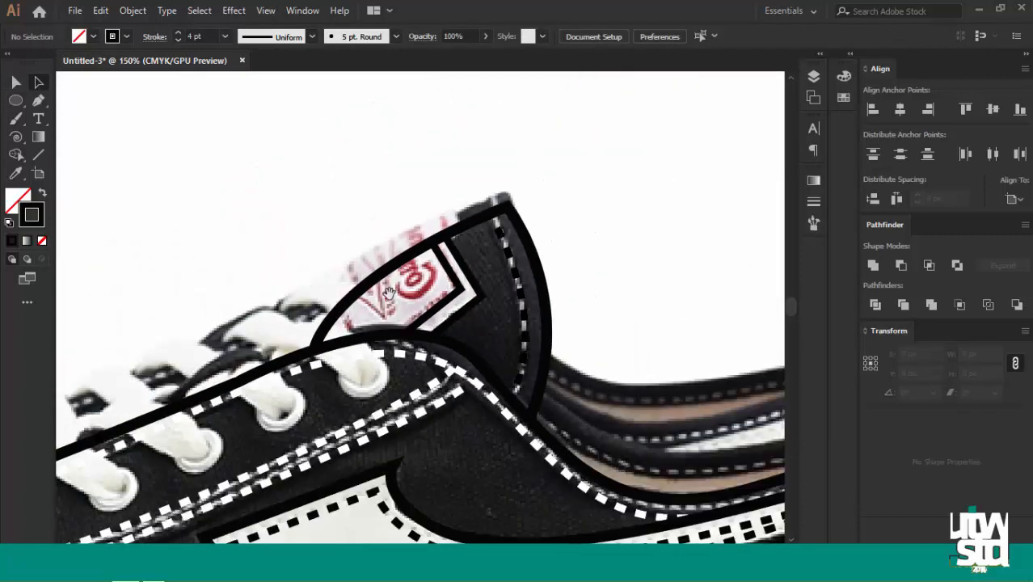
left_click_drag(389, 292, 288, 120)
left_click_drag(525, 209, 584, 216)
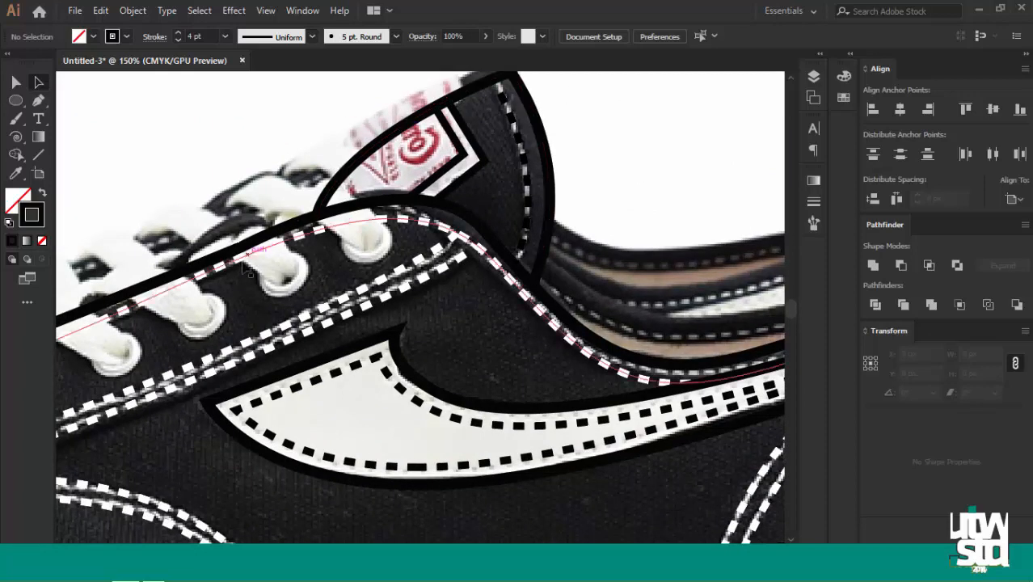
left_click_drag(248, 319, 443, 205)
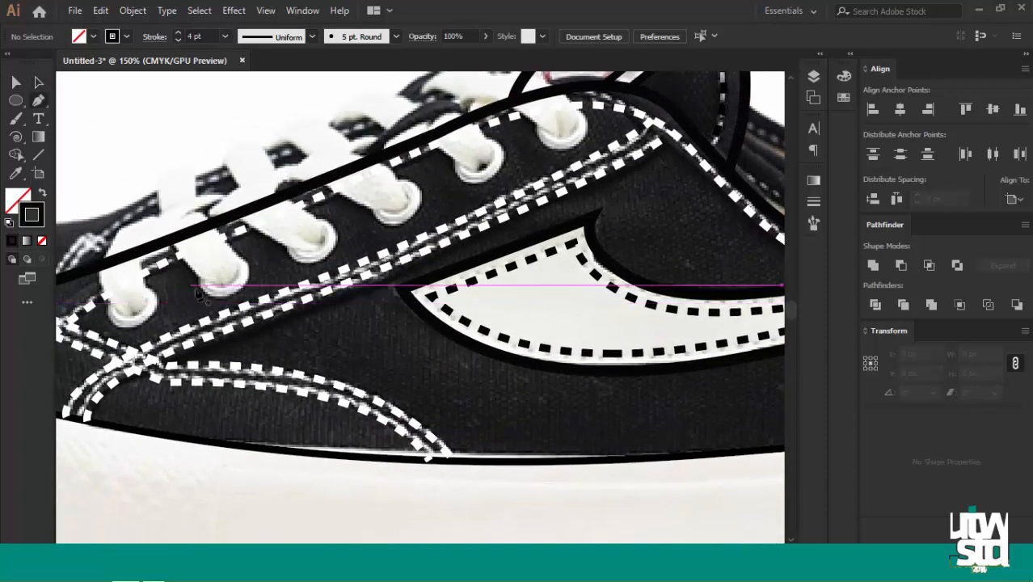
left_click_drag(204, 287, 338, 240)
key("ctrl+plus")
left_click_drag(213, 239, 298, 261)
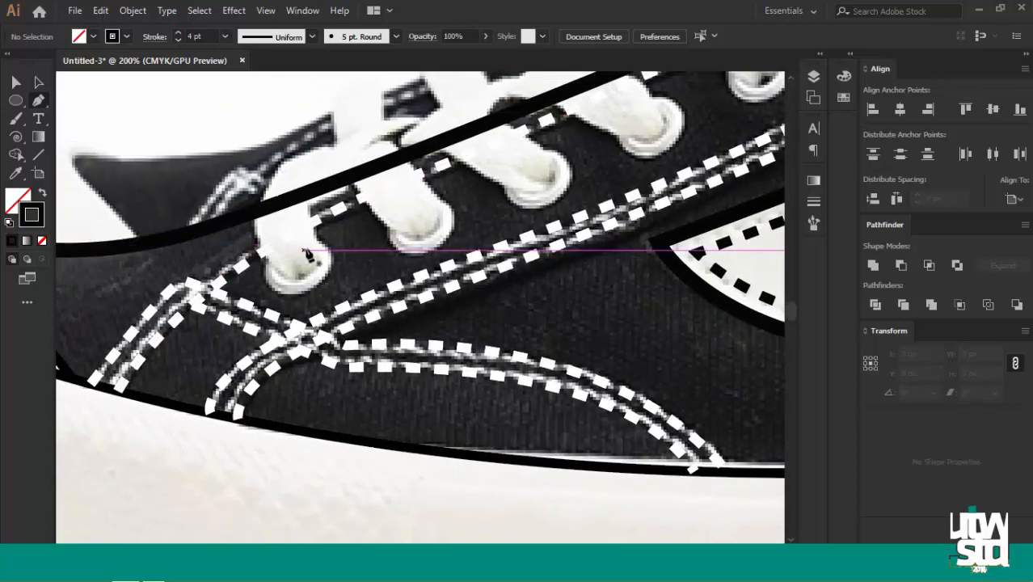
scroll(279, 240, "up", 1)
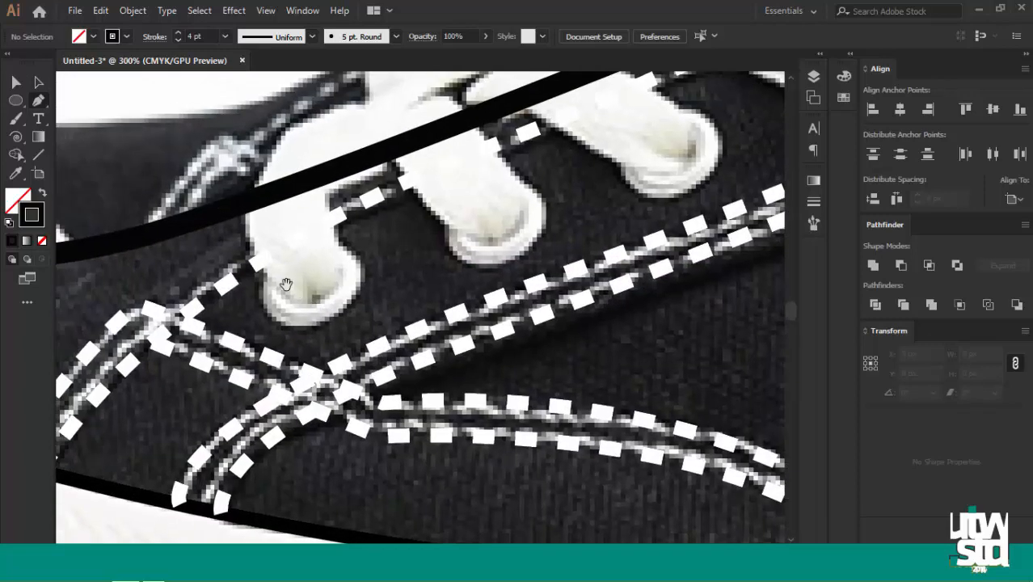
left_click(16, 100)
scroll(289, 265, "up", 2)
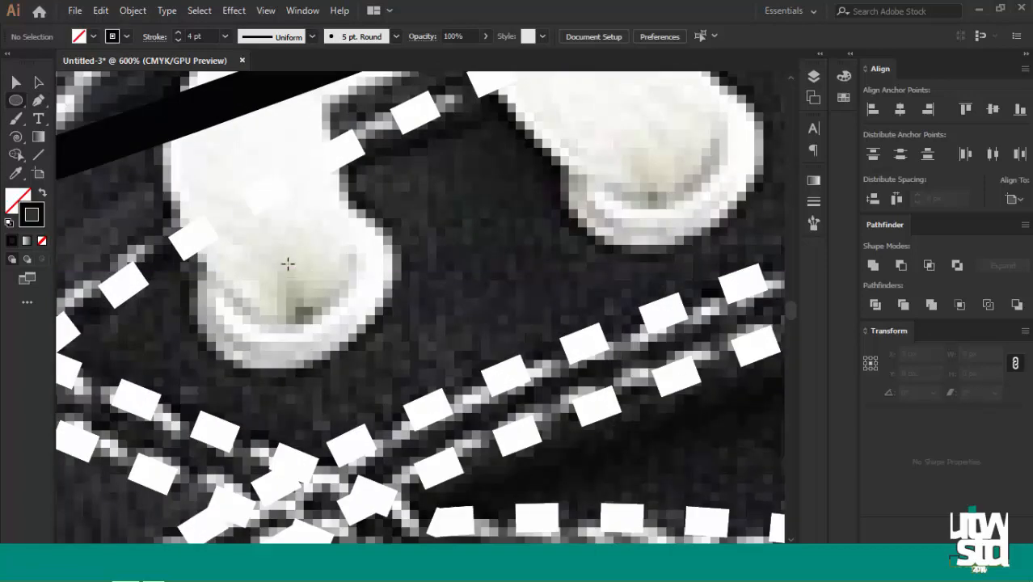
mouse_move(286, 281)
left_mouse_down()
mouse_move(336, 301)
mouse_move(375, 370)
left_mouse_up()
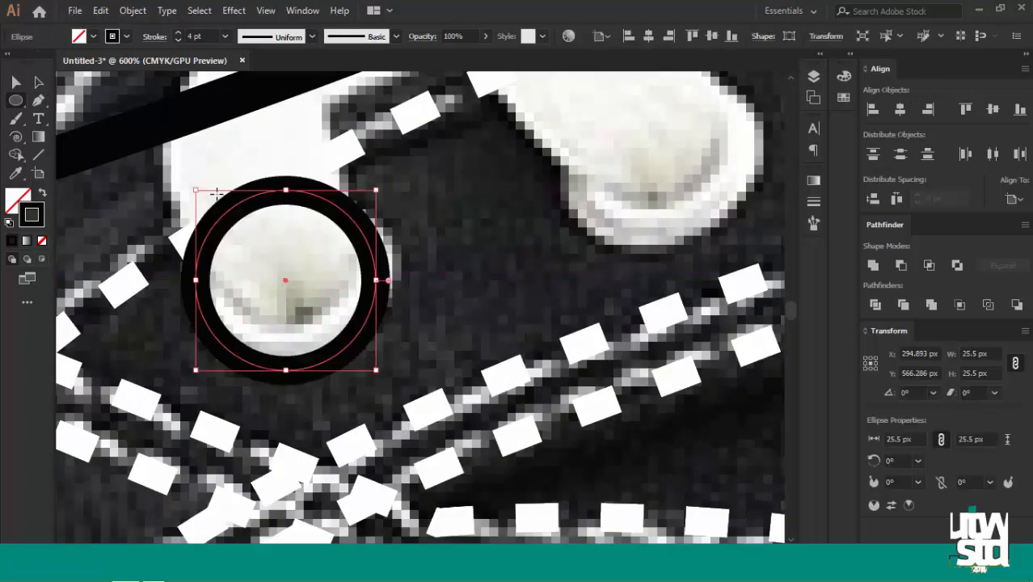
Flatten the circle to about 25.5 by 18.4 px, rotate it to about 23.87°, and move it to match the eyelet
left_click_drag(196, 191, 212, 206)
key("ctrl+z")
left_click_drag(285, 191, 285, 216)
left_click_drag(381, 350, 395, 295)
key("a")
left_click_drag(285, 281, 296, 292)
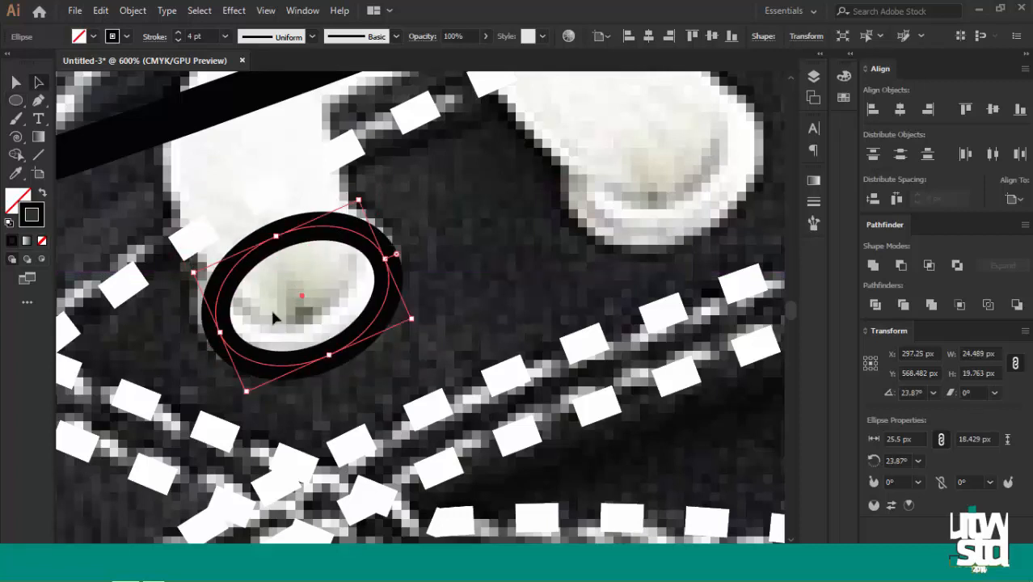
Set the eyelet ellipse's stroke color to white
key("ctrl+minus")
key("ctrl+minus")
key("ctrl+minus")
double_click(31, 215)
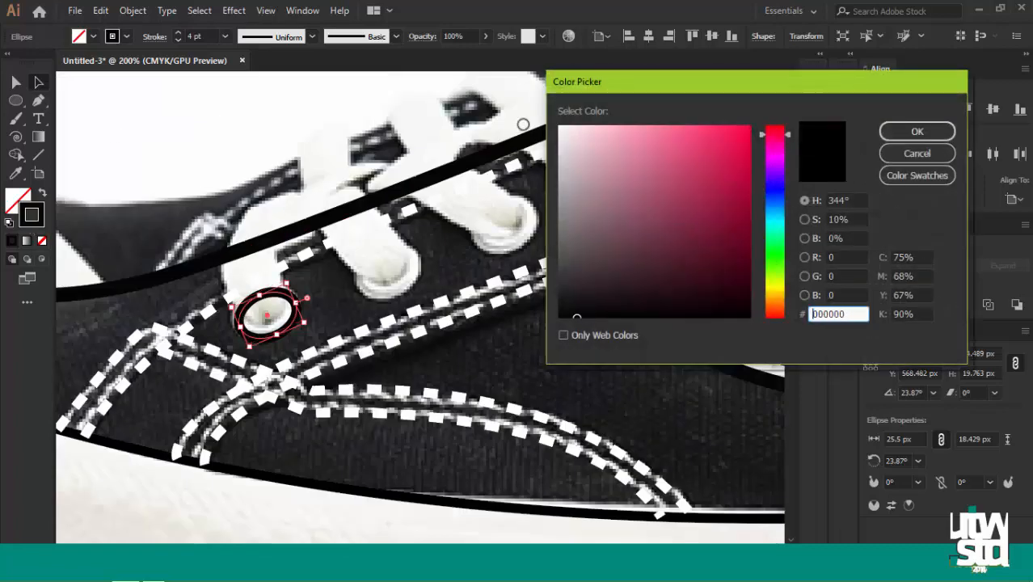
left_click(559, 126)
left_click(933, 139)
Copy the white eyelet ellipse onto each of the remaining eyelets along the lacing
key("ctrl+minus")
key("ctrl+minus")
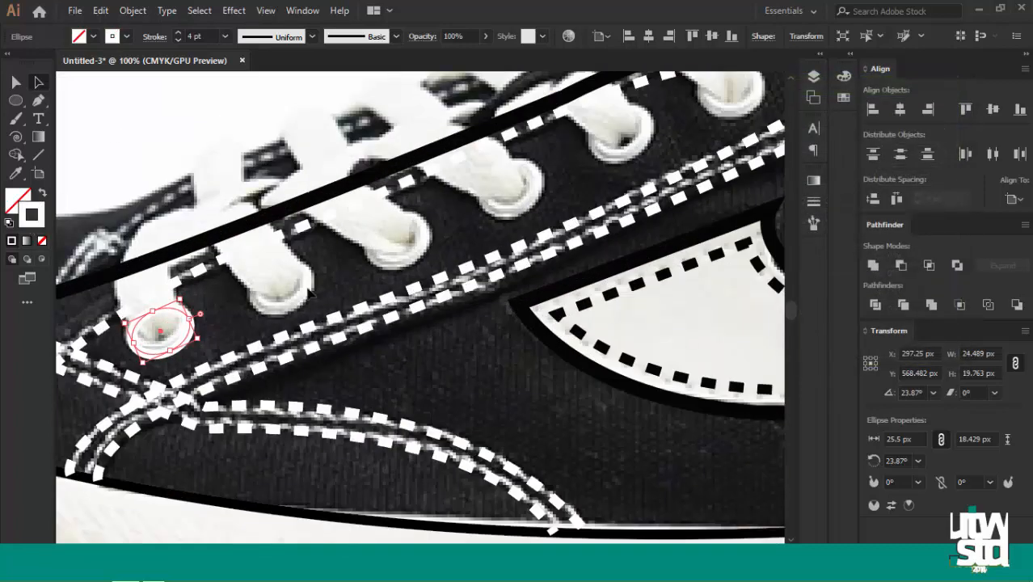
left_click_drag(155, 331, 392, 255)
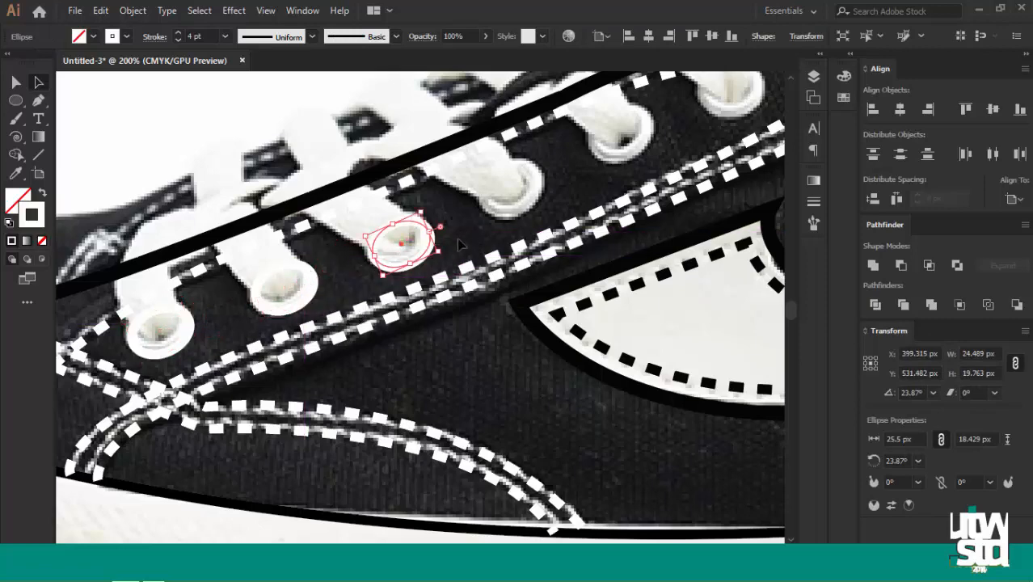
scroll(139, 368, "down", 2)
scroll(411, 287, "up", 2)
left_click_drag(126, 327, 229, 270)
left_click_drag(229, 269, 451, 171)
Rotate and shift the ellipse on the eyelet nearest the tongue to fit the eyelet, and deselect it
scroll(485, 150, "up", 3)
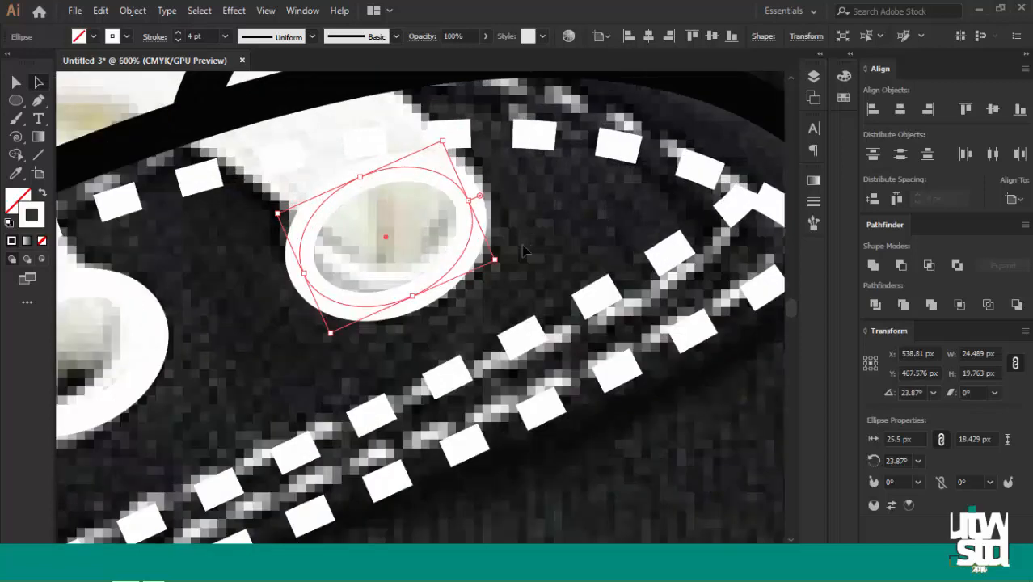
left_click_drag(498, 263, 491, 280)
left_click_drag(384, 238, 385, 249)
left_click(515, 207)
Select the line along the sole's upper edge and raise its stroke weight to 6 pt
key("ctrl+0")
scroll(331, 292, "up", 4)
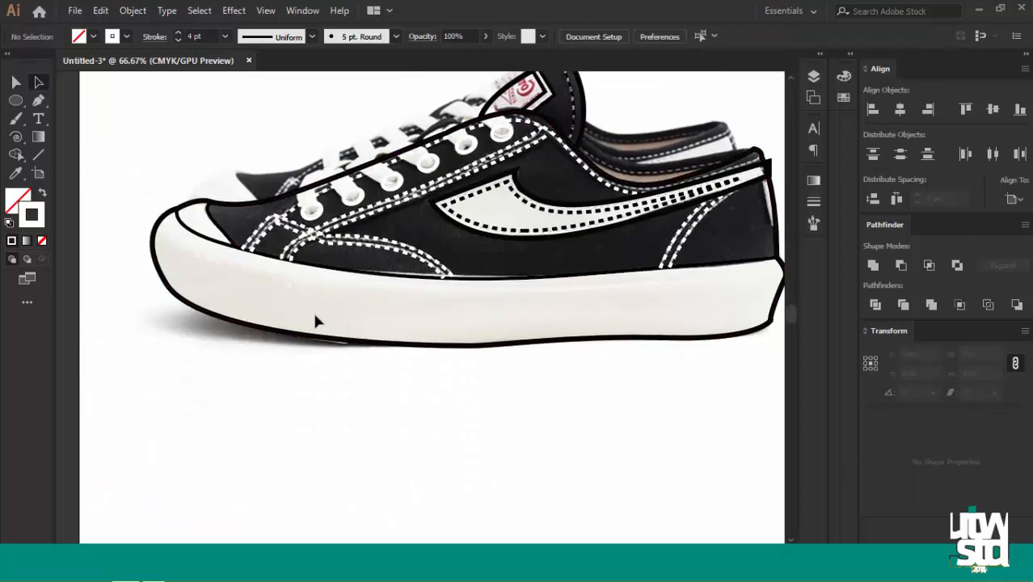
key("ctrl+0")
scroll(356, 283, "up", 3)
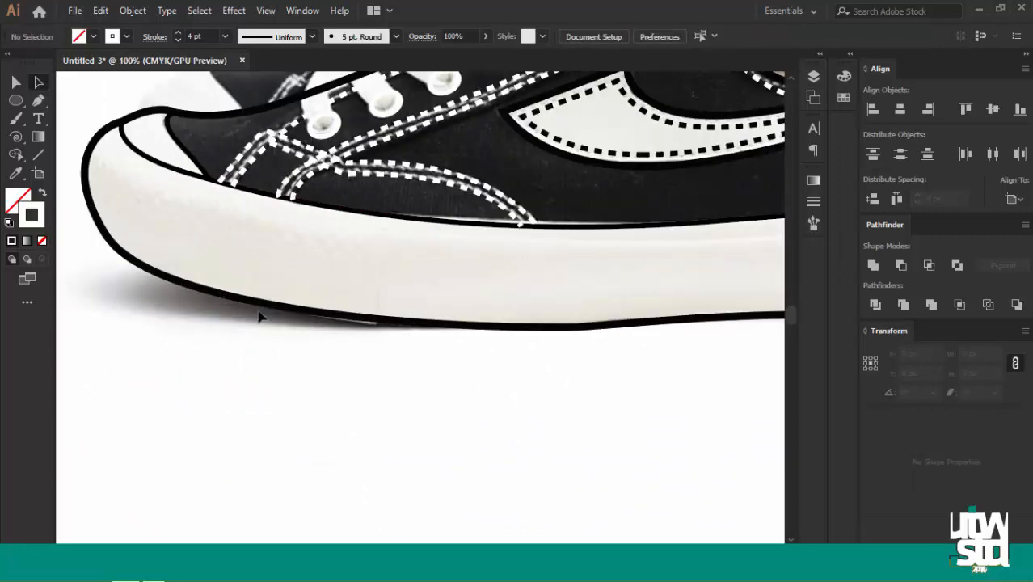
key("ctrl+0")
scroll(204, 226, "up", 5)
left_click(139, 259)
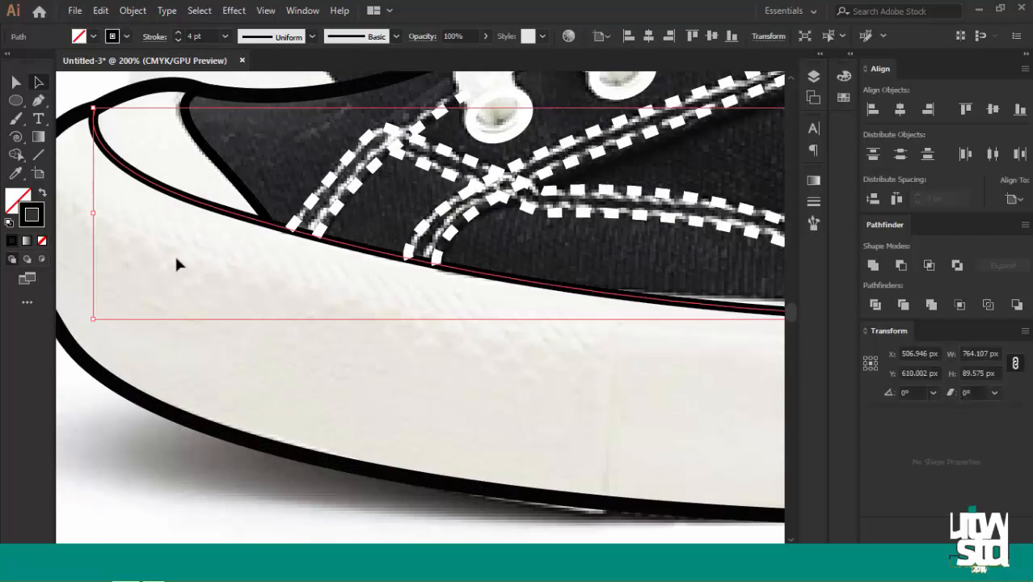
left_click(178, 33)
left_click(177, 32)
Raise the stroke weight of the curved line behind the toe cap to 6 pt and deselect it
left_click(214, 163)
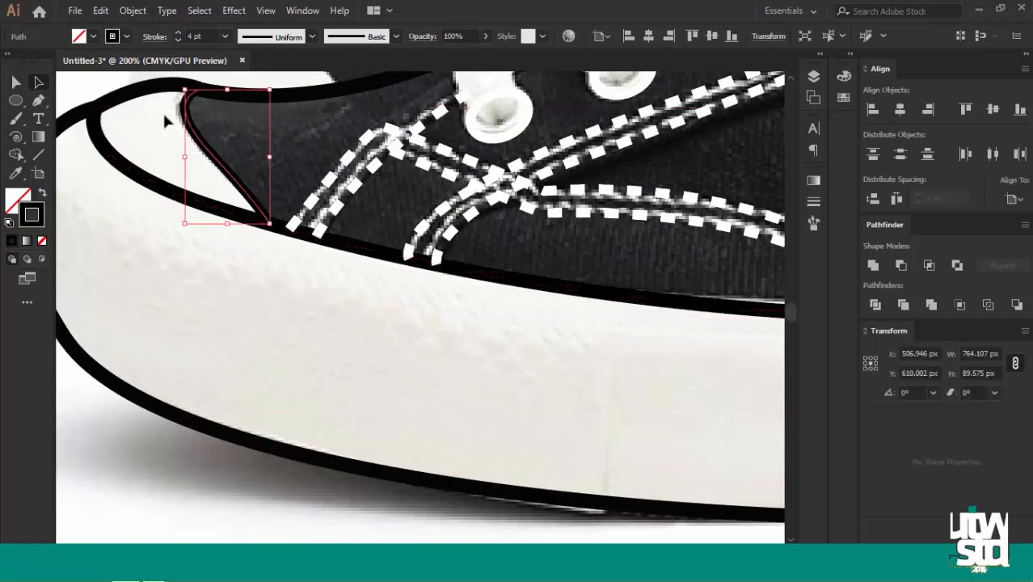
left_click(208, 303)
scroll(209, 303, "down", 3)
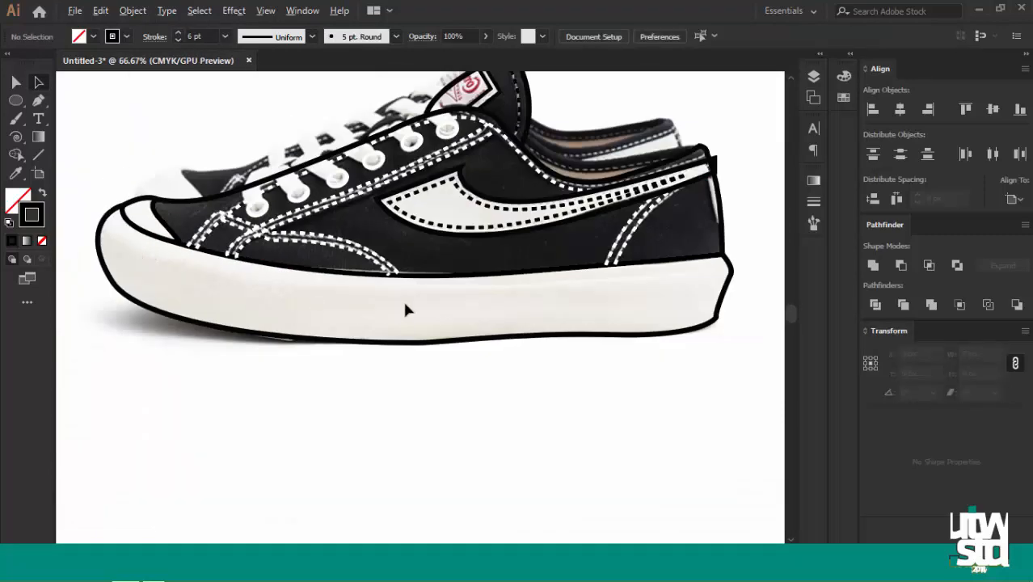
scroll(511, 283, "up", 2)
scroll(354, 304, "down", 3)
scroll(295, 325, "up", 3)
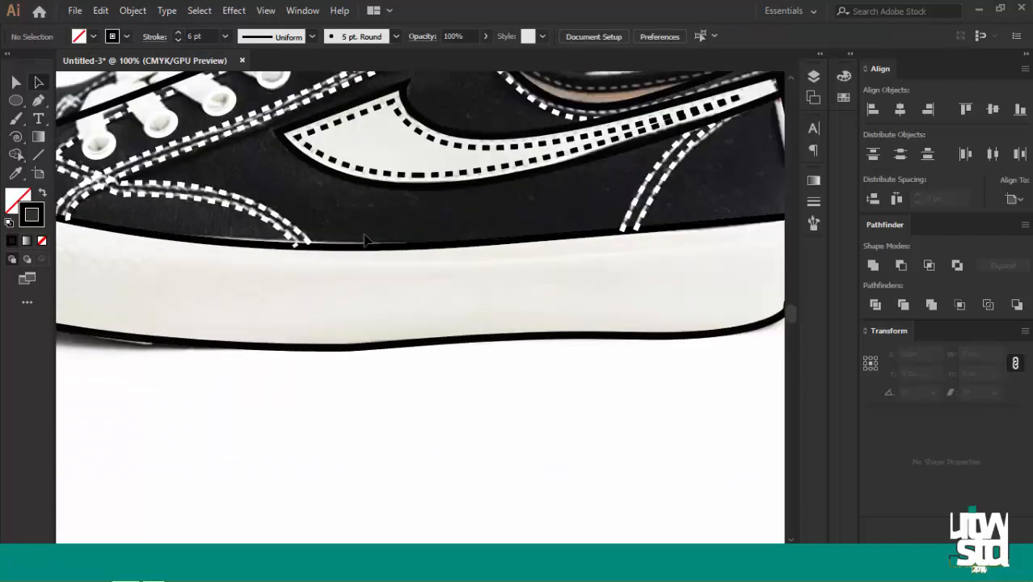
left_click_drag(403, 358, 403, 359)
scroll(403, 359, "down", 1)
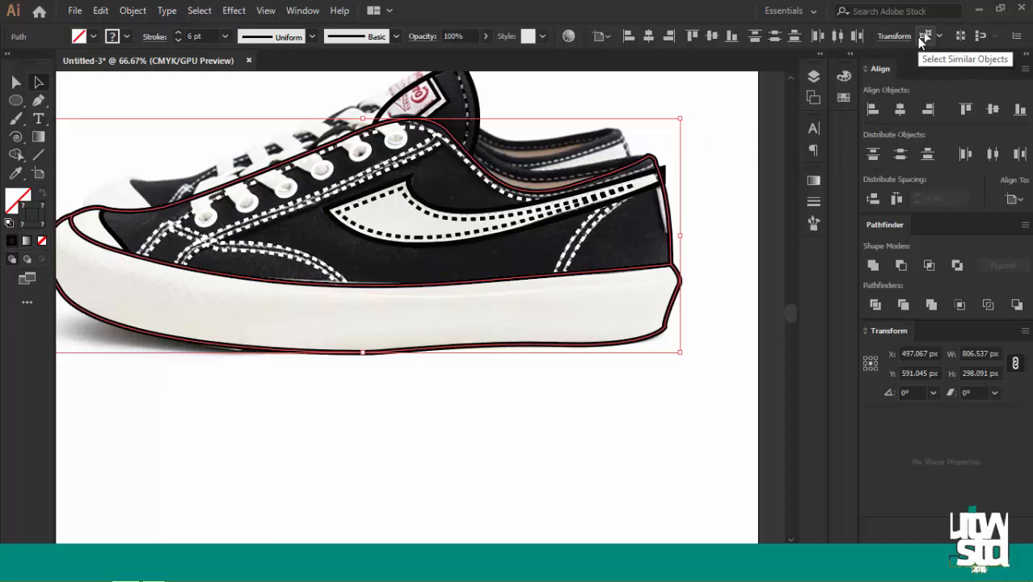
left_click(188, 291)
scroll(459, 257, "down", 2)
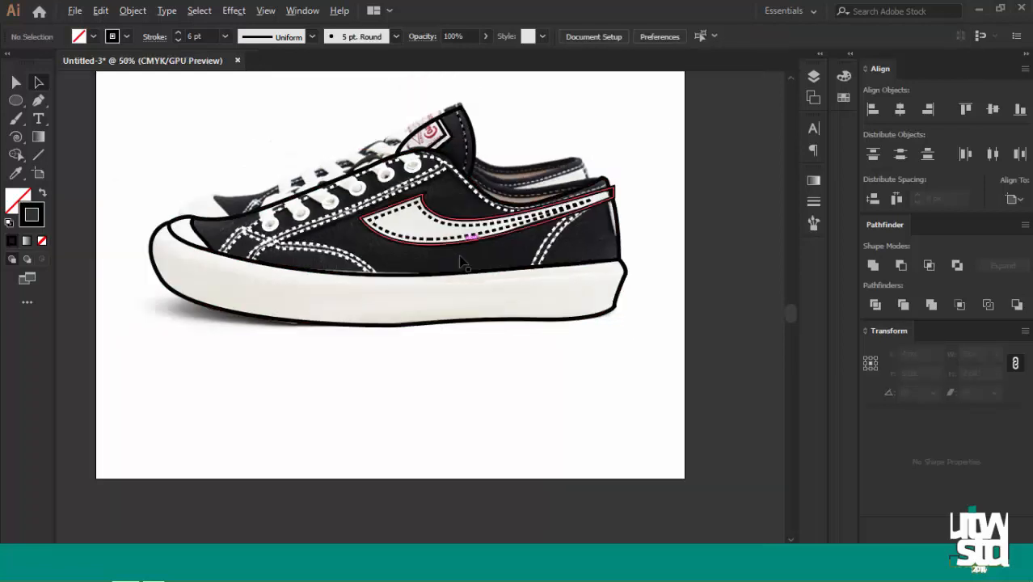
Toggle the visibility of Layer 1 with the sneaker photo and leave it hidden to check the line art alone
left_click(813, 76)
left_click(568, 108)
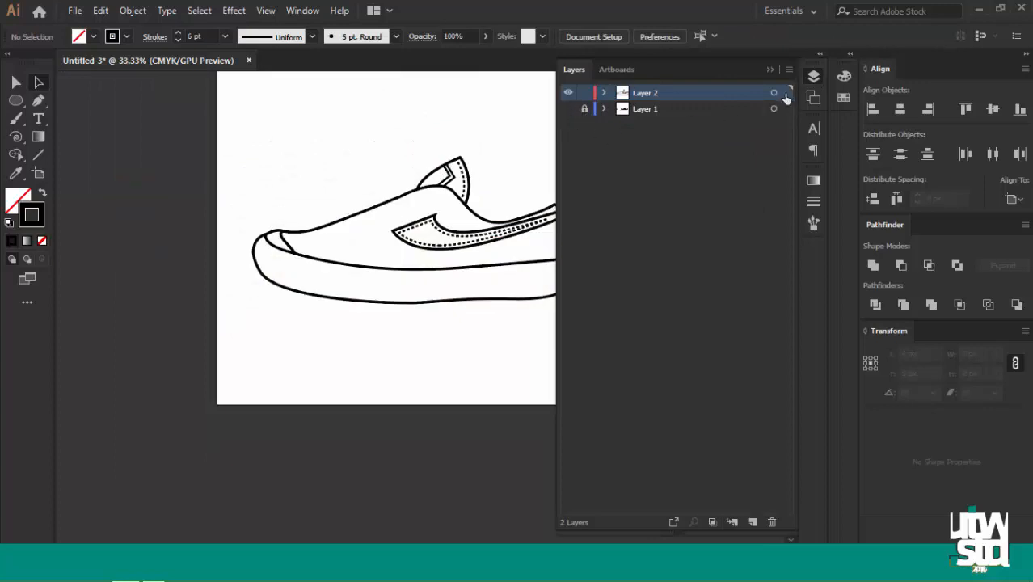
left_click(568, 109)
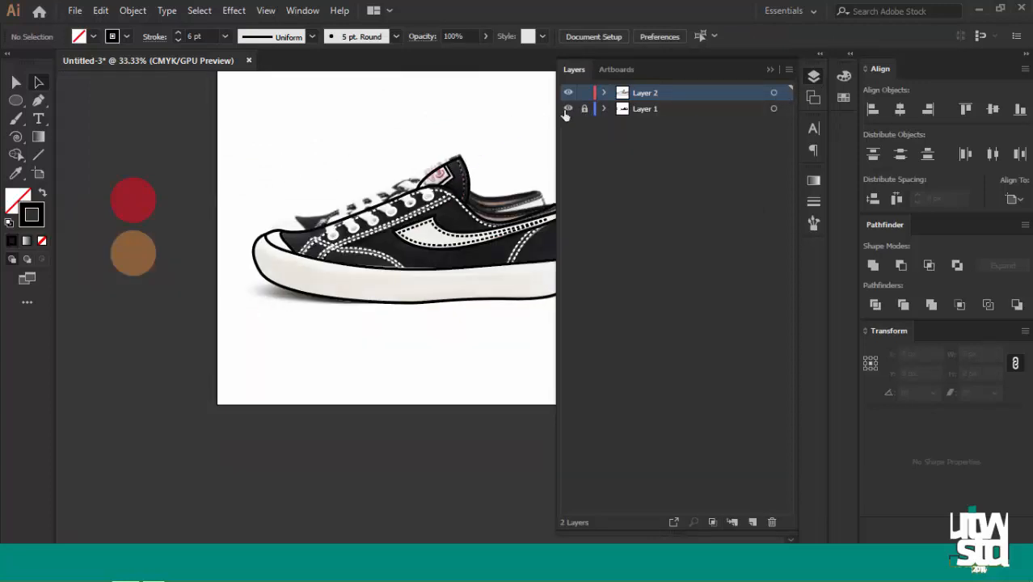
left_click(567, 108)
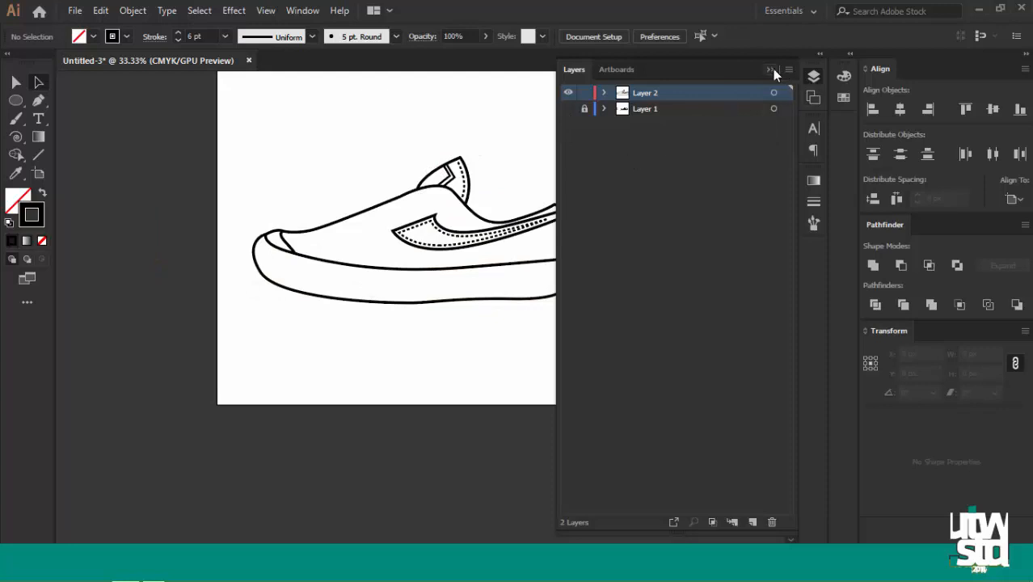
left_click(771, 70)
Select all the shoe line art and expand its appearance, including fill and stroke, into filled shapes
mouse_move(598, 138)
left_mouse_down()
mouse_move(262, 328)
mouse_move(236, 332)
left_mouse_up()
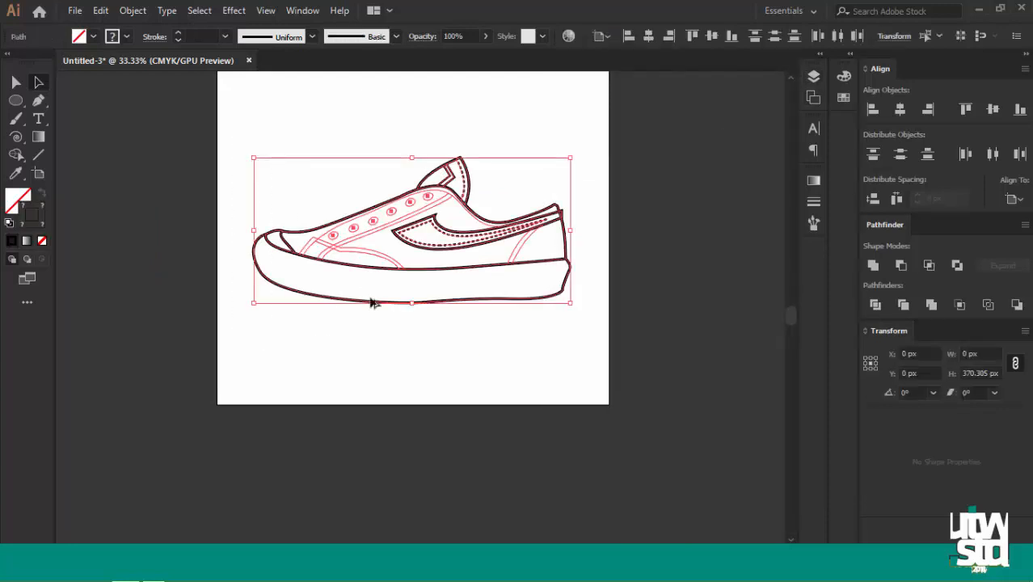
scroll(371, 300, "up", 3)
scroll(360, 287, "down", 3)
scroll(430, 250, "up", 1)
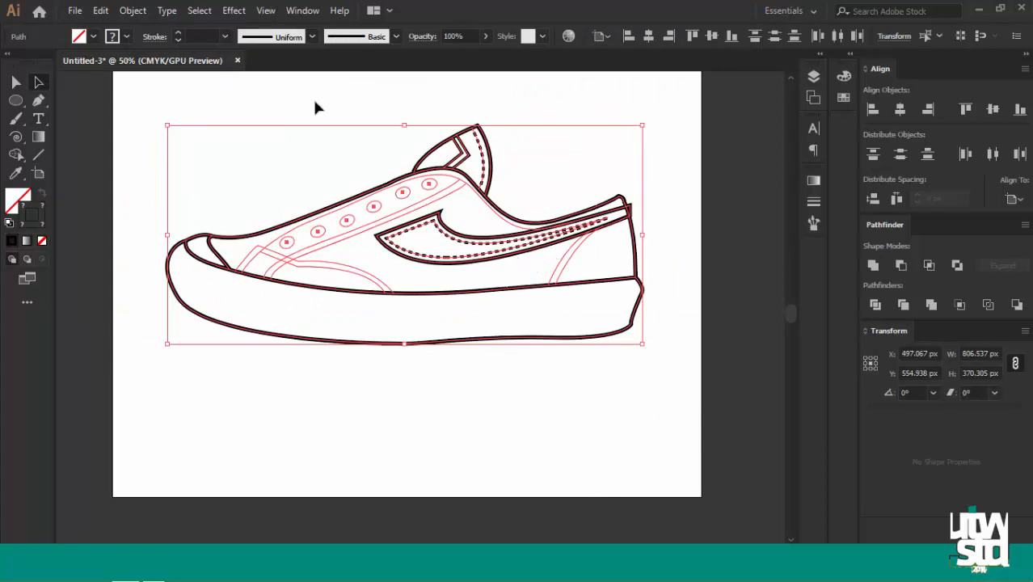
left_click(133, 10)
left_click(226, 186)
left_click(133, 11)
left_click(207, 166)
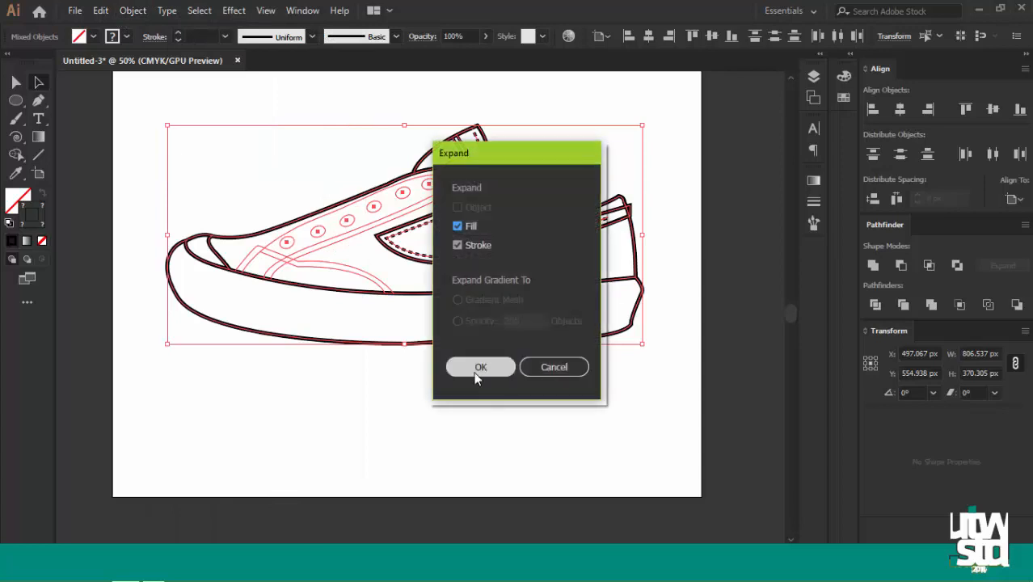
left_click(479, 365)
scroll(310, 278, "up", 1)
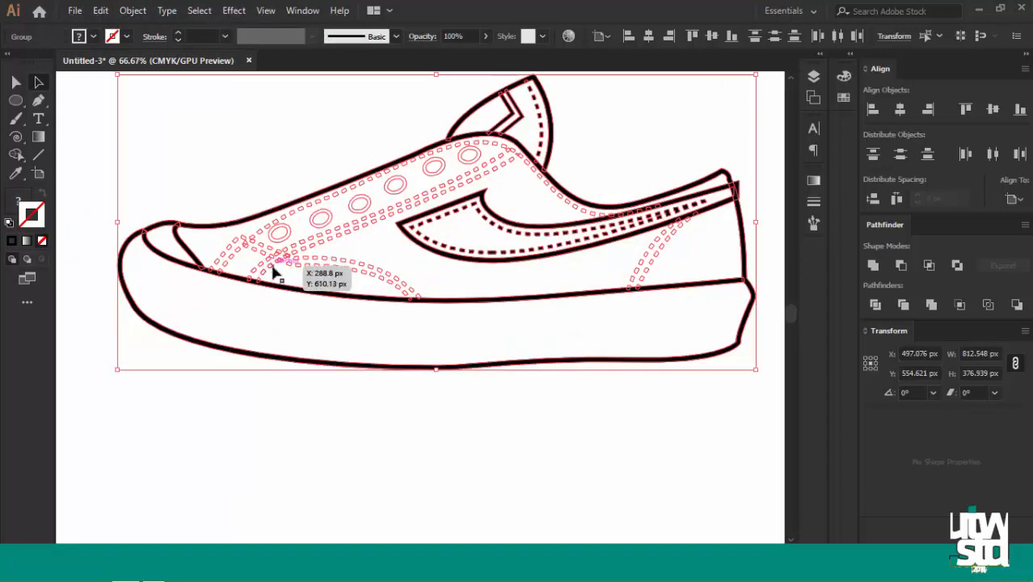
Show Layer 1 with the sneaker photo again beneath the expanded line art
key("a")
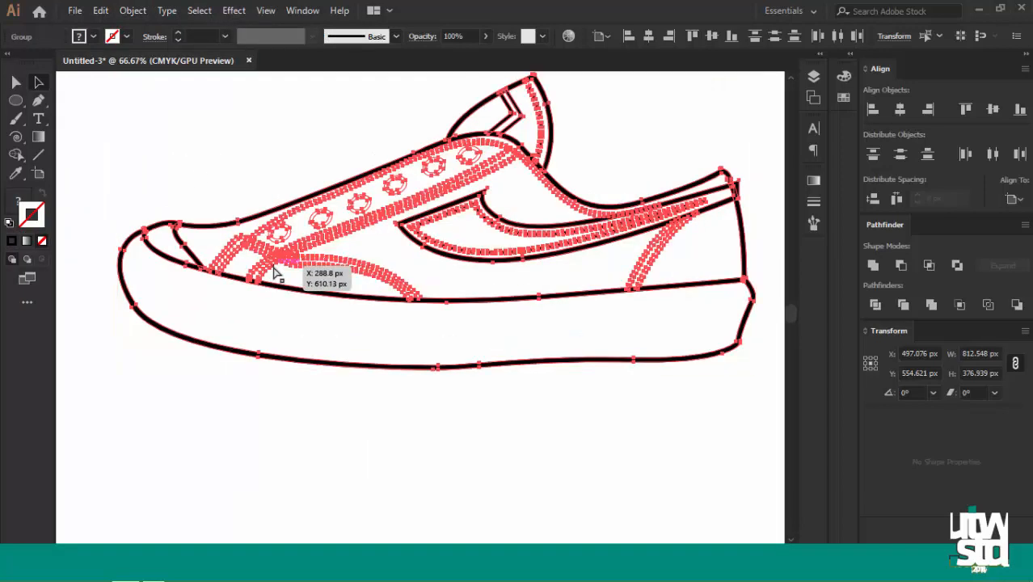
key("v")
left_click(813, 76)
left_click(569, 109)
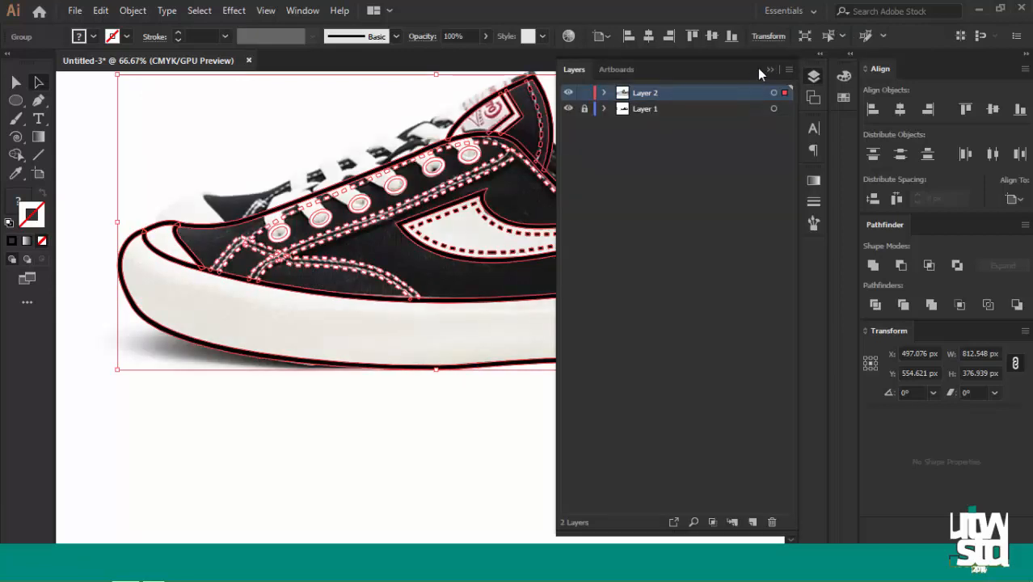
left_click(768, 69)
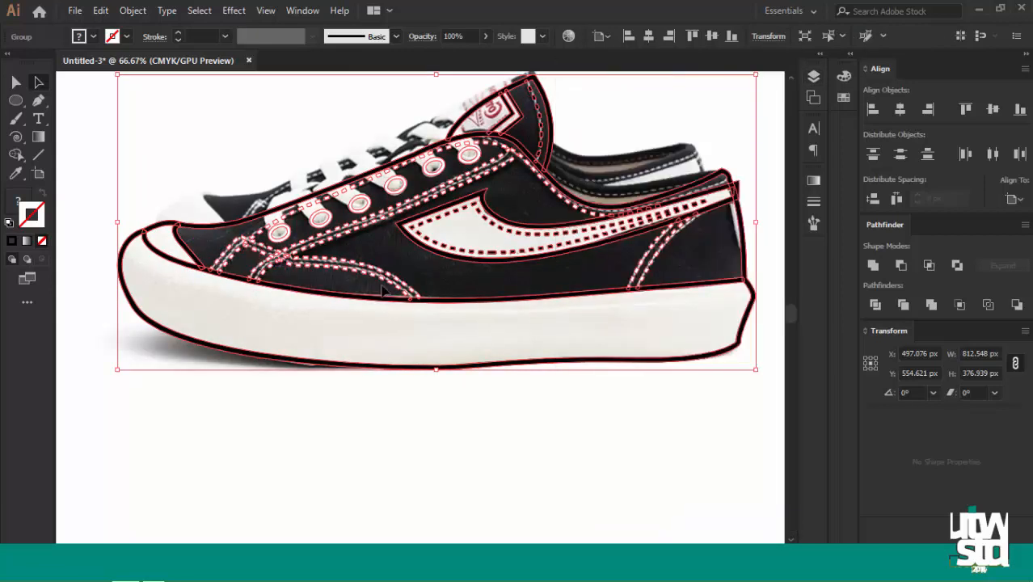
Use Live Paint to fill the shoe's upper and tongue with the near-black color sampled from the photo's canvas
key("k")
scroll(531, 252, "down", 3)
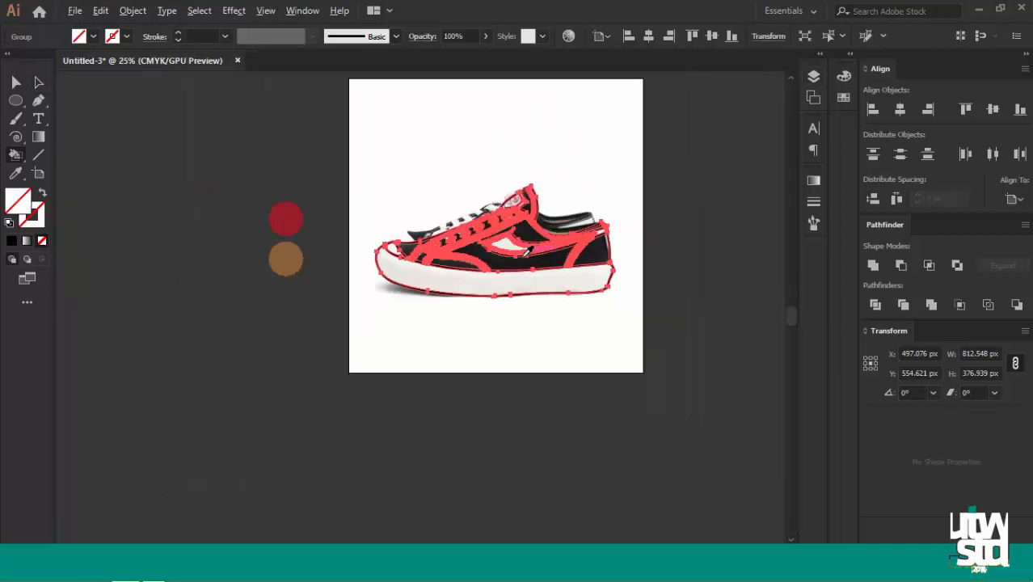
scroll(344, 262, "up", 1)
scroll(219, 247, "down", 1)
scroll(475, 251, "up", 3)
scroll(430, 228, "up", 2)
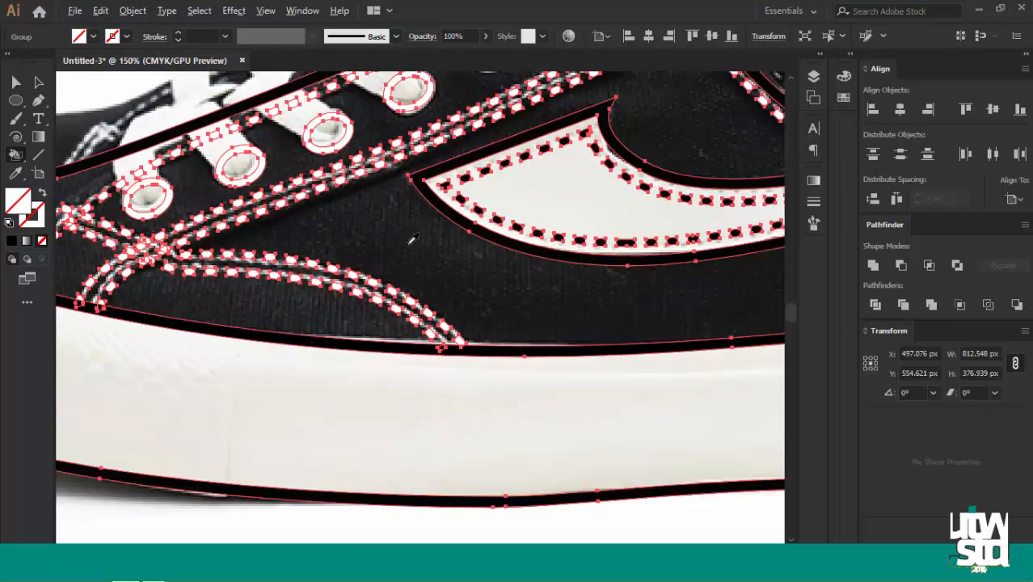
scroll(389, 242, "down", 3)
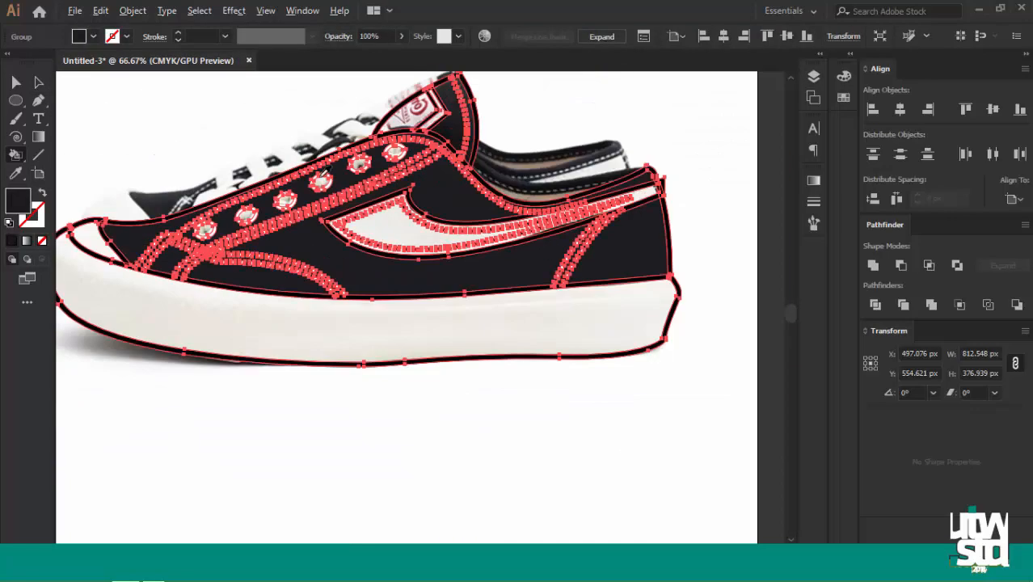
scroll(392, 207, "up", 5)
scroll(392, 208, "down", 5)
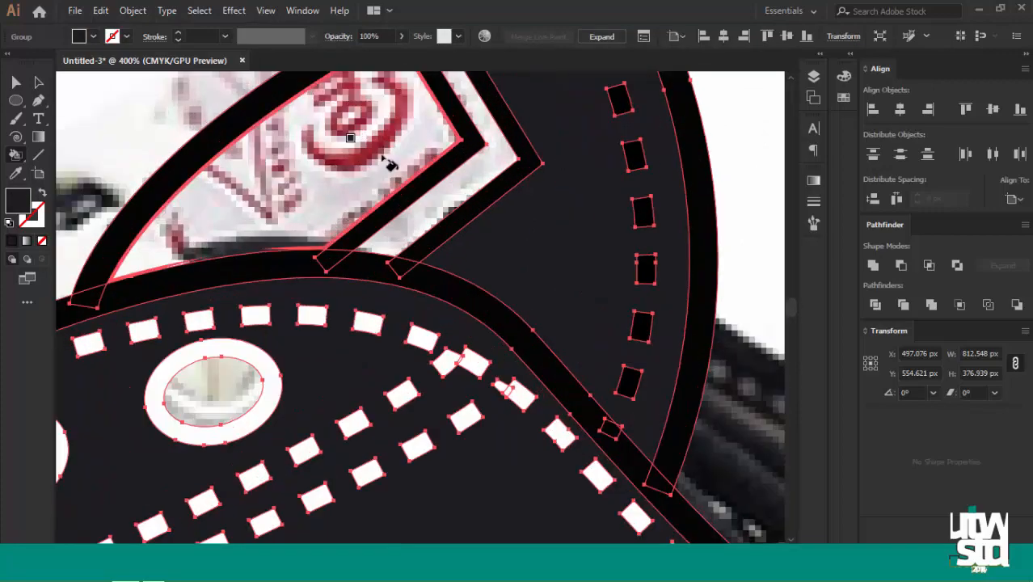
Sample white from an eyelet ring and fill the side stripe and the tongue label with it
scroll(368, 298, "up", 3)
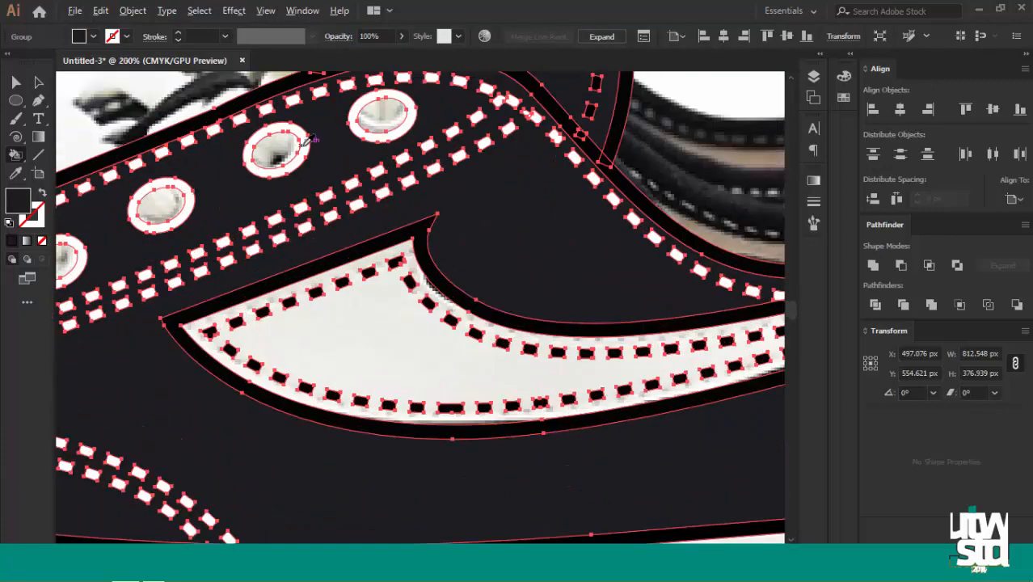
scroll(303, 145, "up", 3)
left_click(308, 145, "alt")
scroll(392, 129, "down", 4)
left_click(466, 267)
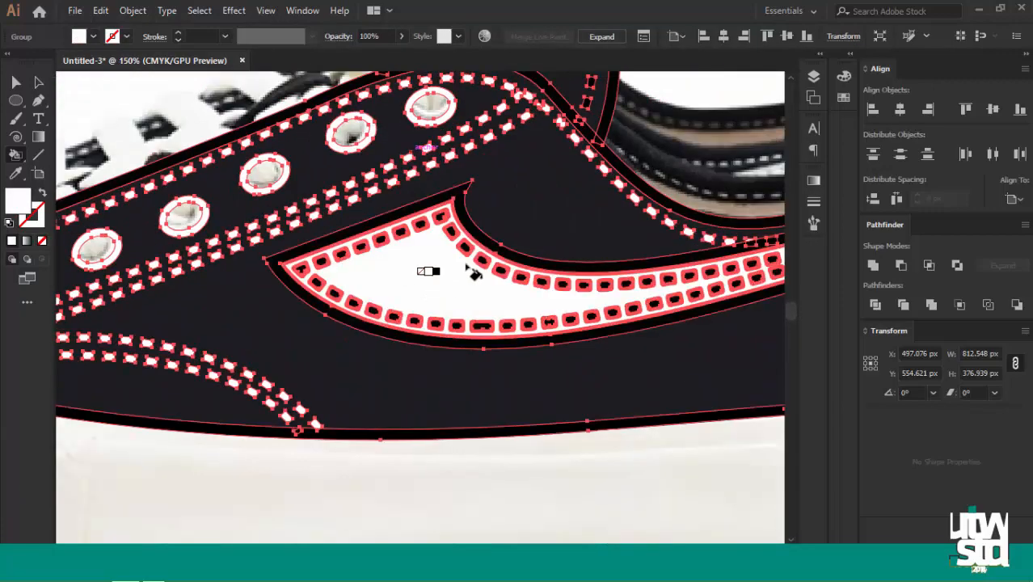
scroll(474, 274, "down", 2)
scroll(511, 249, "up", 5)
scroll(487, 152, "down", 5)
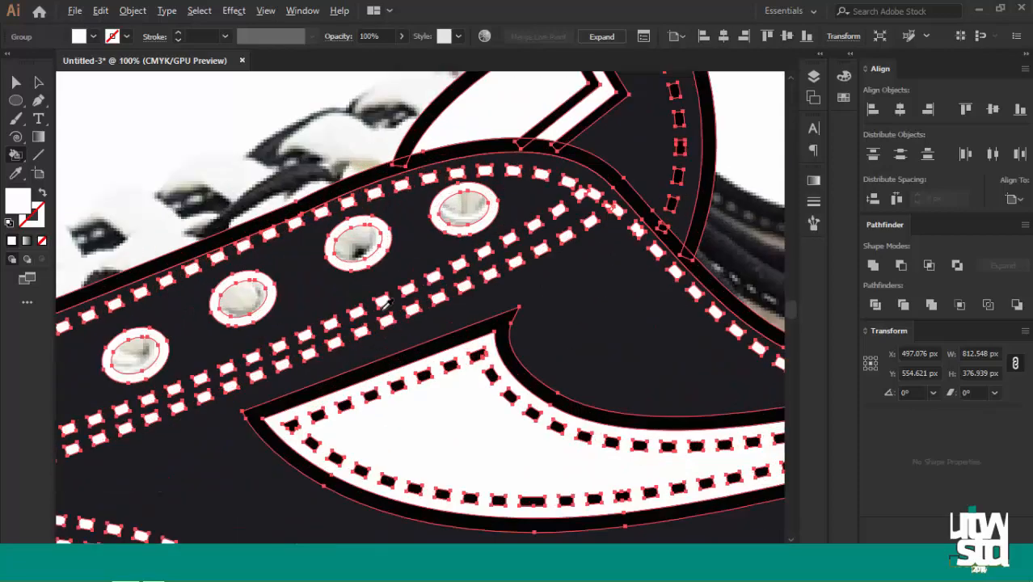
Sample the upper's near-black color and fill the centers of the eyelets with it
scroll(387, 303, "up", 2)
scroll(339, 315, "down", 4)
scroll(277, 332, "up", 3)
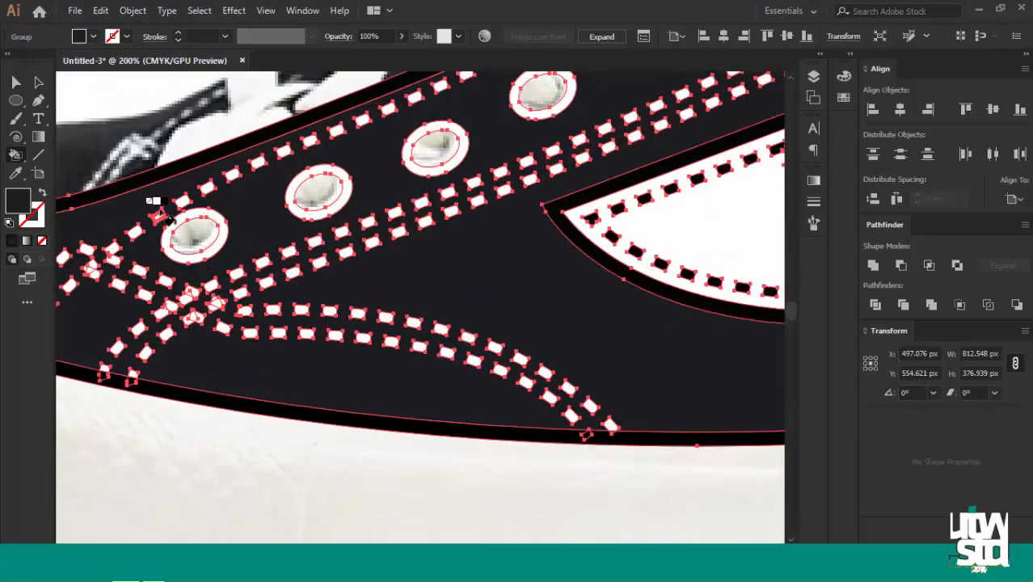
left_click(194, 234)
left_click(319, 193)
left_click(435, 149)
left_click(542, 93)
scroll(357, 248, "down", 2)
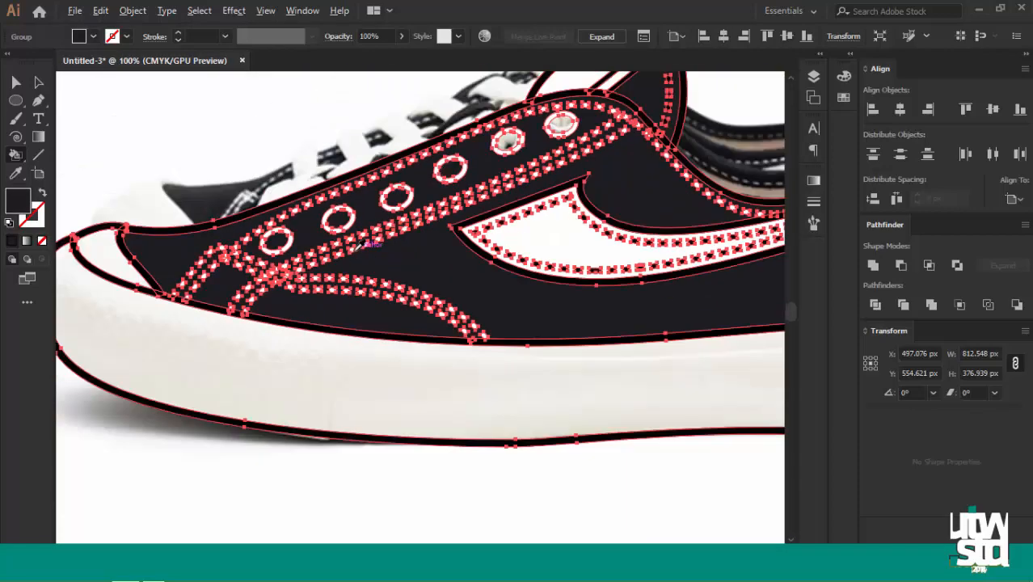
scroll(355, 247, "up", 2)
scroll(368, 210, "down", 4)
scroll(368, 206, "up", 3)
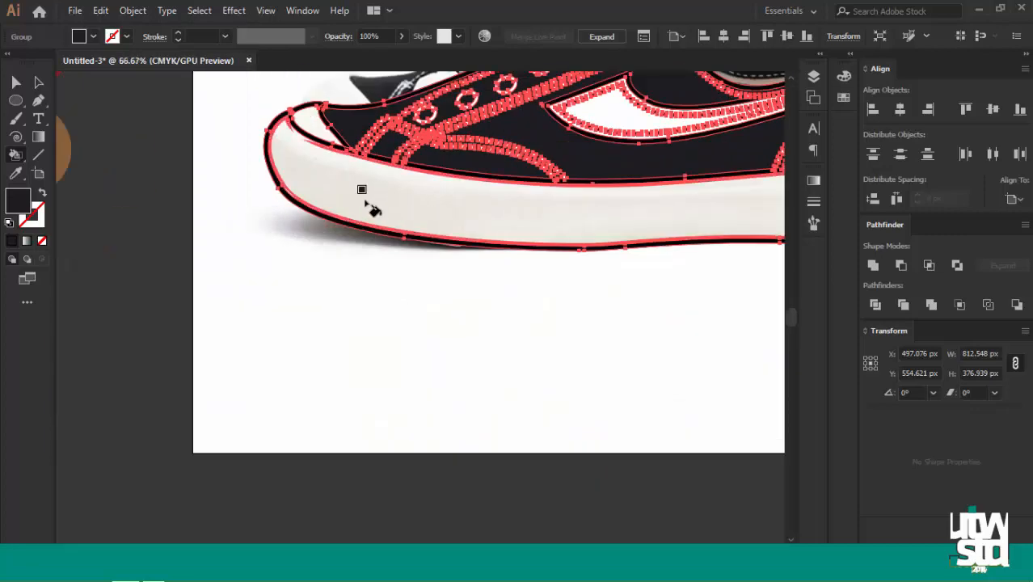
left_click(366, 203)
scroll(366, 203, "up", 2)
key("ctrl+z")
Sample white from the side stripe, fill the sole and the toe cap with it, and deselect the artwork
left_click(611, 175, "alt")
left_click(397, 261)
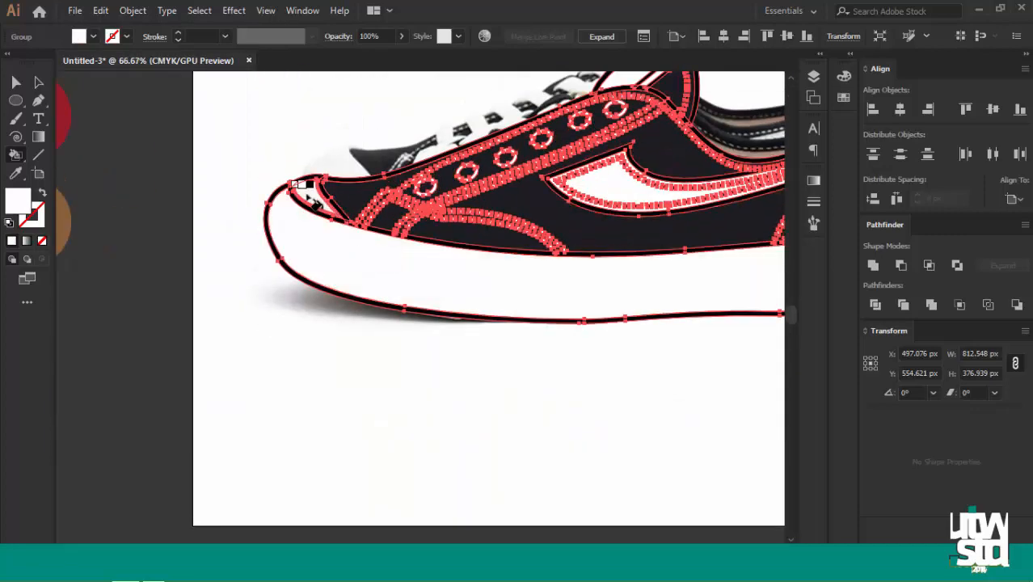
scroll(214, 207, "down", 2)
scroll(568, 241, "up", 2)
key("a")
left_click(630, 230)
scroll(630, 235, "down", 2)
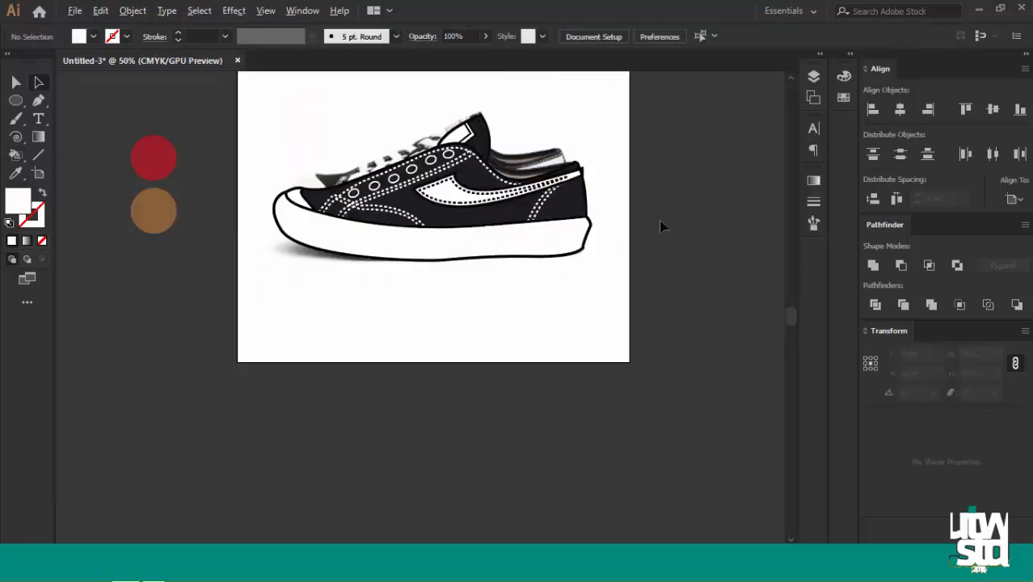
Hide Layer 1 with the sneaker photo so that only the painted shoe shows
left_click(811, 80)
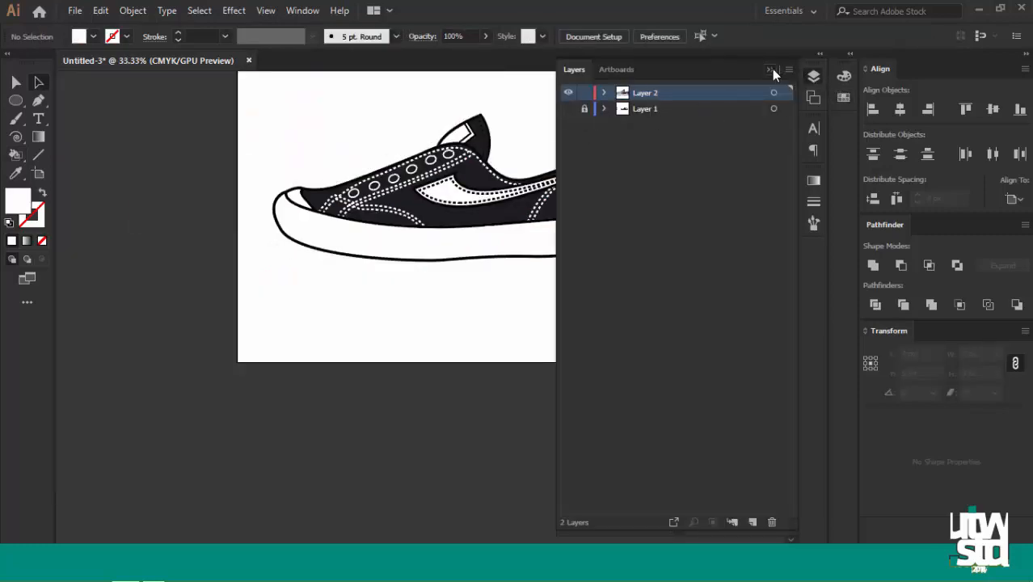
left_click(772, 70)
scroll(298, 257, "up", 2)
scroll(287, 230, "down", 1)
scroll(286, 230, "up", 4)
scroll(348, 198, "down", 2)
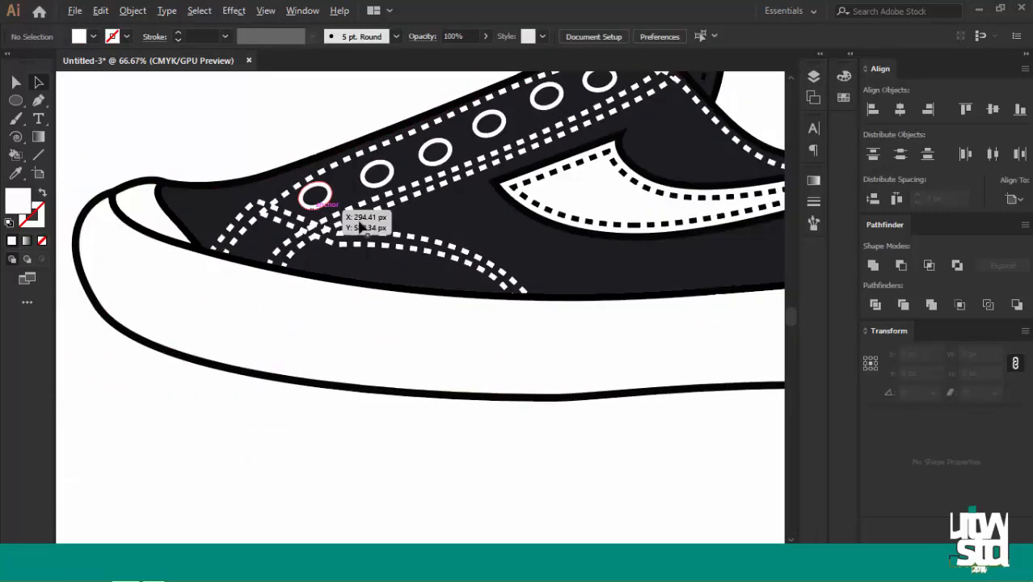
scroll(362, 227, "down", 2)
Select the shoe group at the heel and try a tool for removing the stripe corner that overhangs the outline
scroll(662, 210, "up", 5)
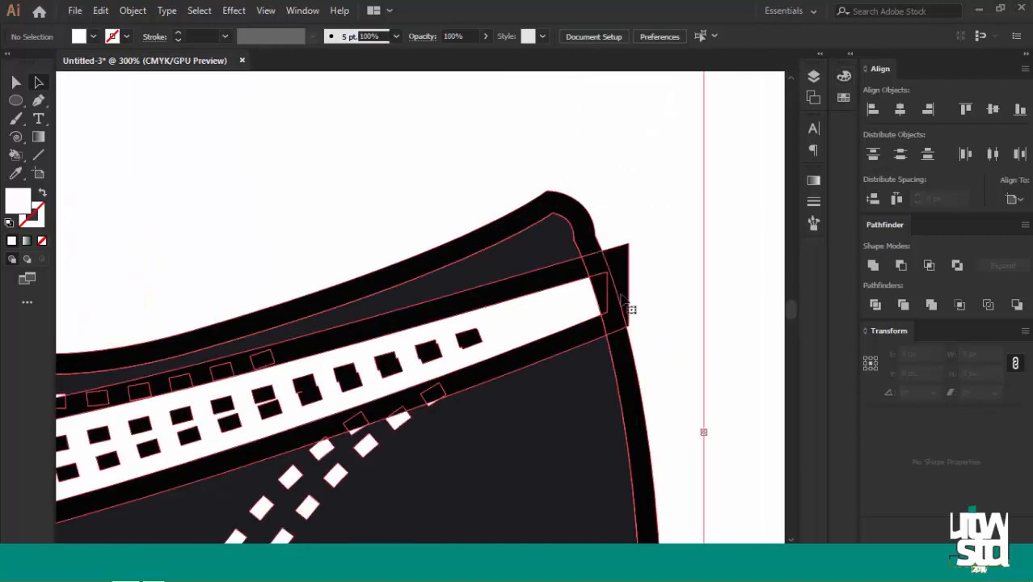
scroll(629, 309, "up", 3)
left_click(621, 299)
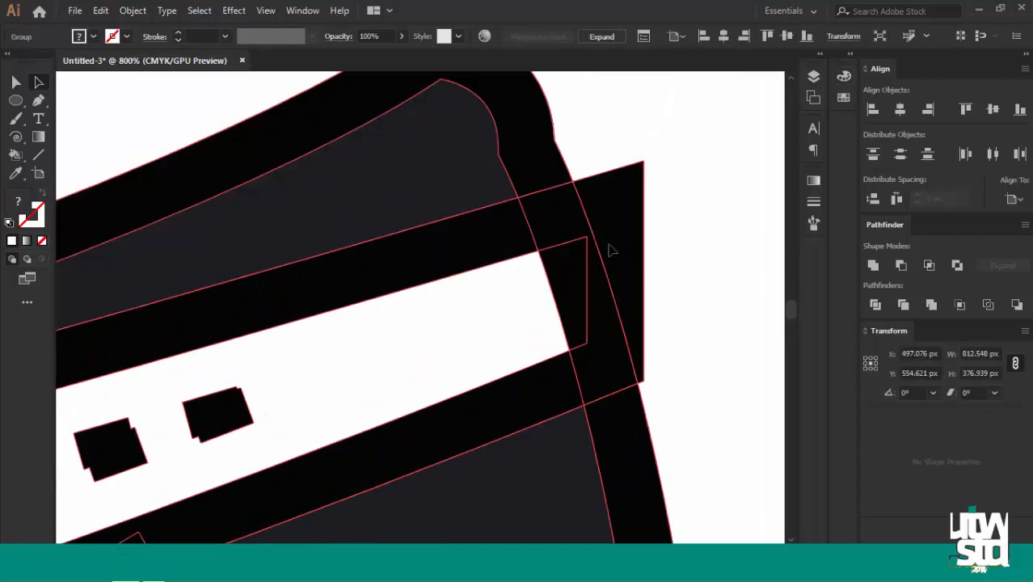
key("q")
scroll(630, 202, "down", 4)
key("a")
left_click(633, 166)
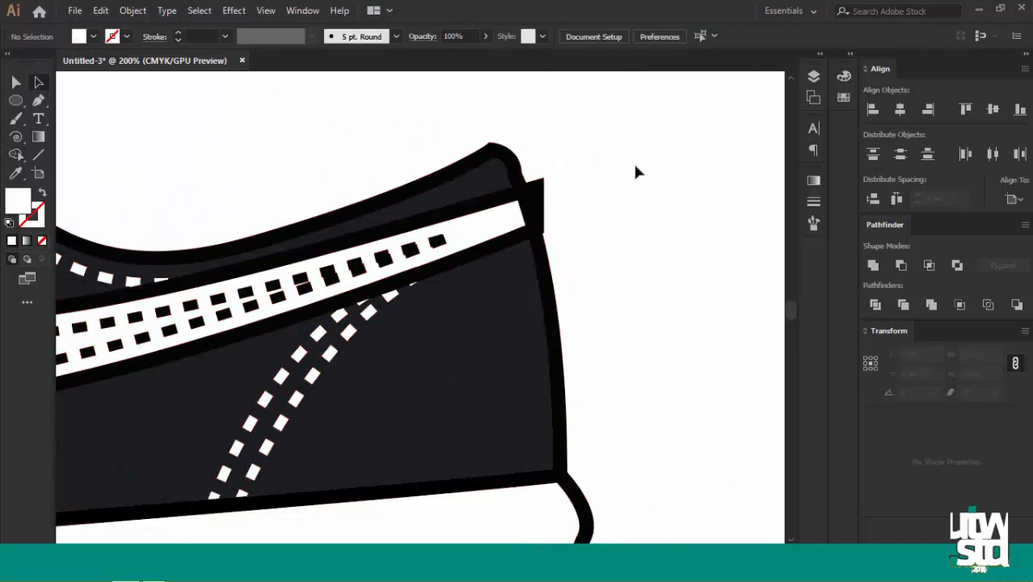
Ungroup the painted shoe artwork repeatedly and deselect it
left_click(545, 206, "ctrl")
scroll(544, 206, "down", 3)
right_click(531, 212)
left_click(586, 332)
right_click(559, 216)
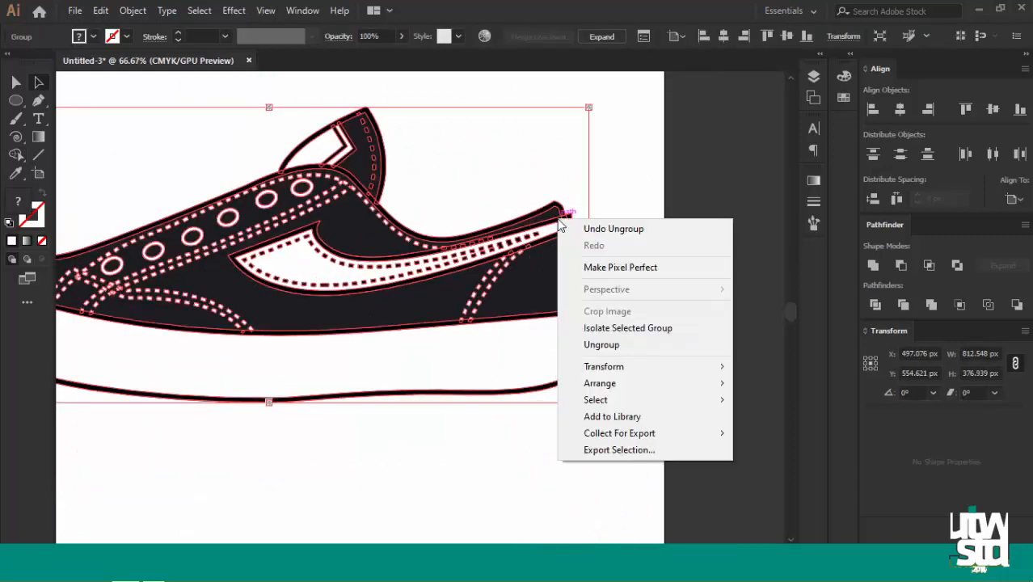
left_click(586, 344)
right_click(506, 210)
left_click(632, 179)
Try to trim the stripe end protruding past the heel with the Shape Builder tool
scroll(602, 209, "up", 3)
left_click_drag(560, 197, 424, 310)
scroll(500, 279, "up", 2)
key("shift+m")
key("a")
left_click(577, 199)
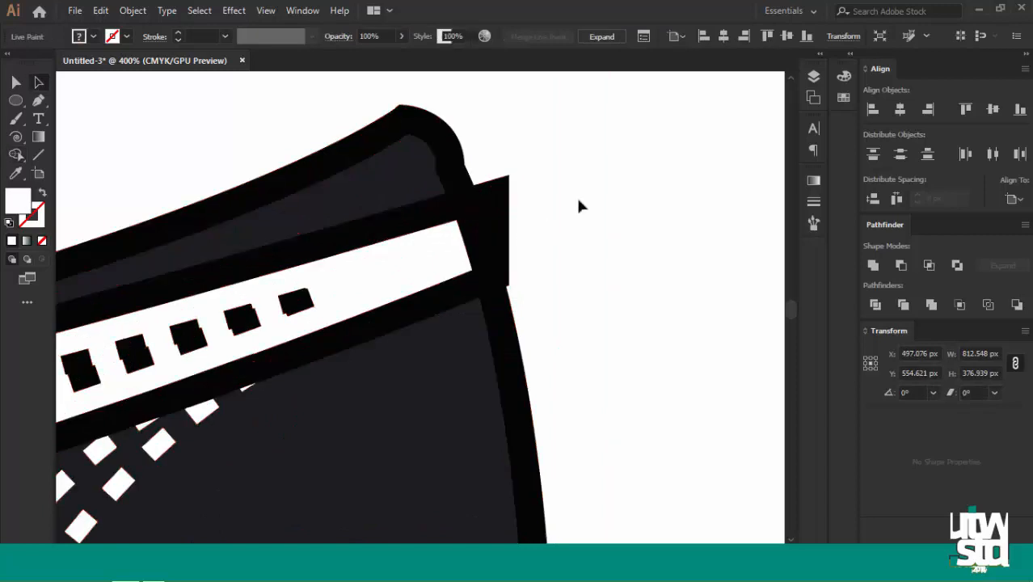
Select the whole Live Paint shoe artwork and expand it into regular paths
scroll(582, 225, "down", 3)
left_click(815, 74)
left_click(814, 74)
scroll(502, 286, "down", 3)
left_click(455, 301)
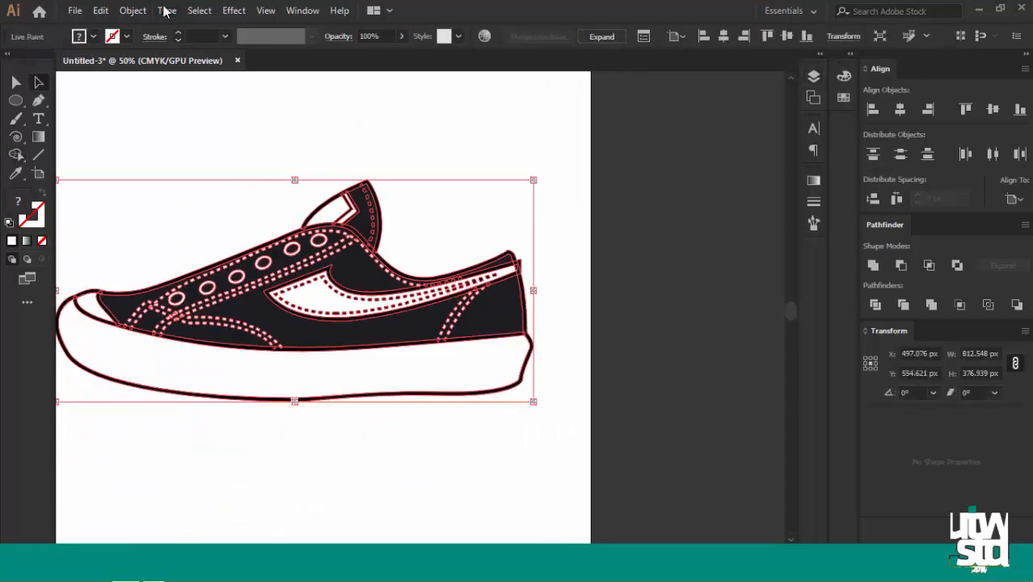
left_click(132, 10)
mouse_move(191, 135)
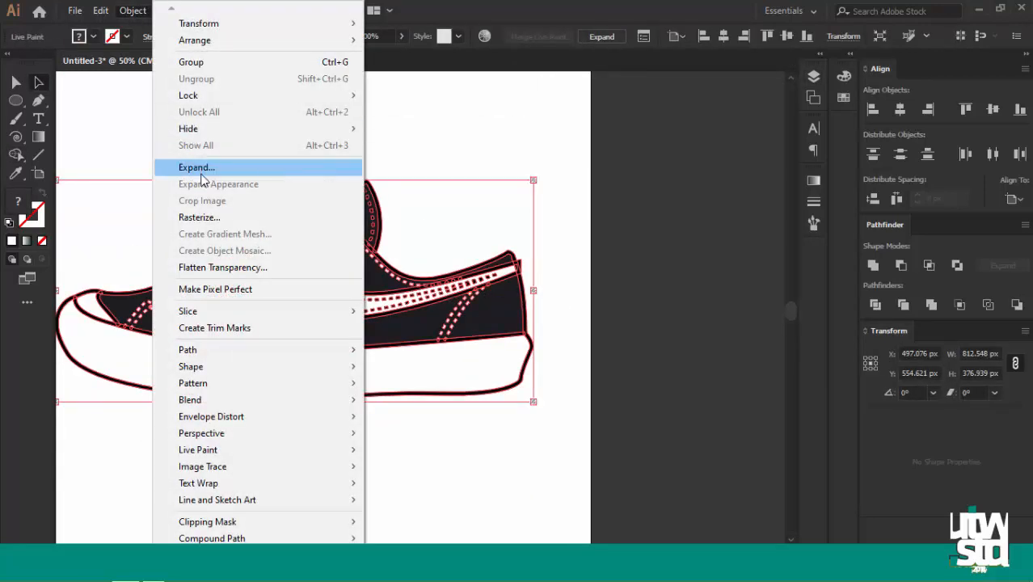
left_click(196, 167)
left_click(488, 365)
left_click(129, 11)
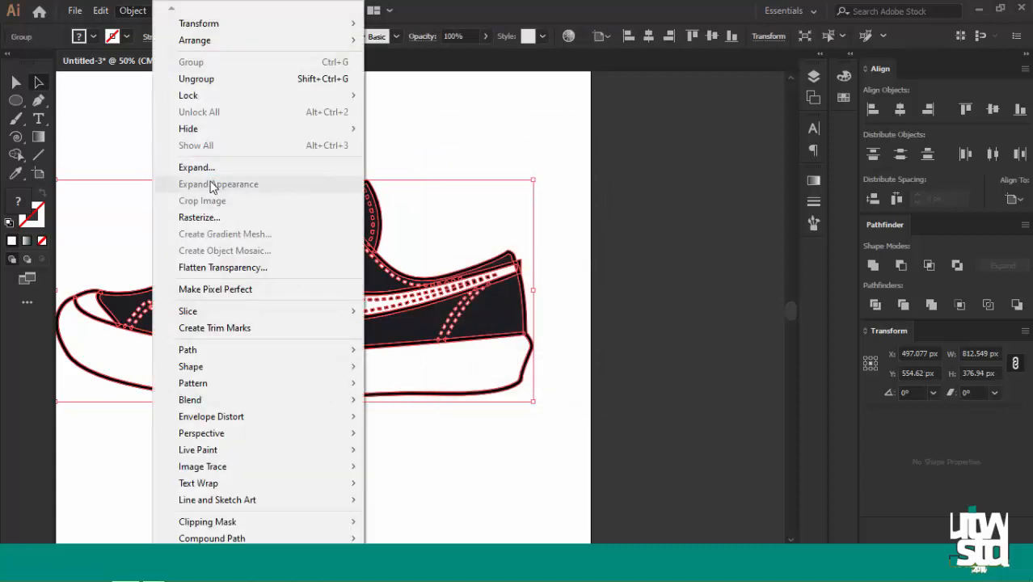
left_click(211, 168)
Ungroup the expanded shoe artwork repeatedly until its pieces are separate, and deselect it
right_click(328, 238)
left_click(380, 365)
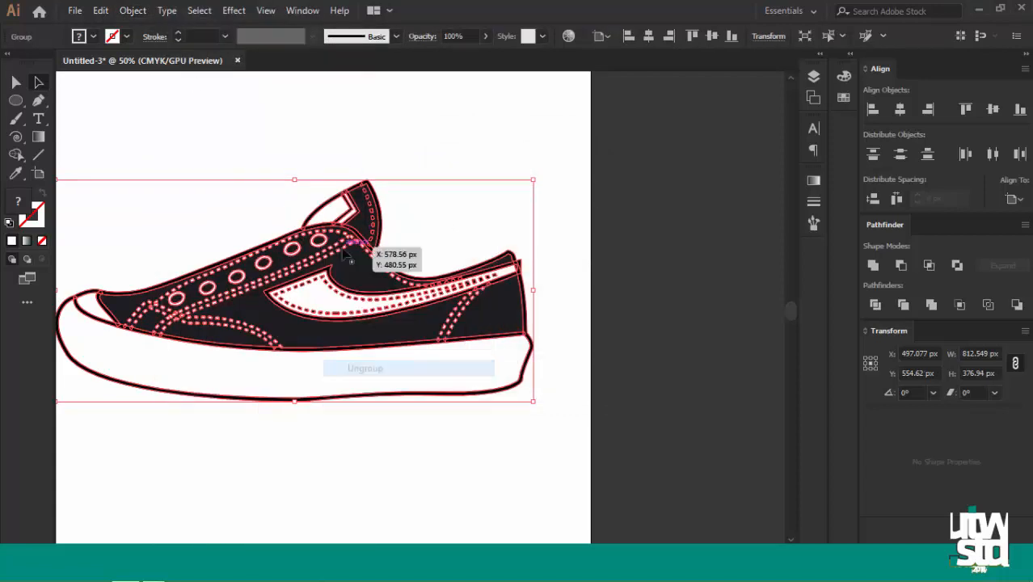
right_click(359, 245)
left_click(381, 373)
right_click(336, 224)
left_click(550, 287)
Delete the leftover stripe corner piece that protrudes past the heel outline
scroll(549, 287, "up", 4)
left_click_drag(454, 162, 368, 255)
key("shift+m")
key("c")
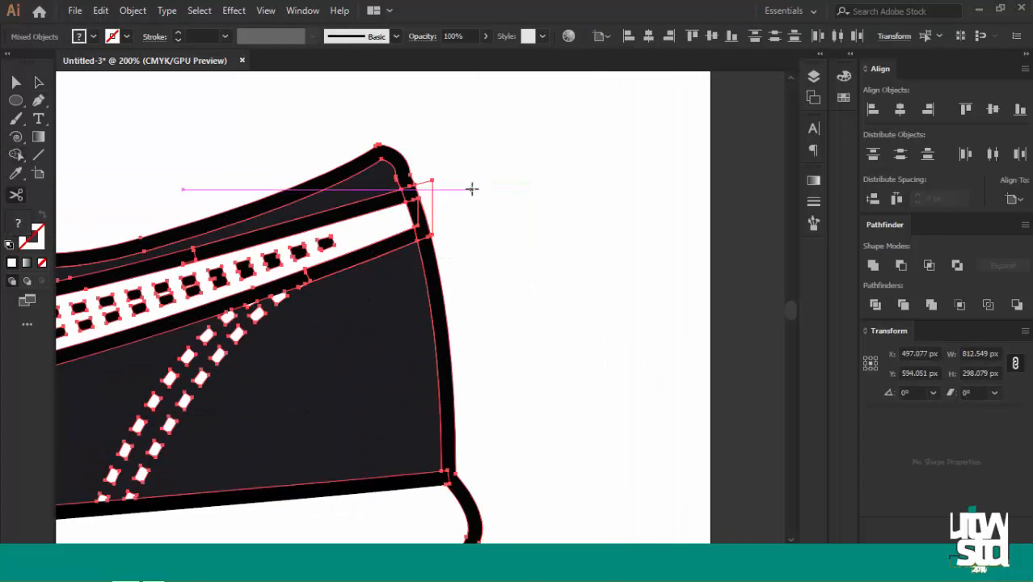
key("a")
left_click(441, 191)
left_click(428, 193)
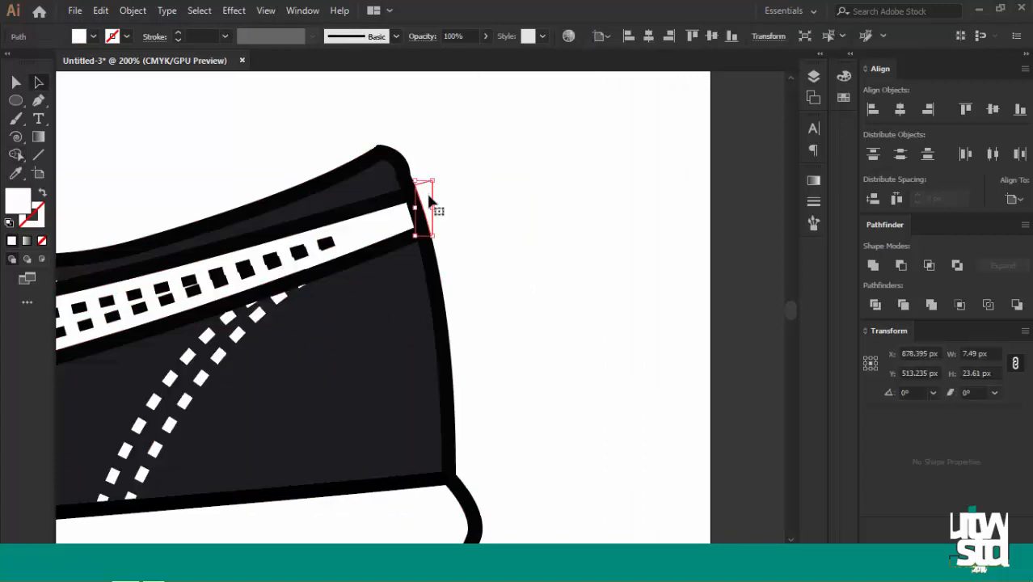
key("Delete")
Move the red and brown color circles from the unlocked Layer 1 to Layer 2, leaving Layer 1 hidden
scroll(428, 200, "down", 7)
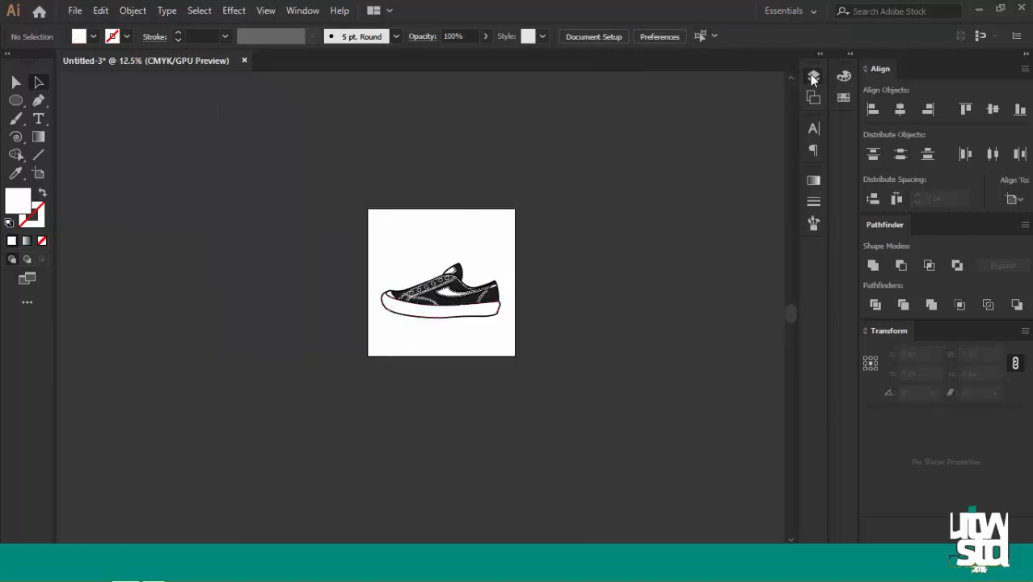
left_click(814, 77)
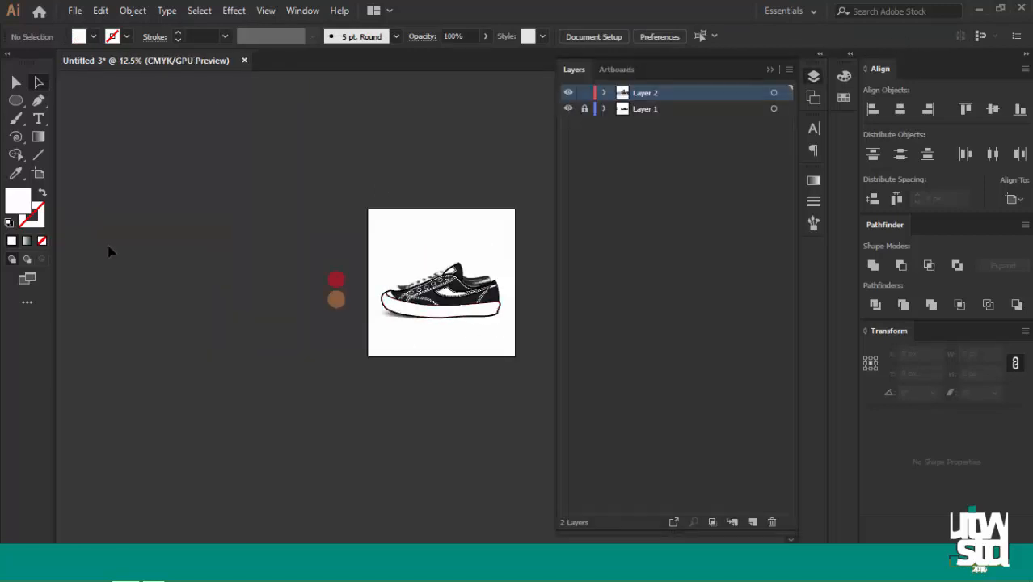
left_click(584, 109)
left_click_drag(295, 250, 348, 316)
key("Delete")
left_click(689, 92)
key("ctrl+z")
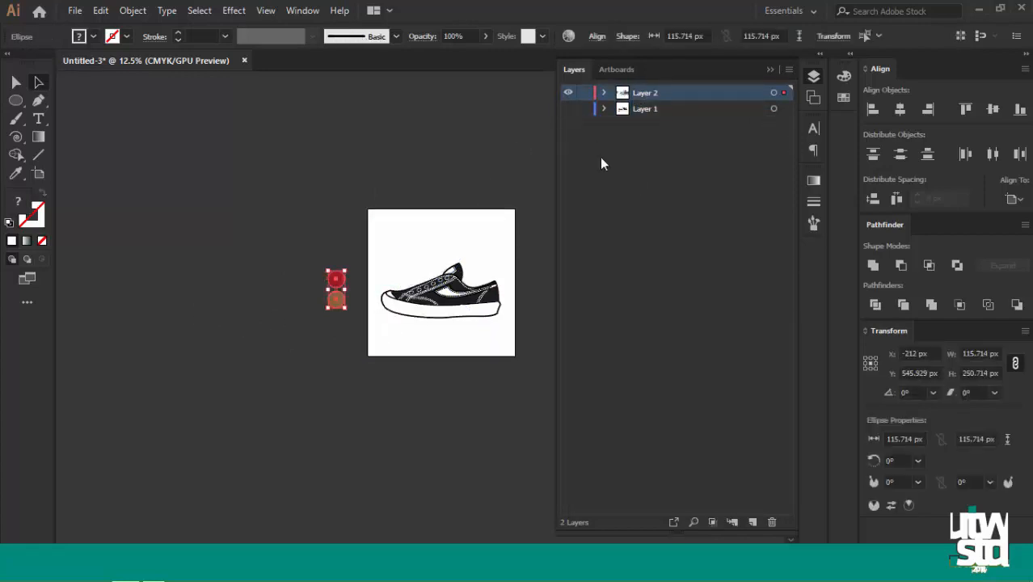
Examine the dark upper's compound path and its stitching from the toe to the ankle
scroll(455, 332, "up", 2)
left_click(456, 332)
scroll(447, 269, "up", 5)
left_click(360, 277)
scroll(386, 291, "down", 4)
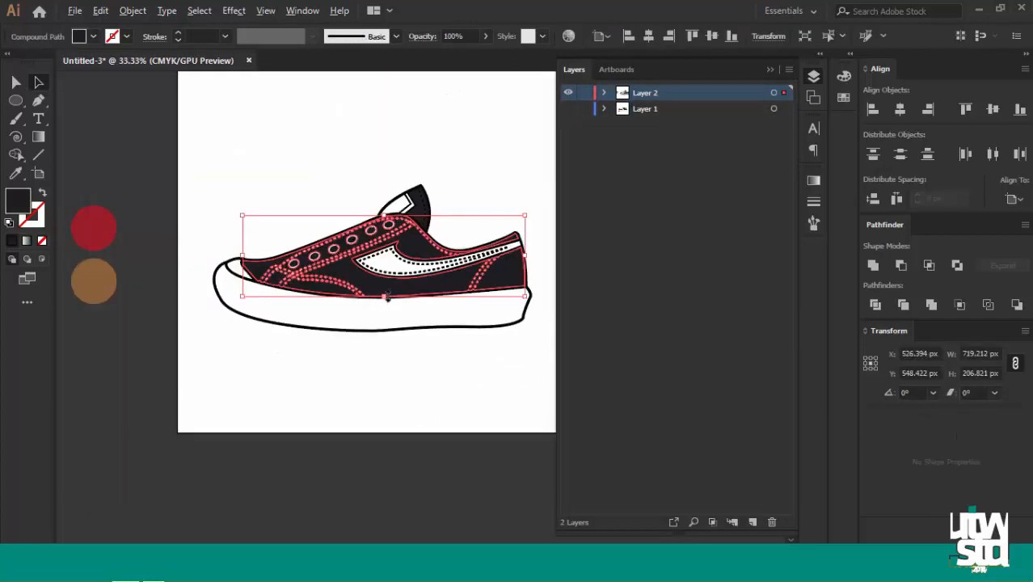
scroll(353, 291, "up", 3)
scroll(202, 242, "down", 3)
scroll(212, 224, "up", 3)
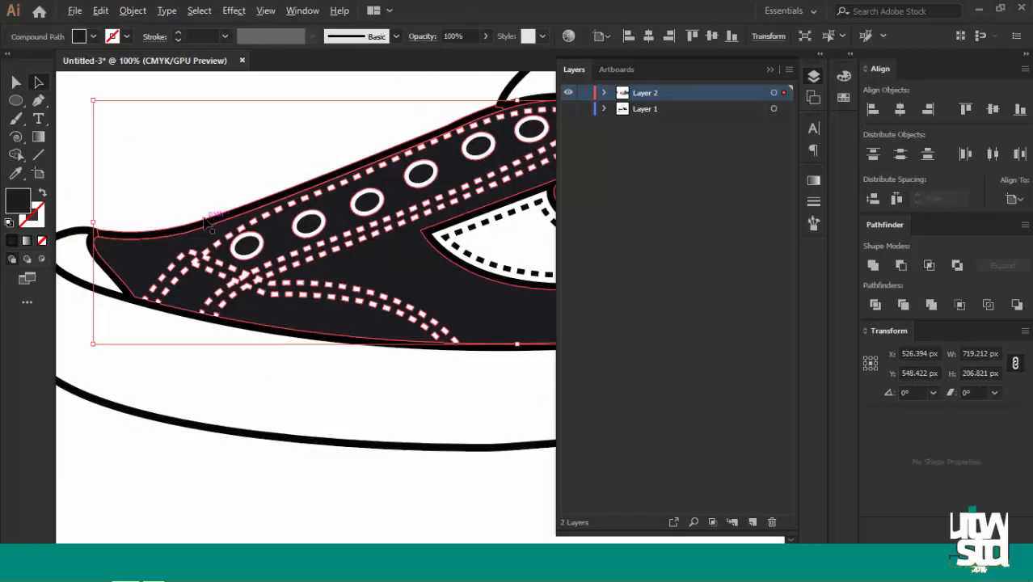
scroll(235, 243, "down", 3)
scroll(396, 182, "up", 3)
scroll(410, 166, "down", 1)
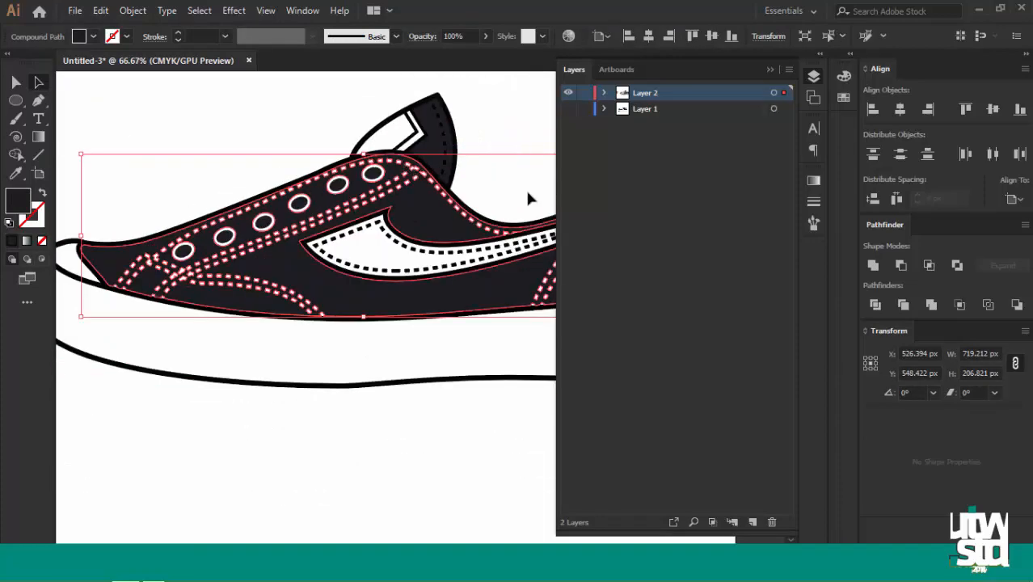
left_click(524, 188)
Select all the black stitch dashes on the tongue and color them white by sampling the white artwork
scroll(469, 156, "up", 2)
left_click(428, 154)
scroll(424, 162, "up", 2)
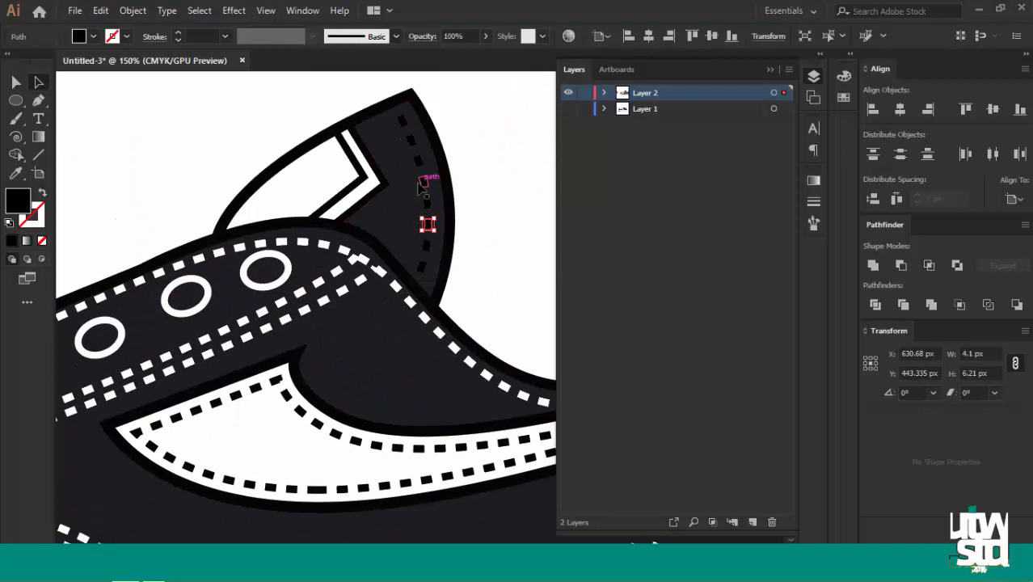
scroll(402, 123, "up", 1)
left_click(403, 125, "shift")
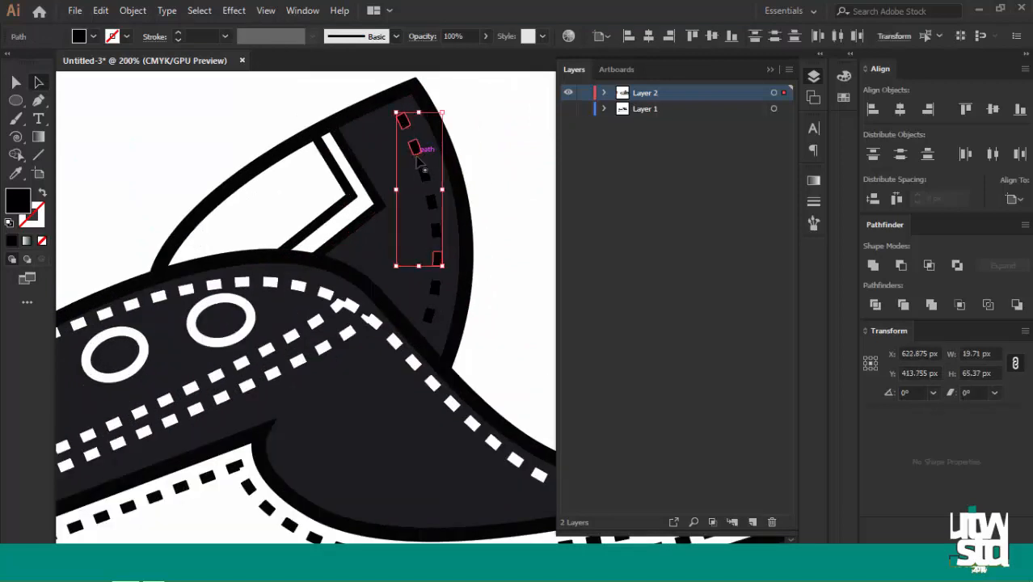
left_click(435, 288, "shift")
scroll(432, 317, "up", 3)
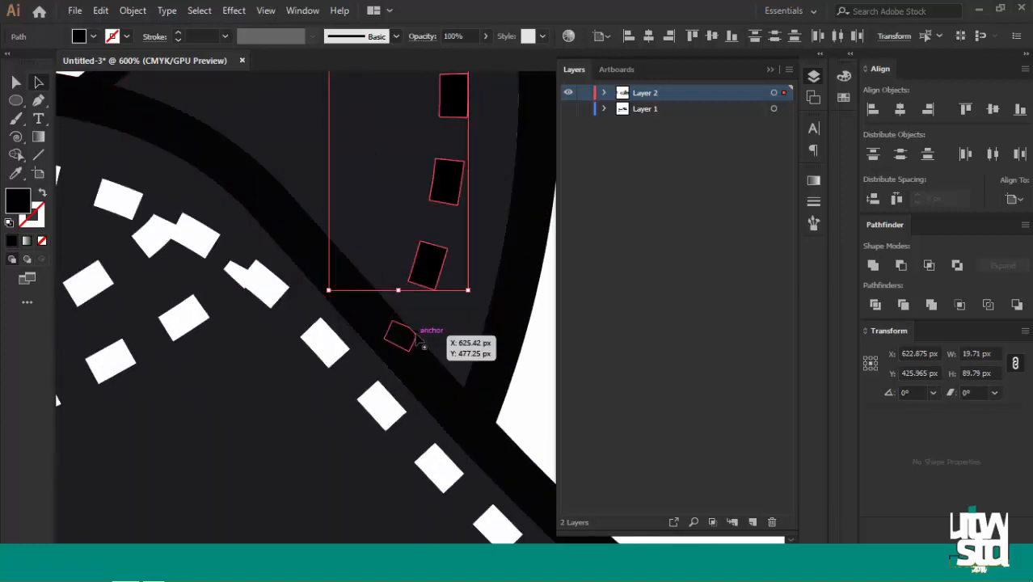
scroll(417, 338, "up", 3)
left_click(408, 346, "shift")
scroll(449, 382, "down", 5)
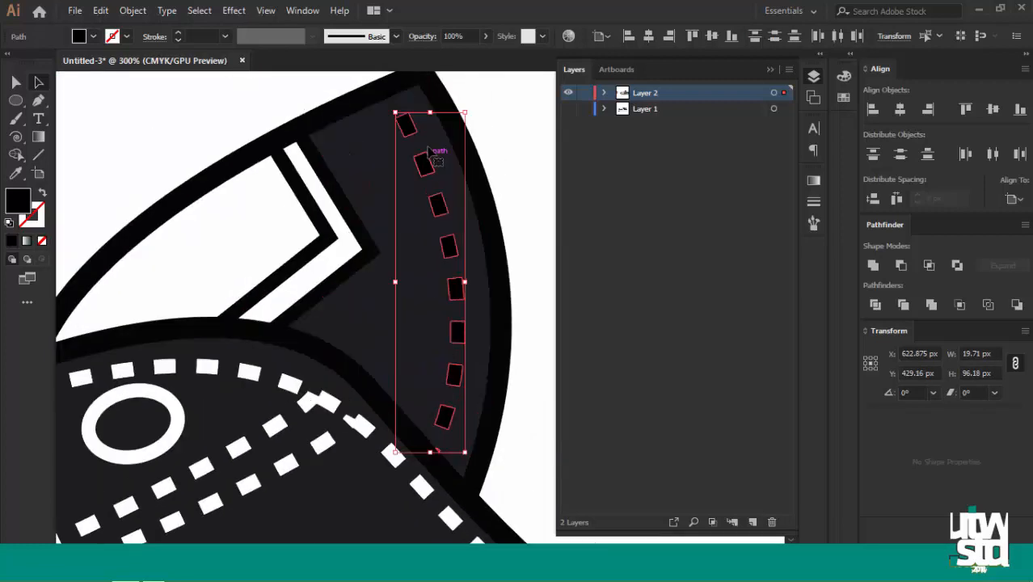
scroll(394, 109, "up", 4)
scroll(368, 178, "down", 2)
left_click(365, 170, "shift")
scroll(365, 170, "down", 4)
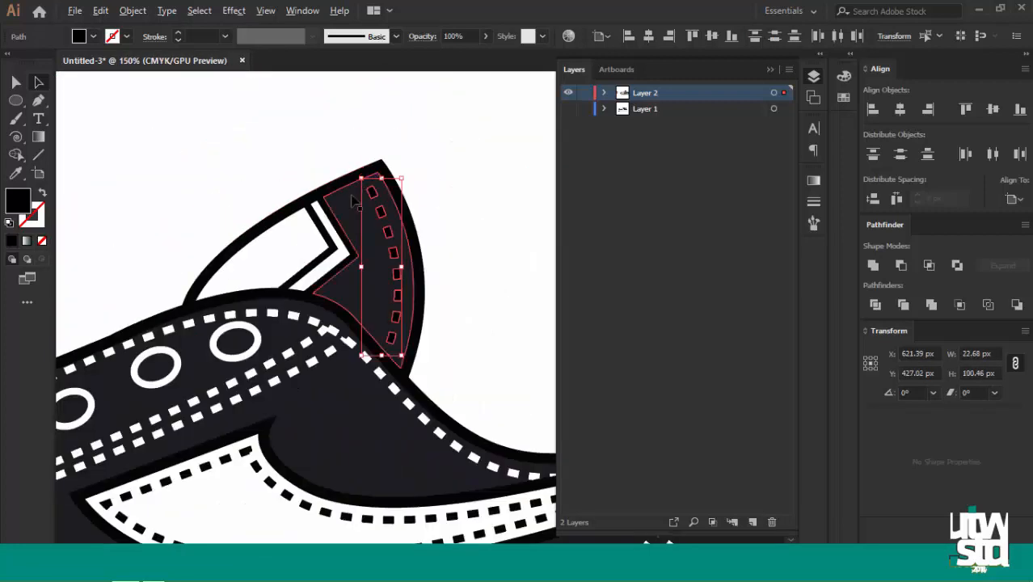
scroll(324, 280, "down", 3)
left_click(219, 417)
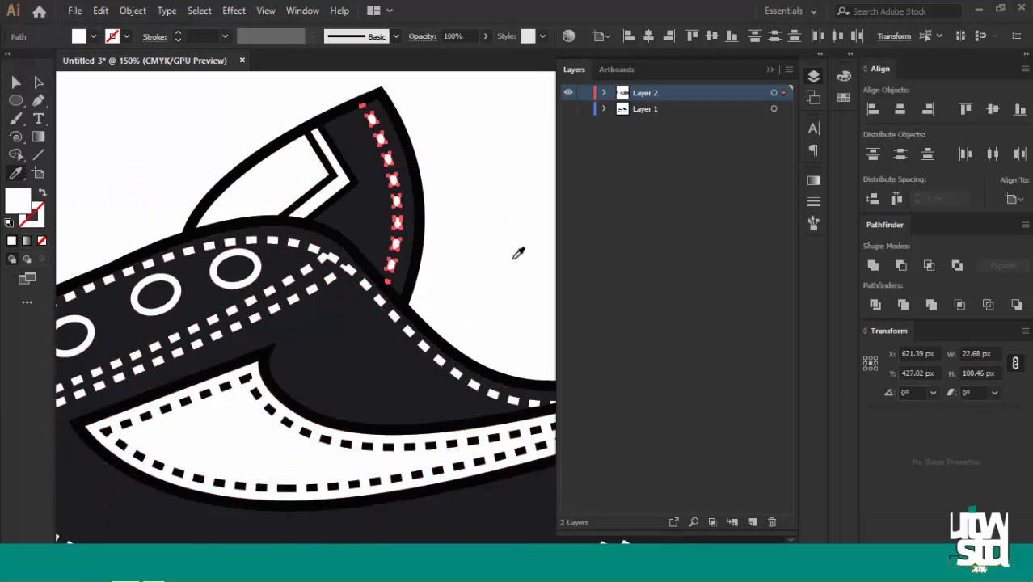
Group the white tongue stitches and deselect them
key("a")
key("ctrl+g")
left_click(434, 162)
Select the dark shoe upper and apply Pathfinder Unite to it
scroll(376, 167, "down", 2)
scroll(327, 303, "up", 1)
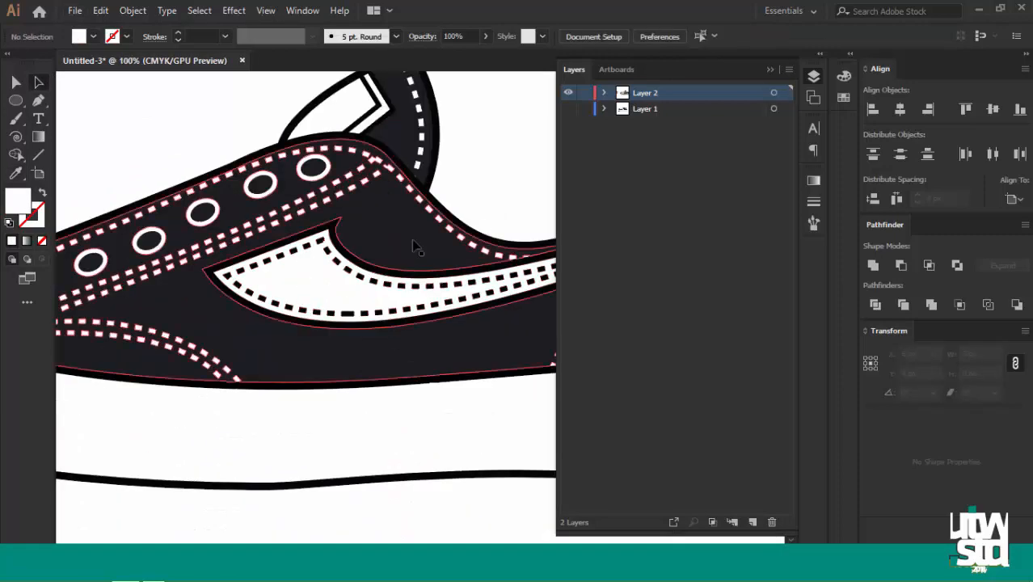
scroll(380, 250, "down", 2)
scroll(340, 217, "up", 2)
scroll(387, 193, "down", 2)
left_click(339, 257, "ctrl")
left_click(321, 273, "ctrl")
scroll(321, 273, "up", 1)
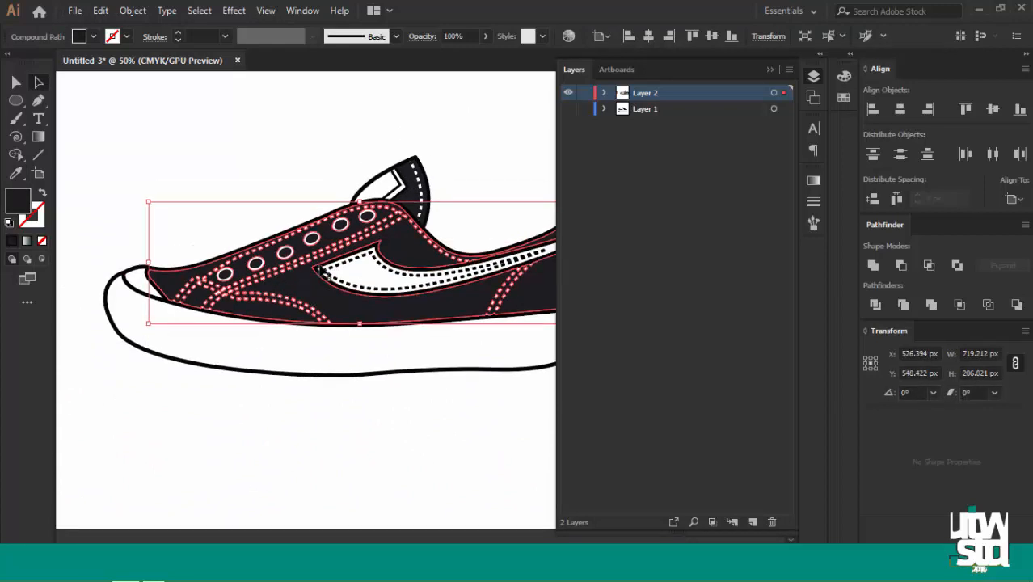
left_click(872, 268)
Fill the shoe upper with red sampled from the red circle beside the artboard, and deselect it
scroll(387, 215, "down", 3)
scroll(153, 254, "up", 2)
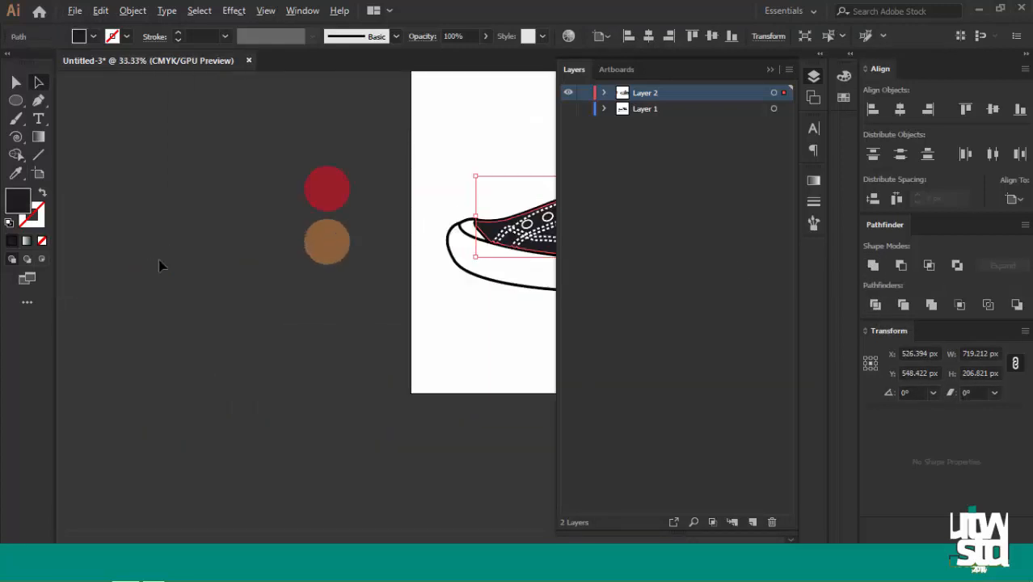
scroll(351, 246, "right", 2)
key("i")
left_click(265, 194)
scroll(436, 282, "down", 3)
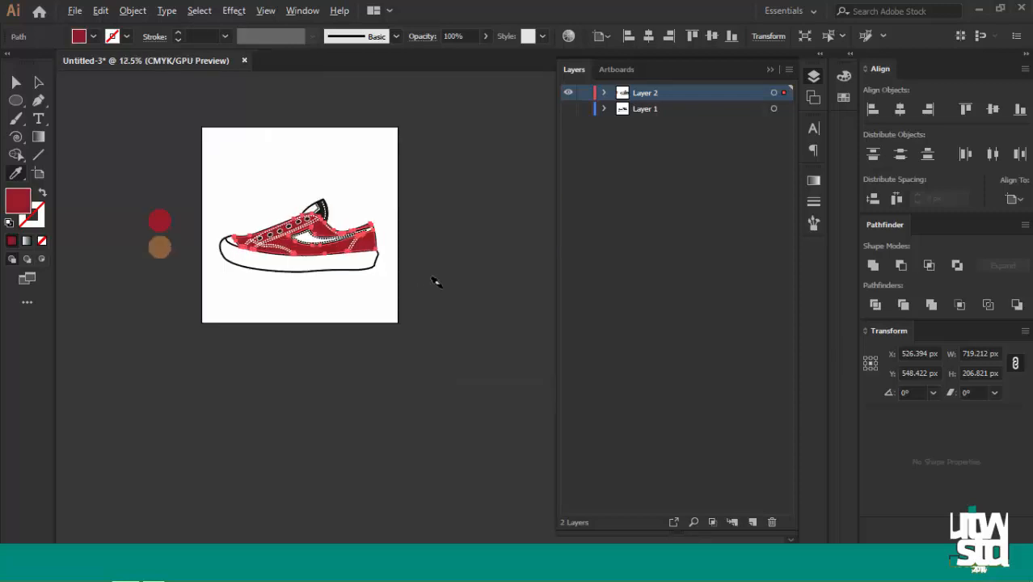
scroll(437, 282, "up", 2)
key("a")
left_click(240, 330, "ctrl")
Fill the white tongue pieces and the side stripe with brown sampled from the brown circle
key("ctrl+minus")
key("ctrl+minus")
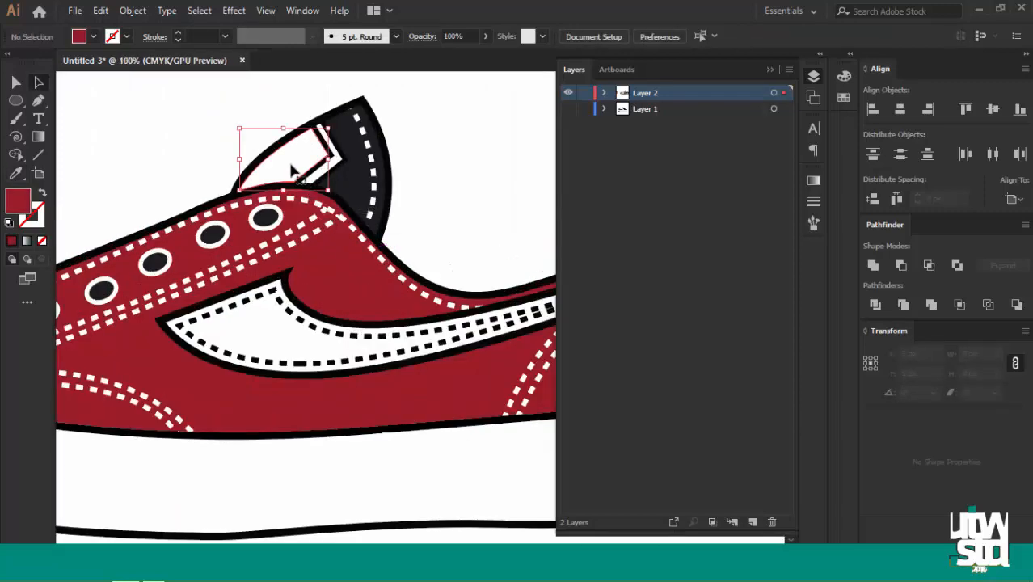
scroll(293, 170, "up", 2)
left_click(353, 175, "shift")
scroll(355, 174, "down", 2)
scroll(355, 314, "up", 1)
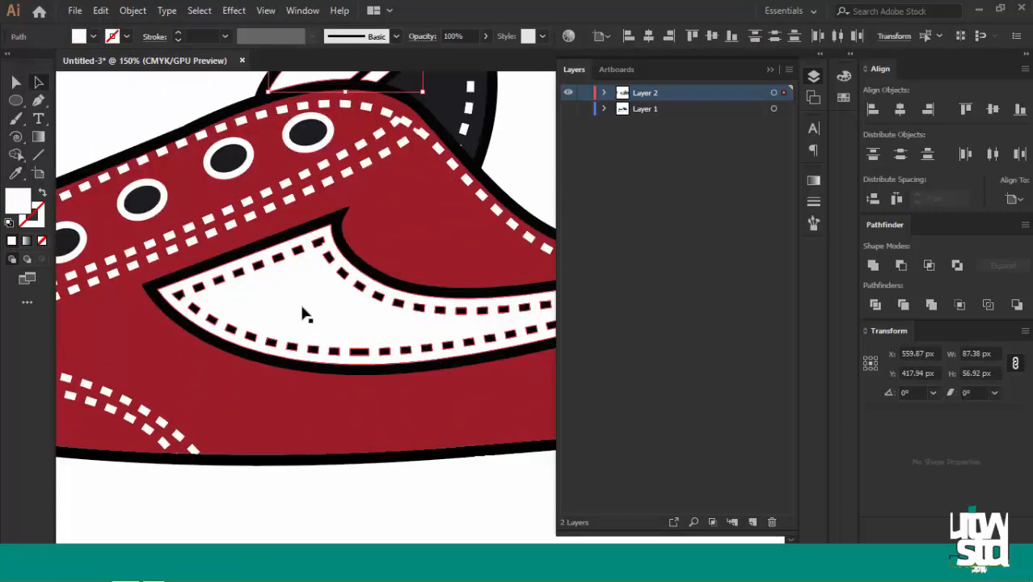
left_click(302, 314, "shift")
scroll(324, 270, "down", 4)
key("i")
scroll(146, 245, "up", 2)
left_click(140, 265)
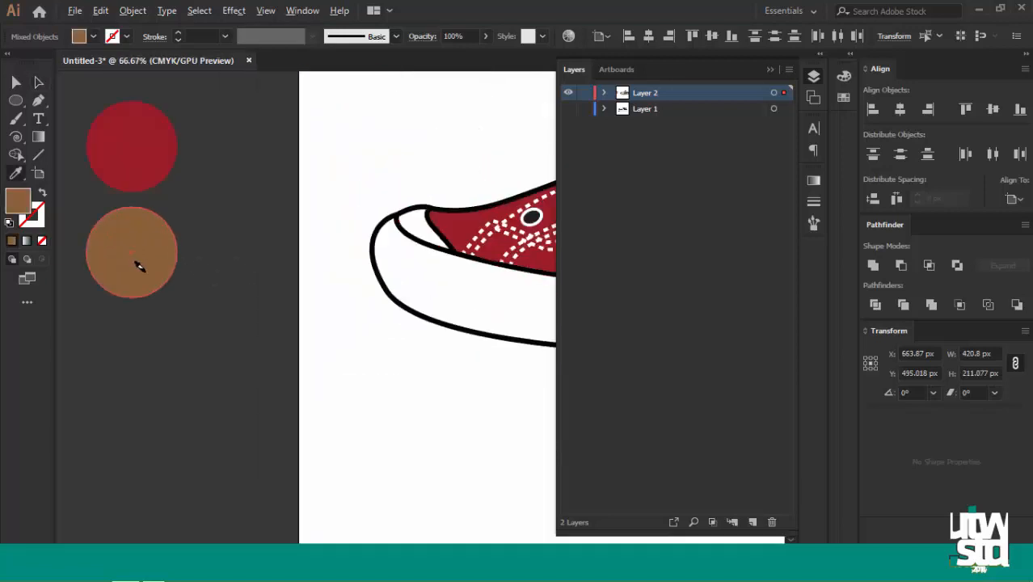
scroll(143, 267, "down", 2)
key("a")
left_click(362, 350)
Fill the dark tongue section and the six eyelet centers with the upper's red, and hide the layer list
scroll(453, 244, "up", 5)
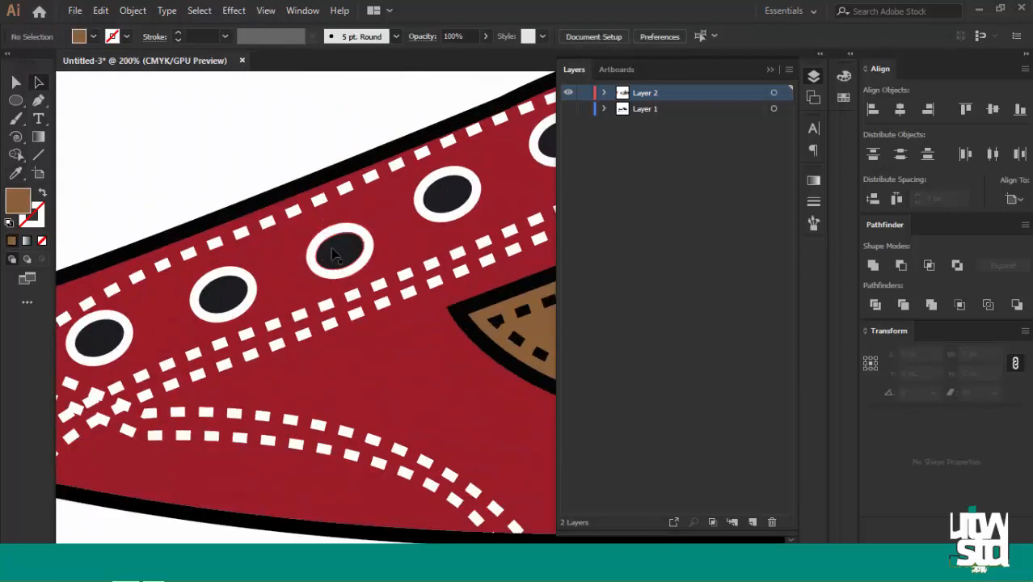
left_click(827, 36)
scroll(329, 244, "down", 3)
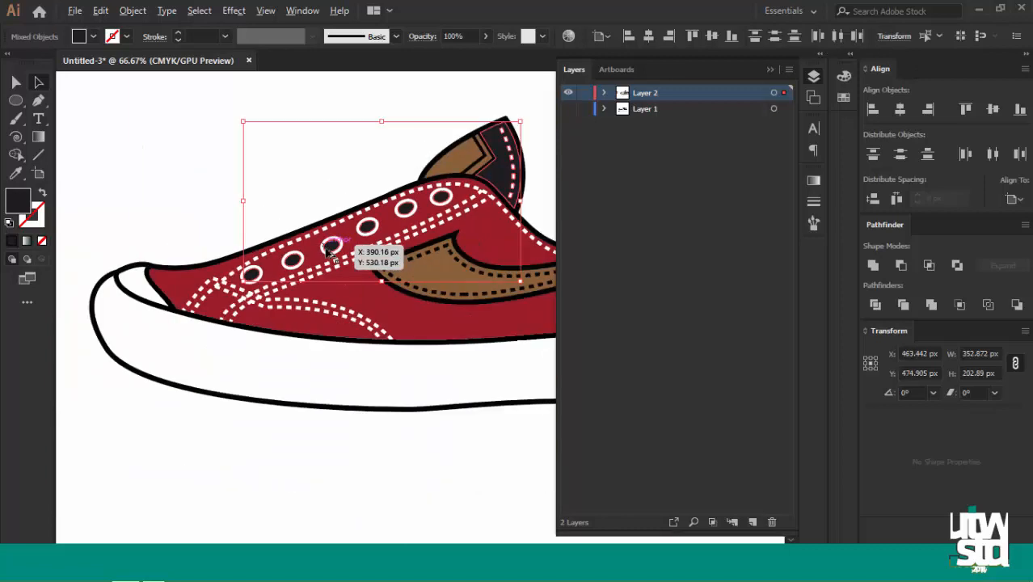
key("i")
left_click(493, 235)
key("a")
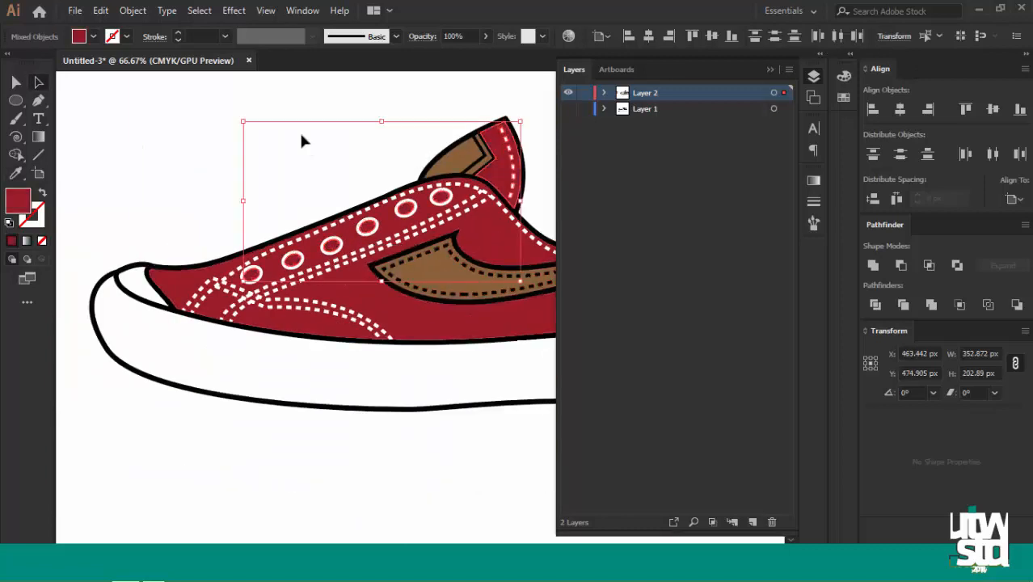
left_click(300, 135)
scroll(326, 224, "down", 2)
key("F7")
scroll(395, 308, "up", 2)
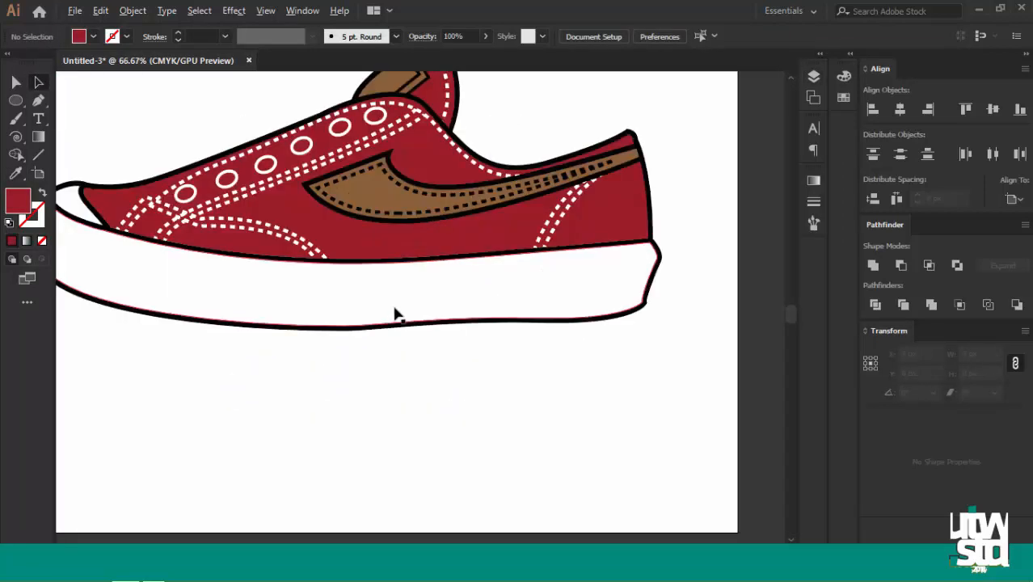
scroll(463, 399, "down", 2)
scroll(317, 299, "up", 4)
scroll(316, 295, "up", 1)
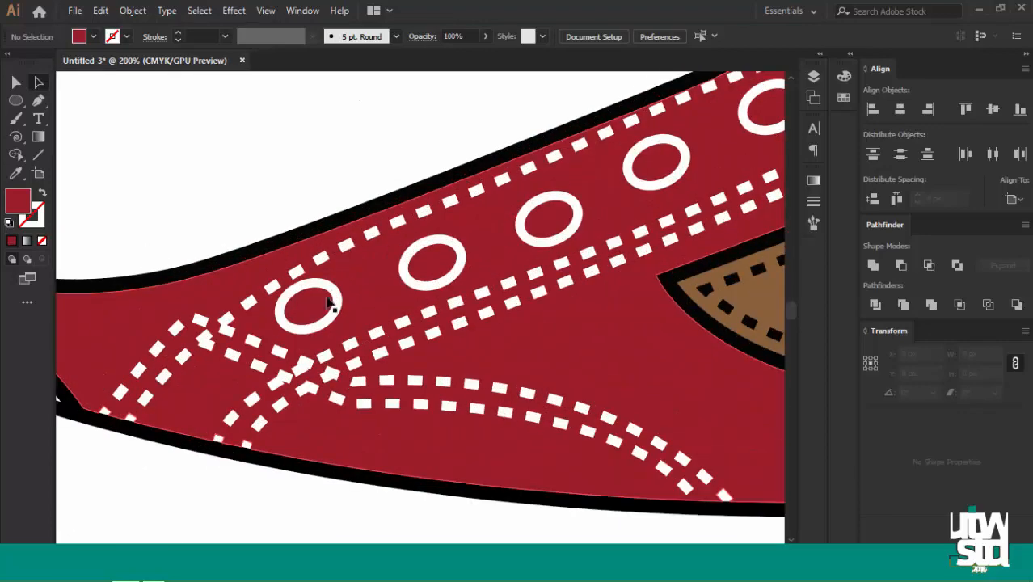
left_click(324, 308)
left_click(447, 271, "shift")
left_click(537, 228, "shift")
scroll(665, 167, "down", 1)
left_click_drag(665, 167, 452, 240)
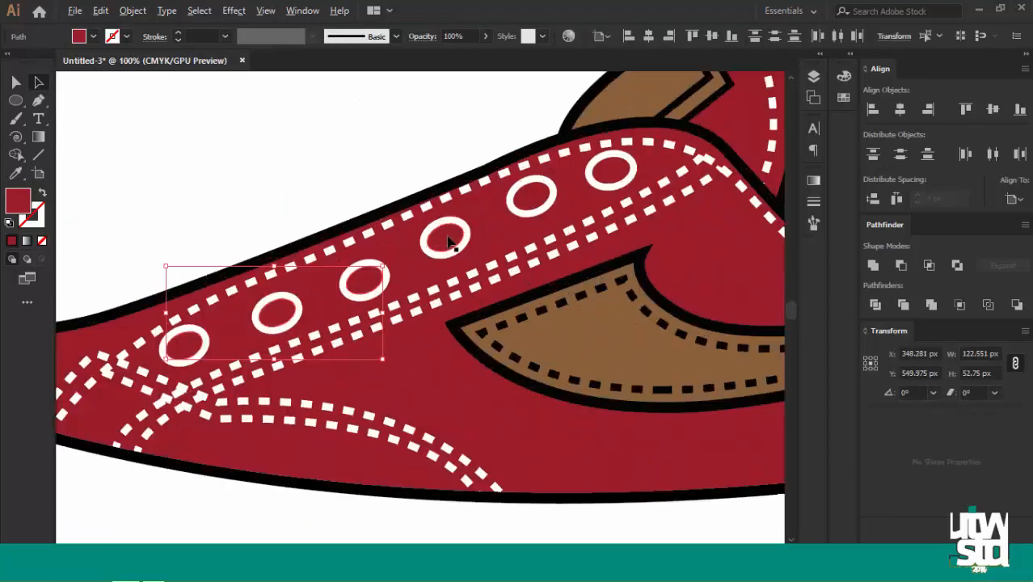
scroll(452, 236, "up", 1)
left_click(451, 240, "shift")
left_click(548, 198, "shift")
left_click(666, 163, "shift")
key("ctrl+shift+a")
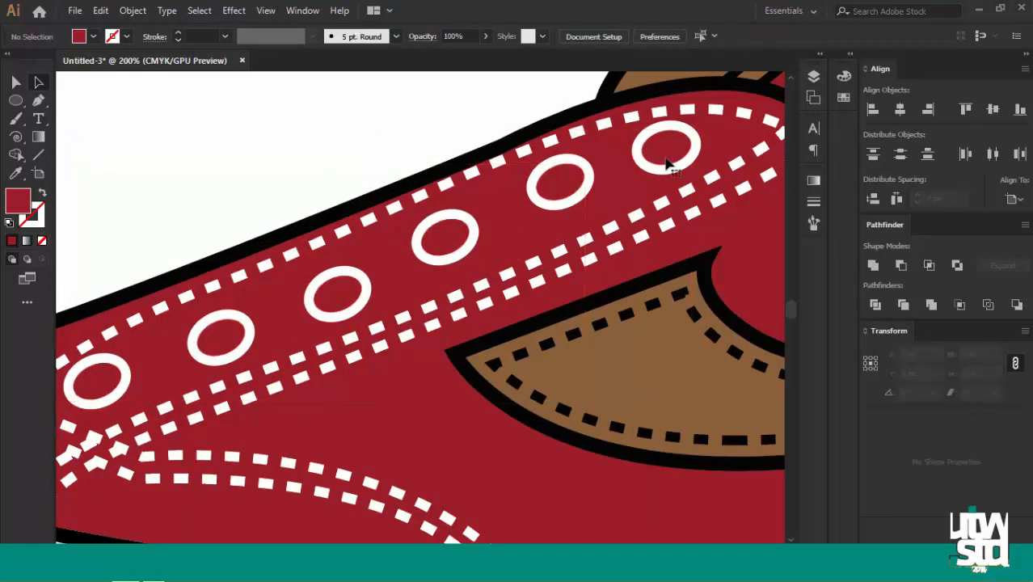
Try a Pathfinder operation on the six white eyelet rings, and undo it
scroll(666, 163, "down", 2)
scroll(605, 194, "up", 2)
left_click(601, 172)
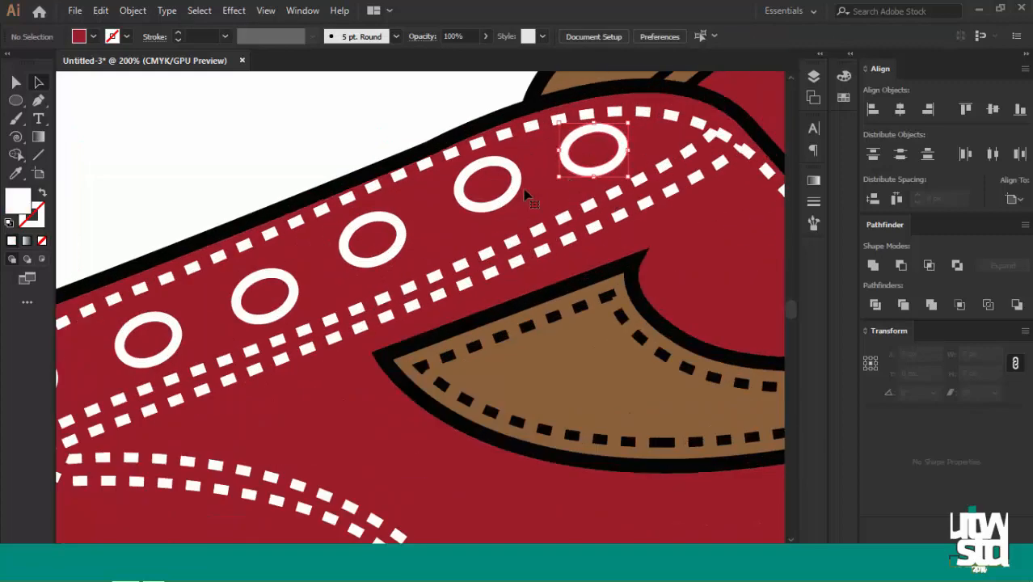
left_click(515, 196, "shift")
scroll(536, 186, "down", 1)
scroll(392, 259, "up", 1)
left_click(426, 223, "shift")
scroll(425, 222, "down", 1)
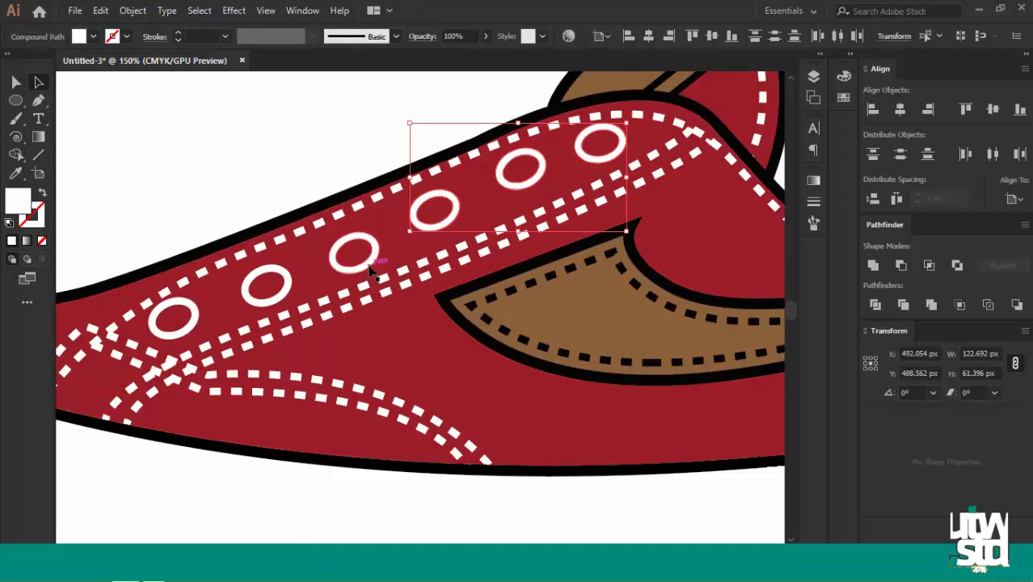
left_click(355, 269, "shift")
left_click(267, 304, "shift")
left_click(184, 331, "shift")
scroll(184, 332, "down", 3)
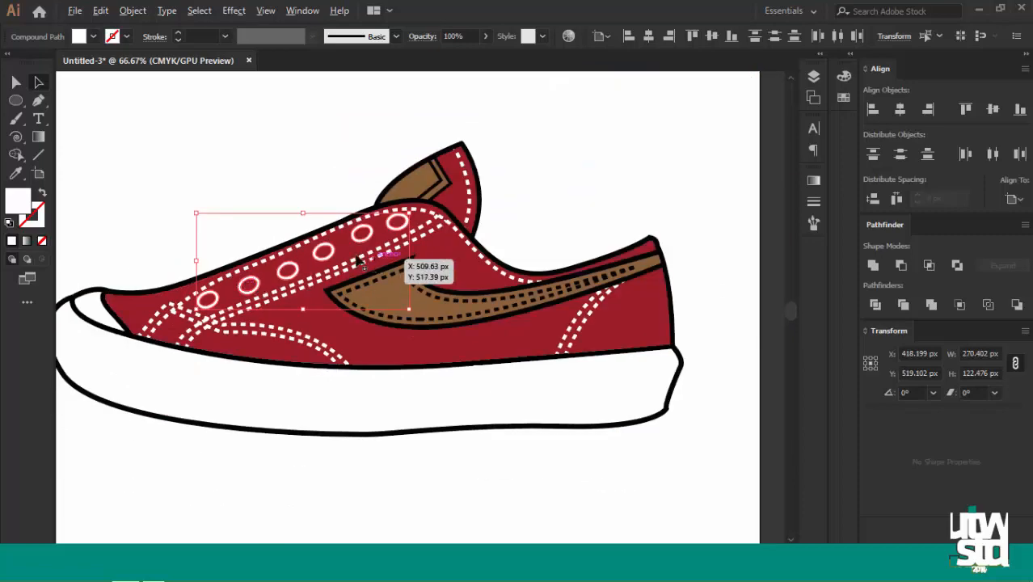
scroll(265, 238, "up", 2)
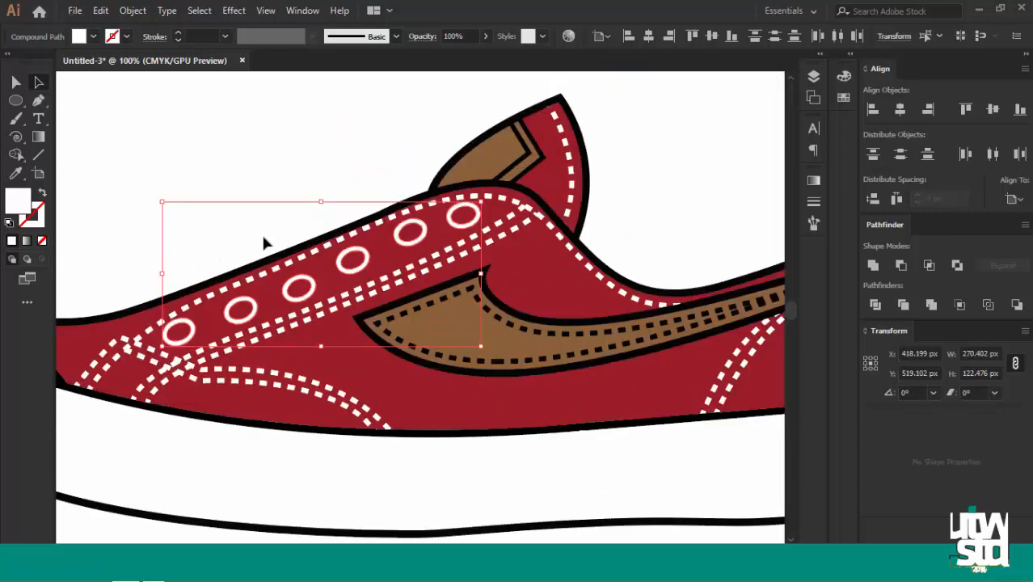
left_click(873, 306)
scroll(608, 167, "down", 3)
left_click(608, 167)
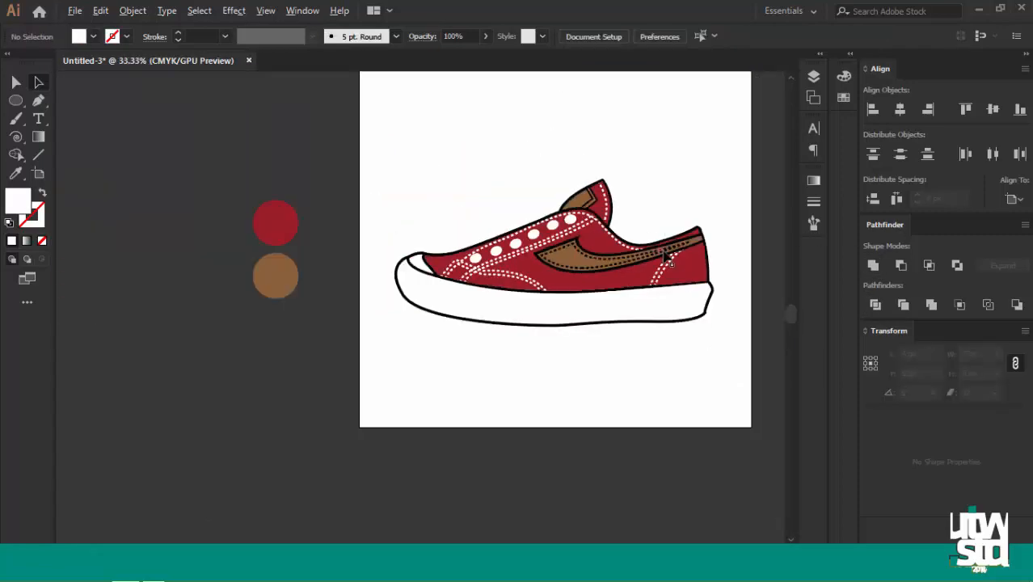
scroll(637, 201, "up", 1)
key("ctrl+z")
Try filling the eyelet group with brown sampled from the tongue piece, and undo it
left_click(637, 201)
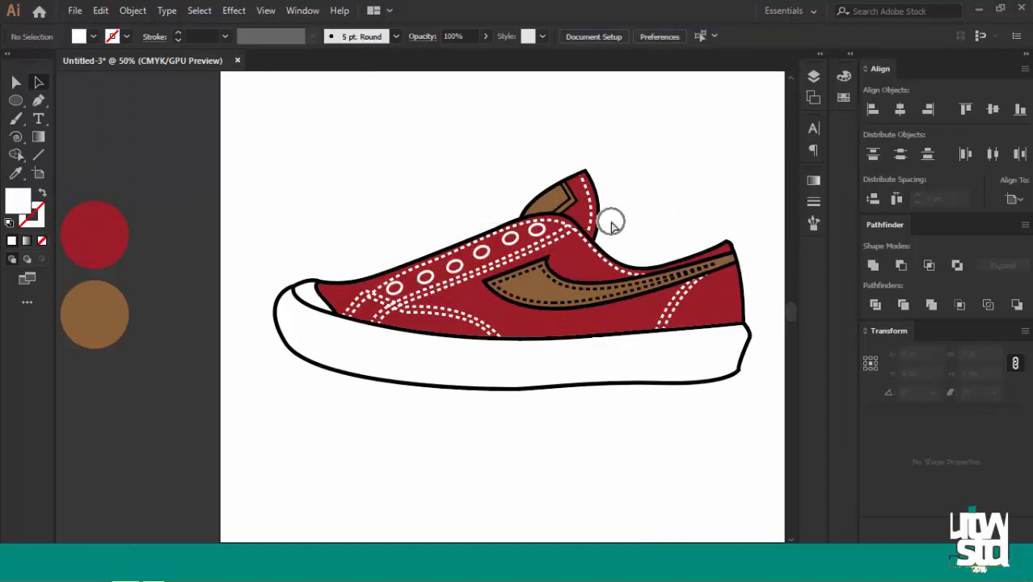
left_click(484, 240)
scroll(484, 237, "up", 2)
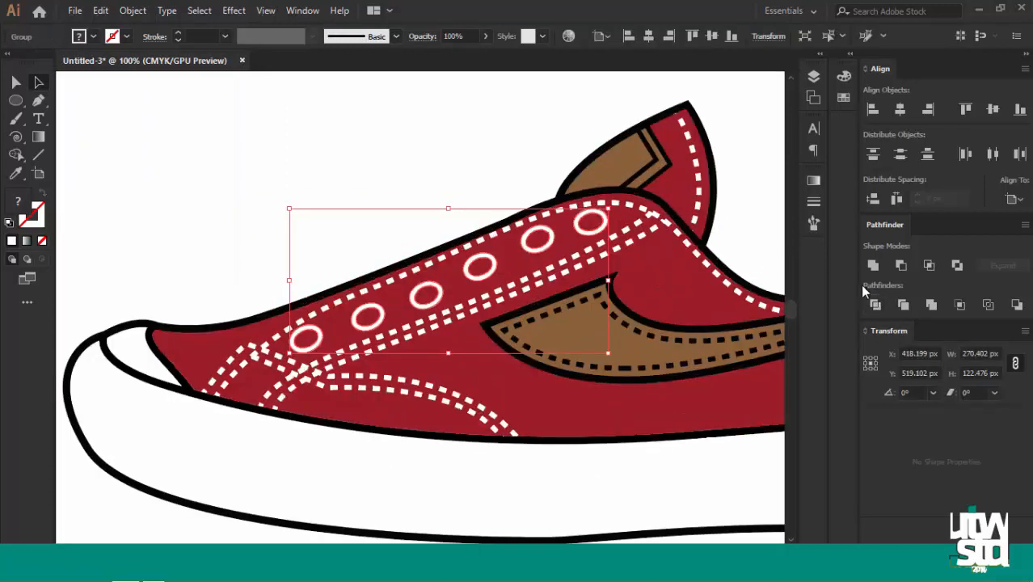
key("i")
left_click(627, 168)
key("a")
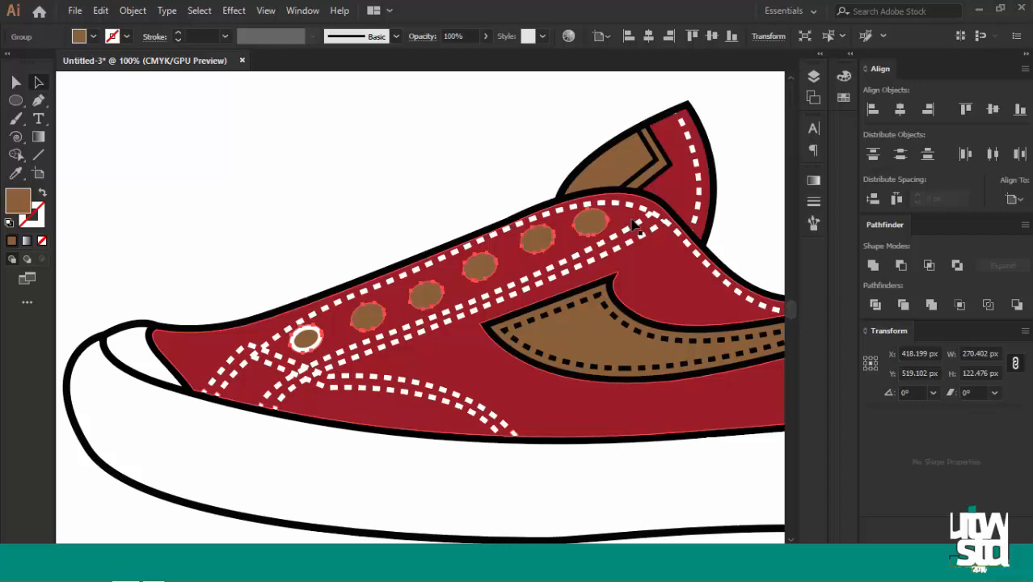
key("ctrl+shift+a")
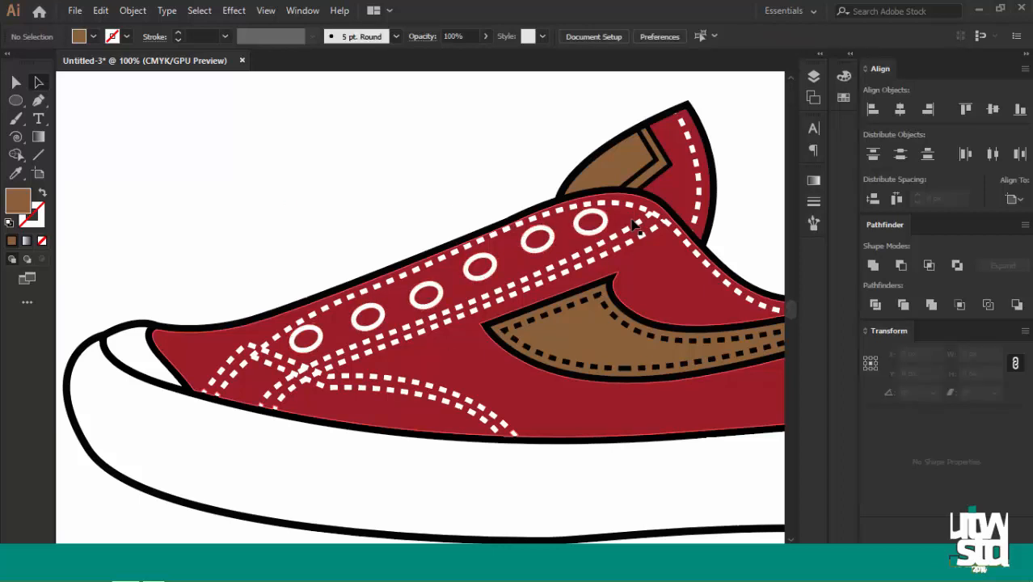
scroll(415, 228, "down", 2)
scroll(505, 370, "up", 1)
left_click(465, 374)
scroll(314, 408, "down", 1)
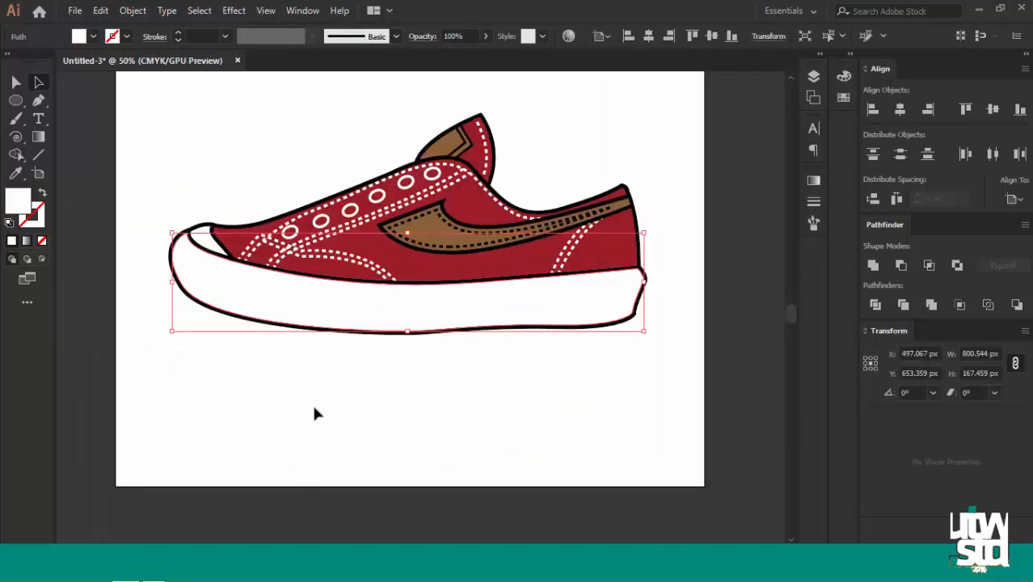
left_click(312, 404)
scroll(517, 340, "down", 2)
Select all of the shoe's black shapes, starting from the sole outline, combine them into one group and deselect it
scroll(576, 315, "up", 4)
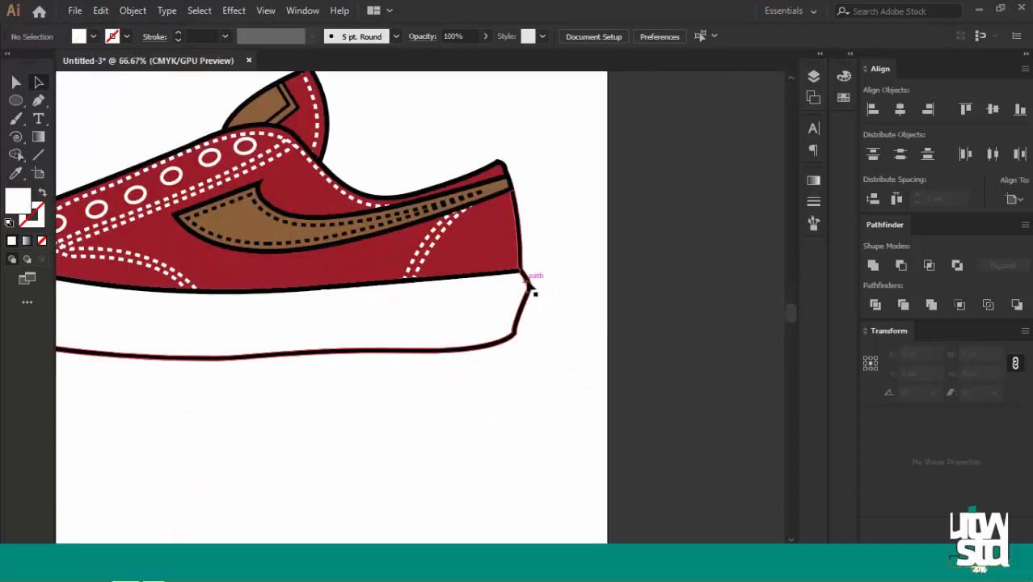
left_click(533, 286)
scroll(533, 287, "down", 3)
scroll(420, 280, "up", 1)
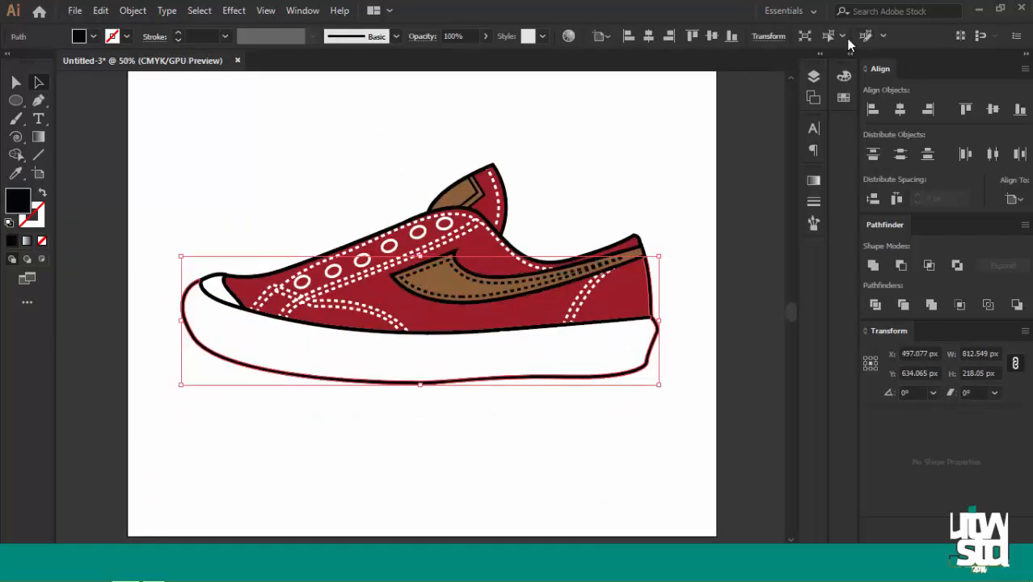
key("ctrl+a")
key("ctrl+g")
left_click(566, 206)
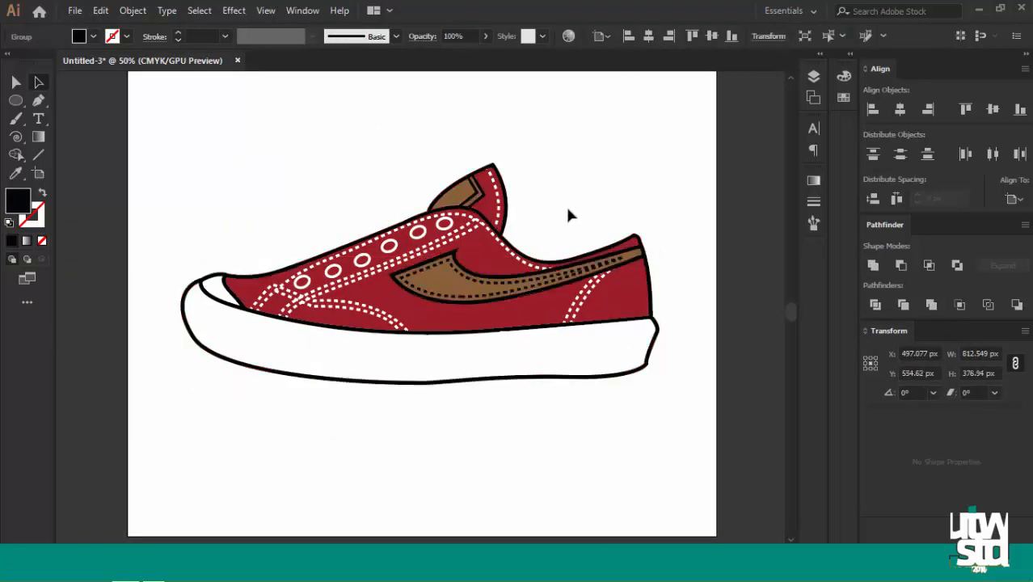
Select all objects with the same white as a stitch, apply Pathfinder Unite to them and deselect
scroll(443, 291, "up", 3)
left_click(349, 195)
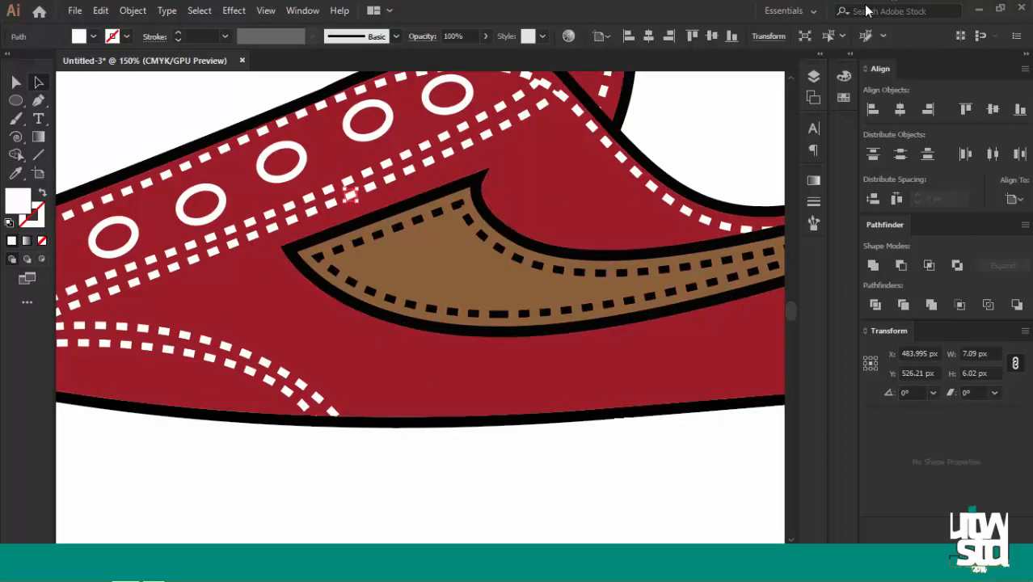
left_click(833, 36)
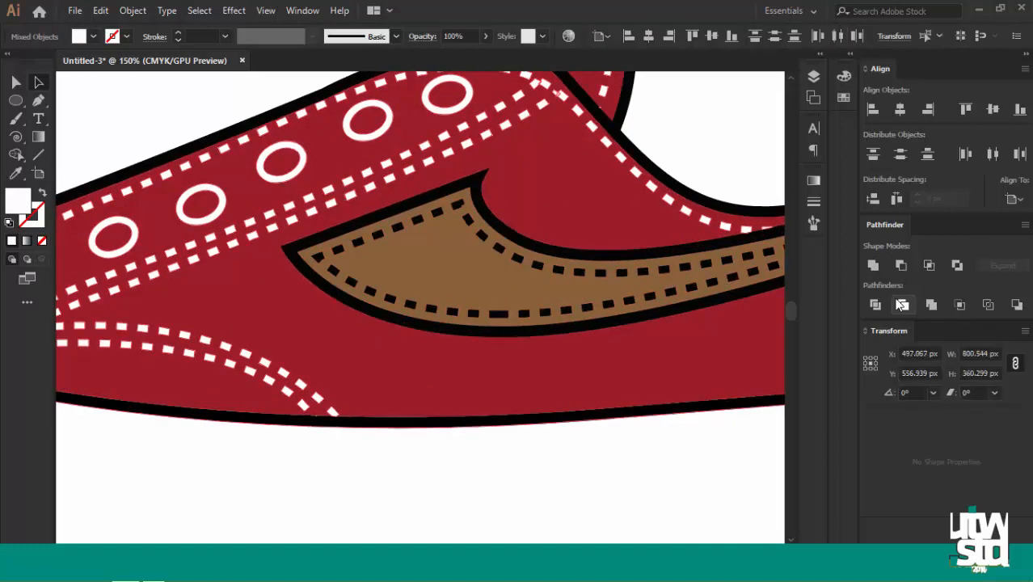
left_click(873, 268)
scroll(387, 282, "down", 3)
left_click(493, 237)
Examine the brown tongue piece up close and review the whole colored shoe
scroll(443, 182, "up", 4)
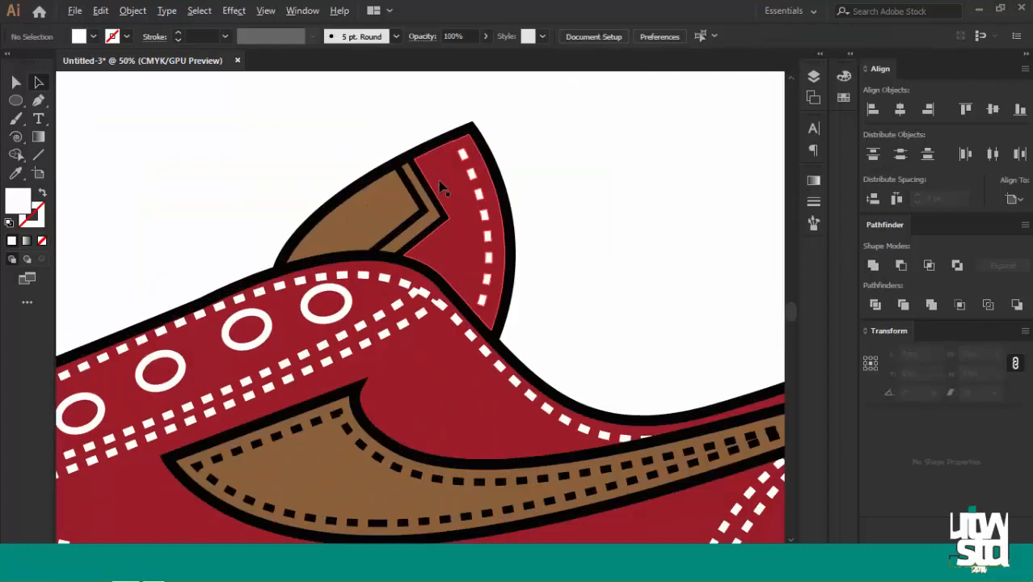
left_click(328, 233)
left_click(521, 175)
scroll(519, 177, "down", 3)
scroll(465, 194, "down", 2)
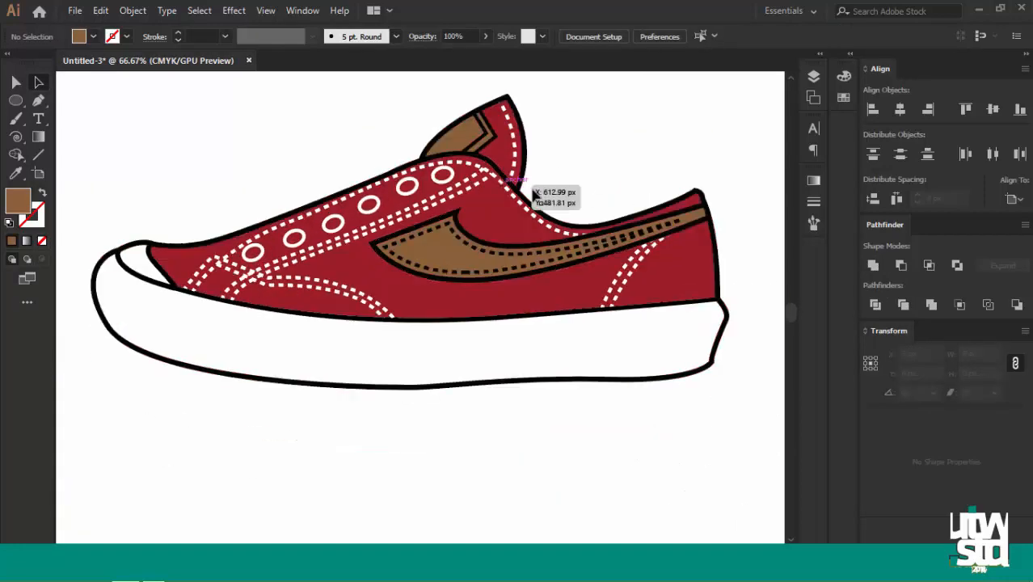
scroll(486, 260, "down", 3)
scroll(487, 260, "down", 4)
scroll(485, 283, "up", 3)
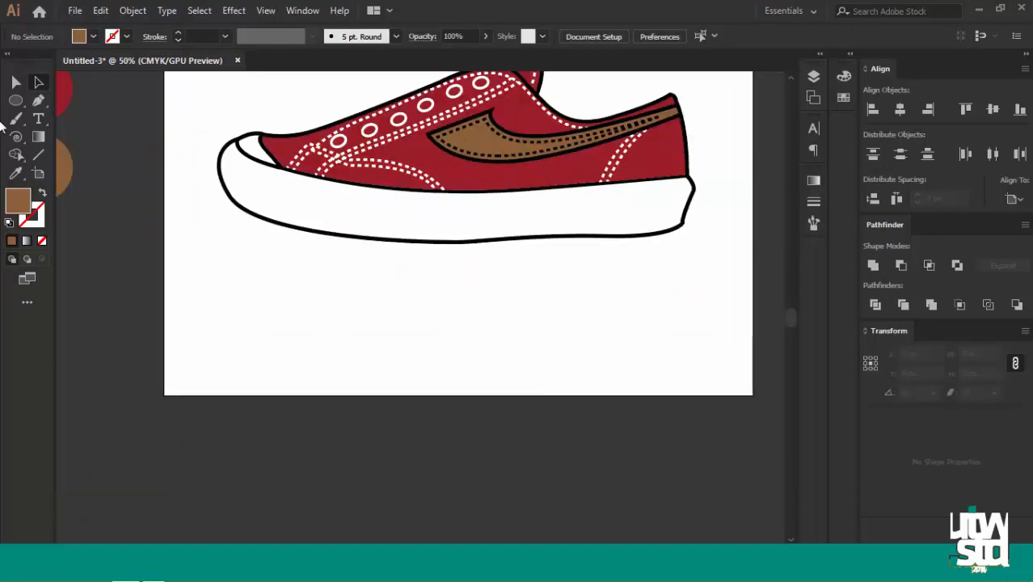
Add the text "Sepatu Compass" on the artboard below the shoe
left_click(38, 119)
scroll(472, 345, "up", 2)
left_click(410, 379)
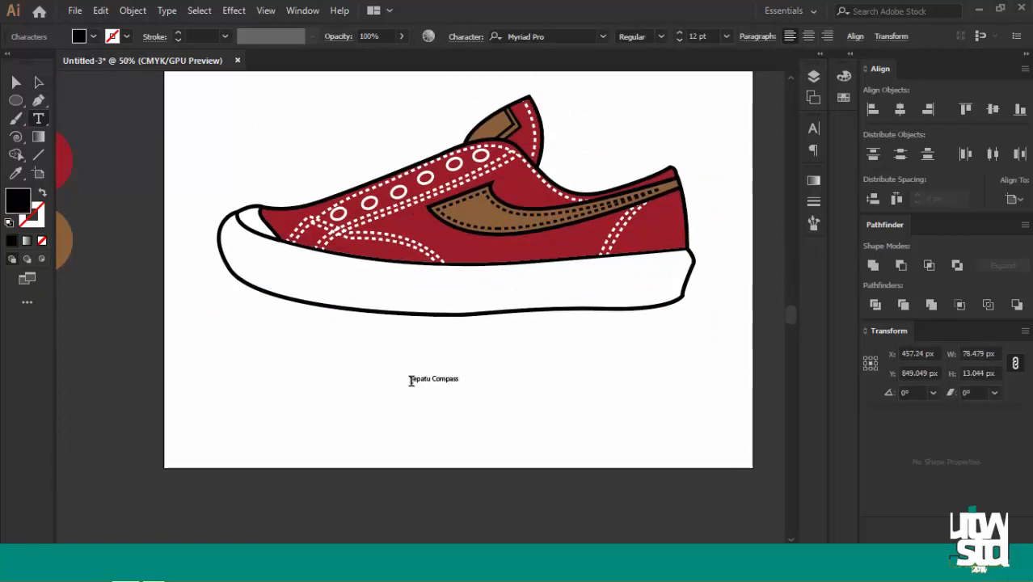
left_click(406, 385, "ctrl")
Enlarge the "Sepatu Compass" text to about 63 pt below the shoe and deselect it
left_click(453, 380)
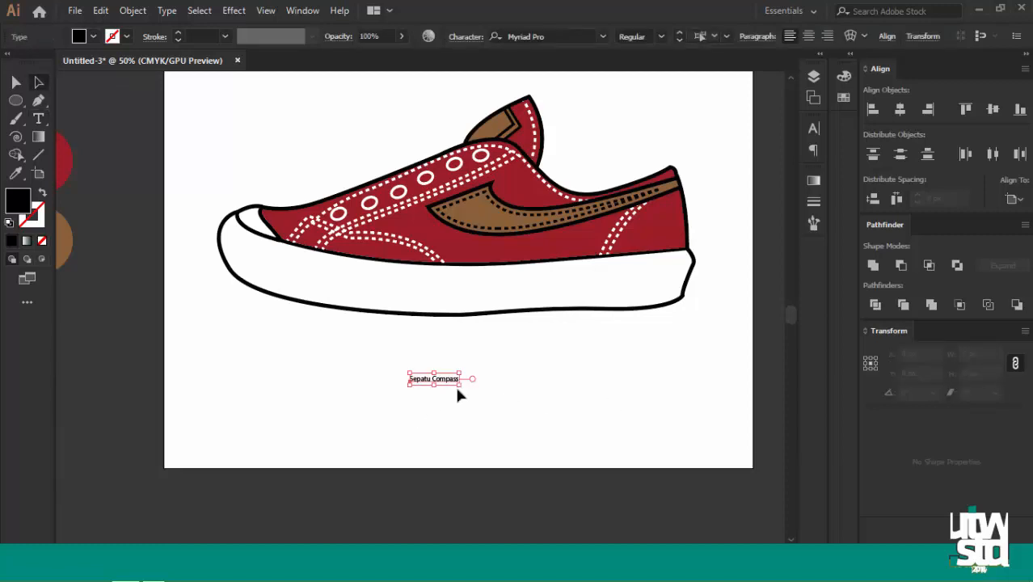
left_click_drag(460, 384, 633, 410)
key("ctrl+minus")
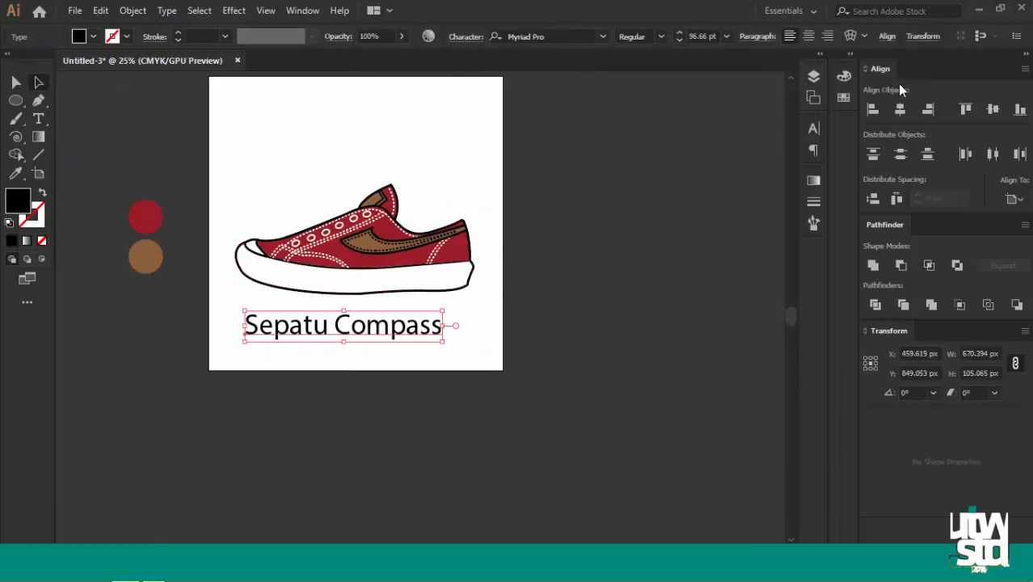
left_click(899, 108)
key("ctrl+equal")
left_click_drag(596, 341, 583, 330)
left_click(477, 401)
Center-align the text's paragraph and center the text horizontally on the artboard
scroll(467, 376, "down", 2)
scroll(455, 355, "up", 1)
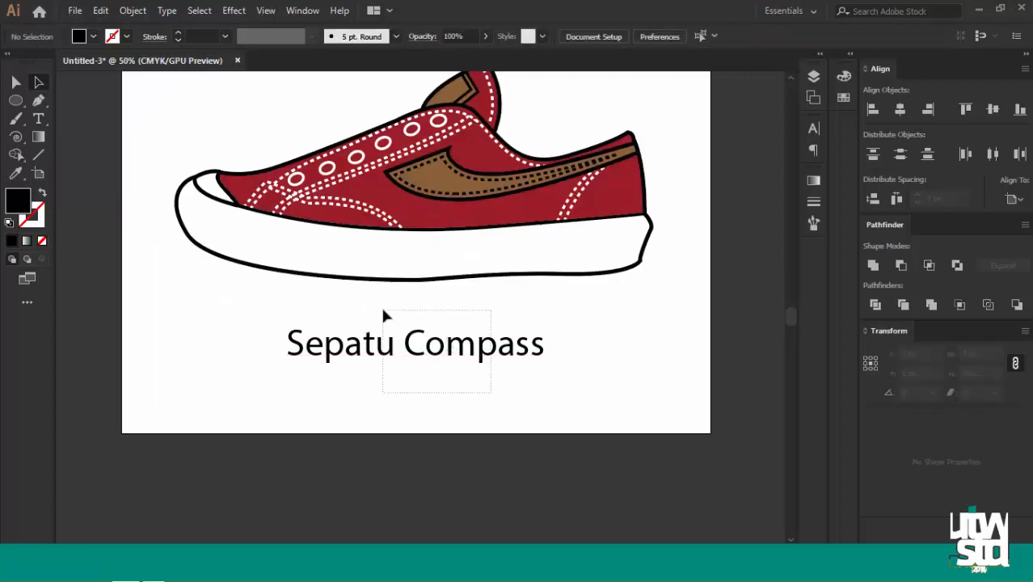
left_click(387, 336)
left_click(604, 38)
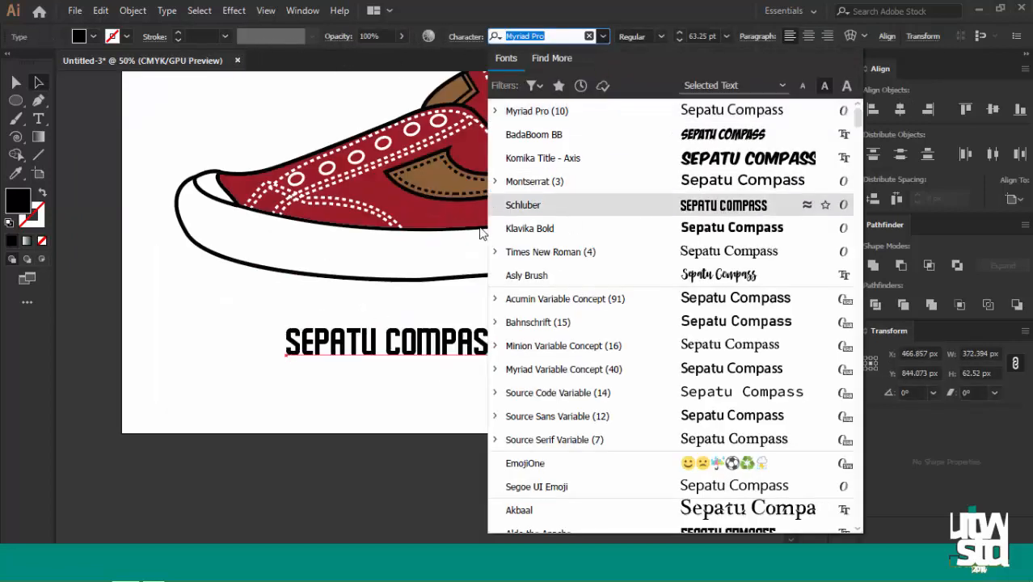
scroll(349, 233, "down", 2)
scroll(349, 232, "up", 1)
left_click(809, 37)
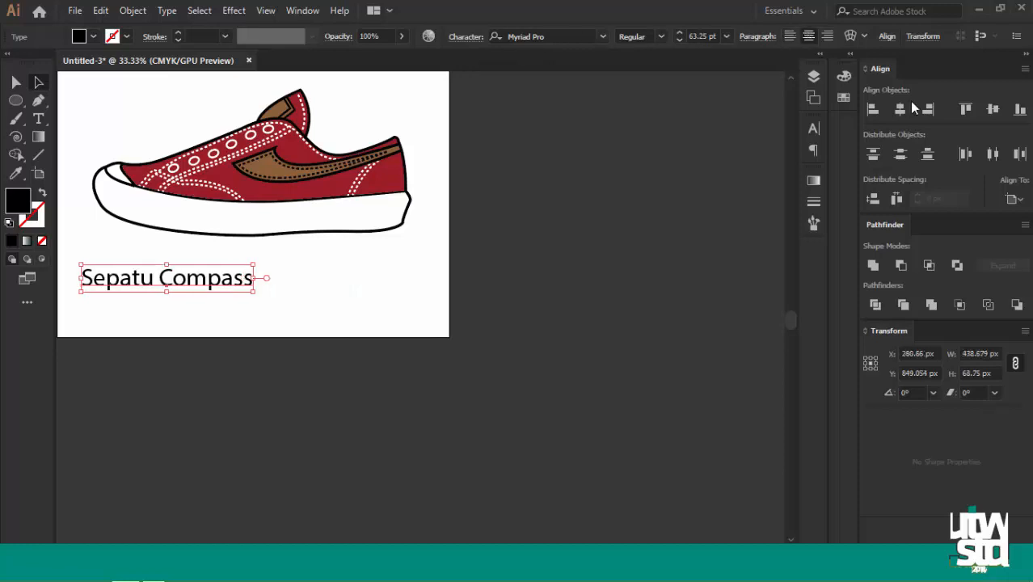
left_click(900, 108)
Set the "Sepatu Compass" text in the Britannic Bold font
left_click(603, 36)
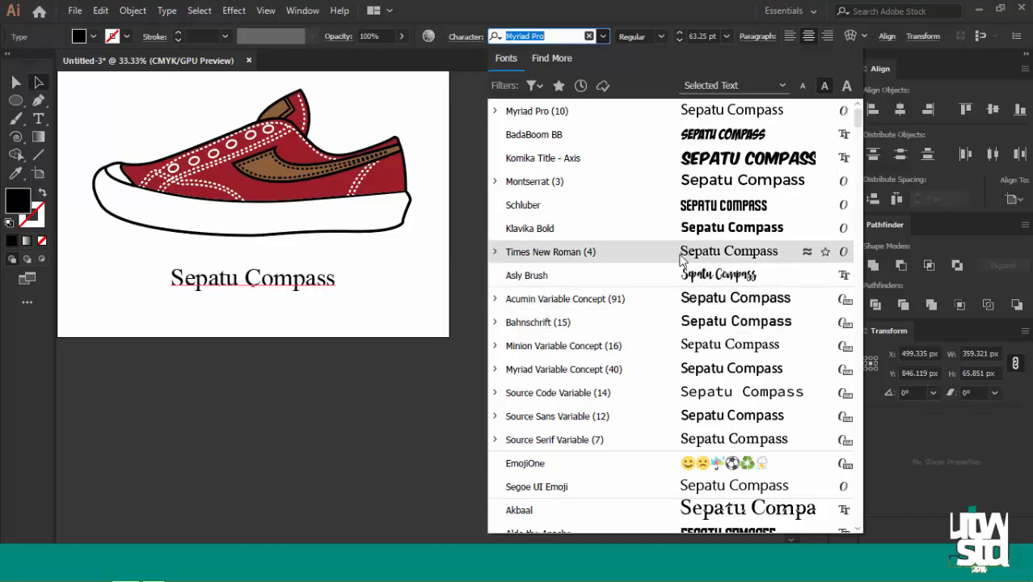
scroll(681, 259, "down", 2)
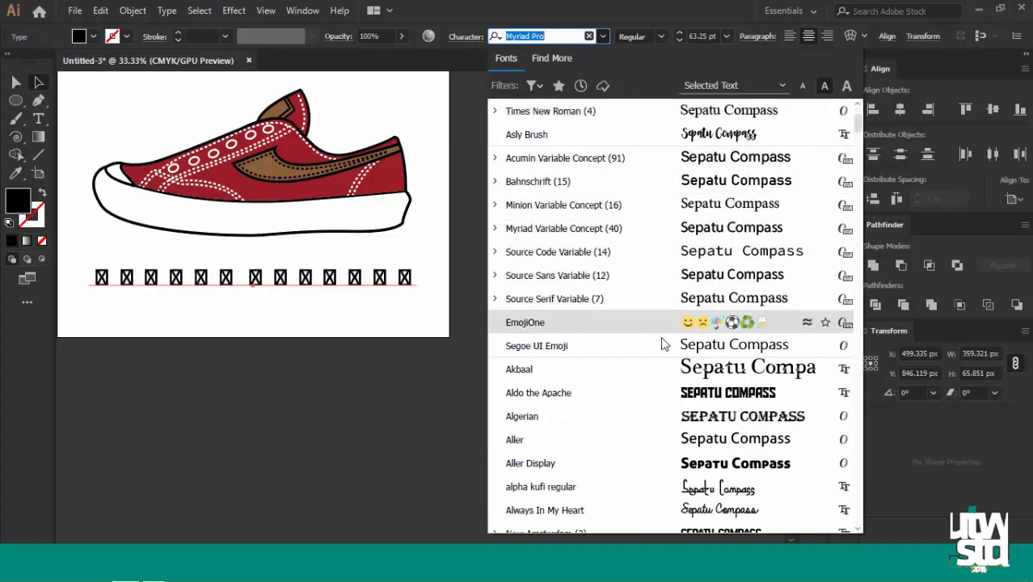
scroll(651, 339, "down", 2)
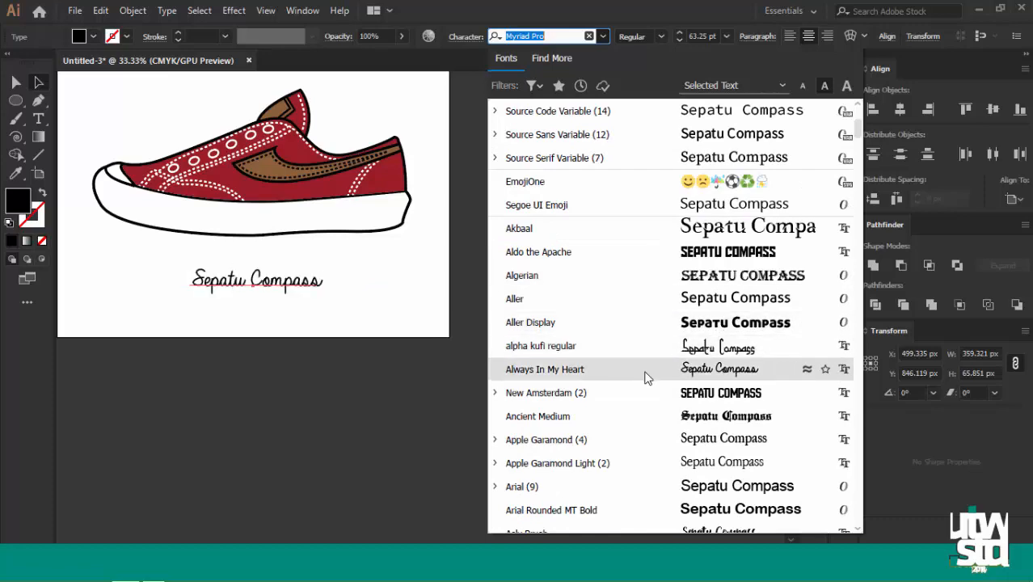
scroll(651, 380, "down", 3)
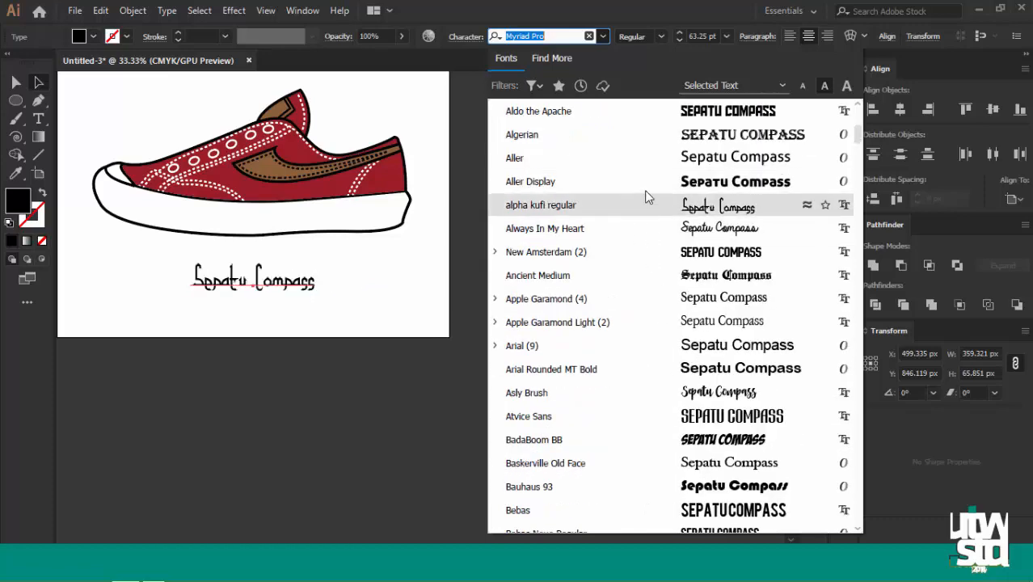
scroll(727, 271, "down", 5)
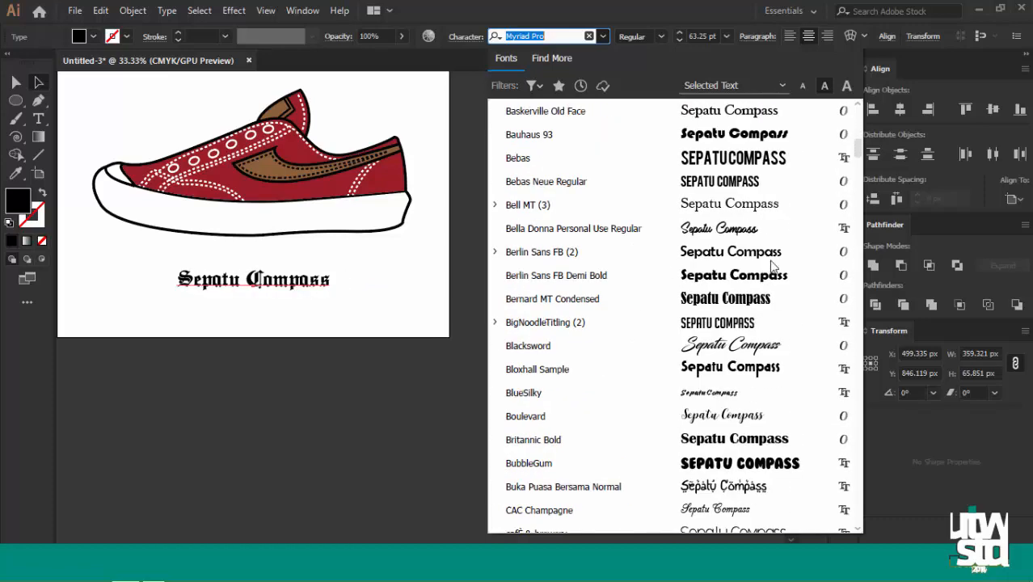
scroll(792, 202, "down", 3)
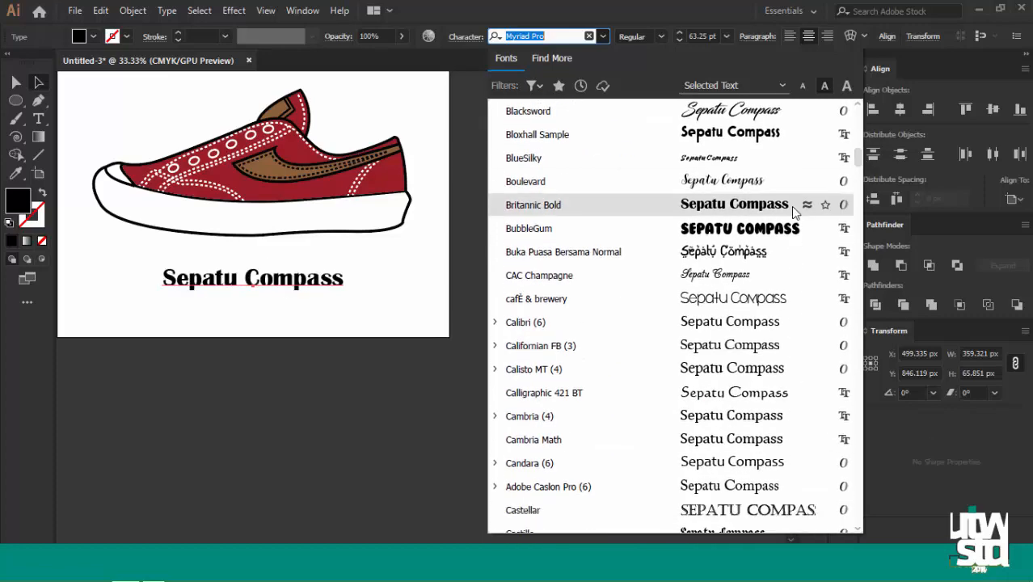
left_click(775, 208)
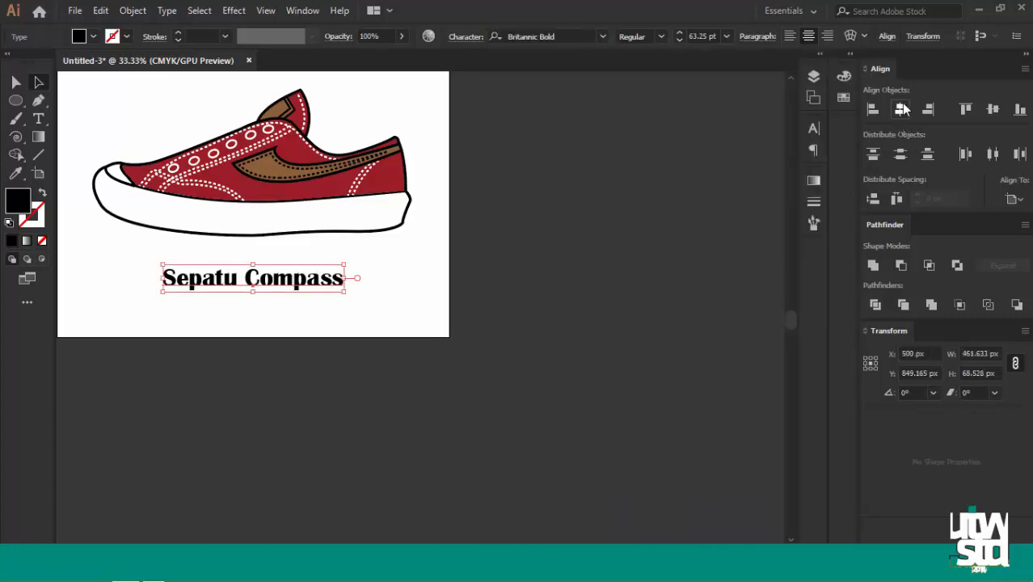
Fill the text with red sampled from the shoe upper
scroll(216, 315, "up", 2)
scroll(340, 291, "up", 3)
key("i")
left_click(330, 222)
scroll(484, 307, "down", 2)
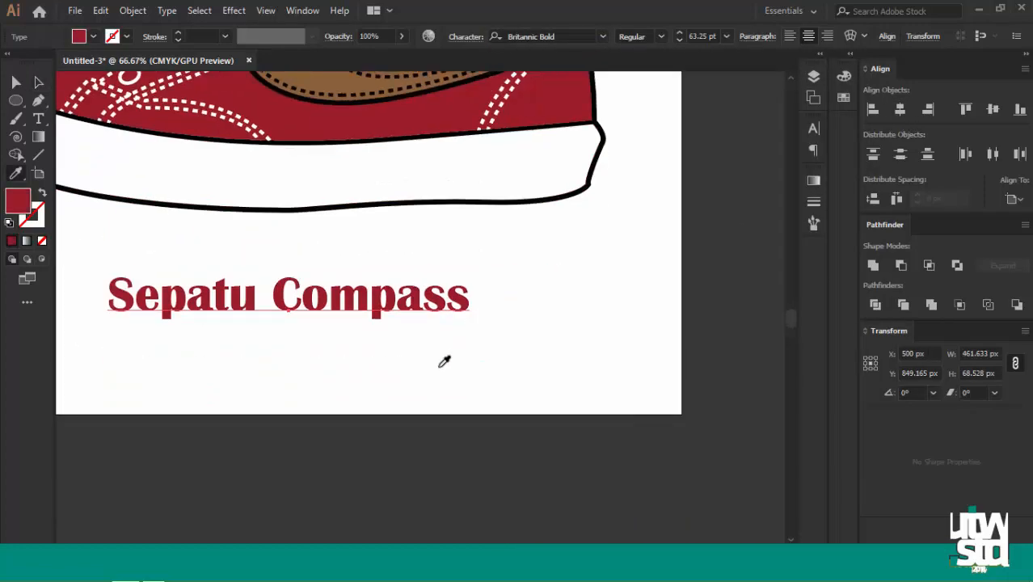
key("a")
Scale the red text up to about two thirds of the shoe's width and deselect it
left_click(383, 342)
left_click(388, 310, "ctrl")
left_click_drag(472, 323, 504, 341)
left_click(548, 362)
Group the shoe with the text and center the group horizontally and vertically on the artboard
scroll(548, 363, "down", 4)
left_click_drag(389, 404, 388, 405)
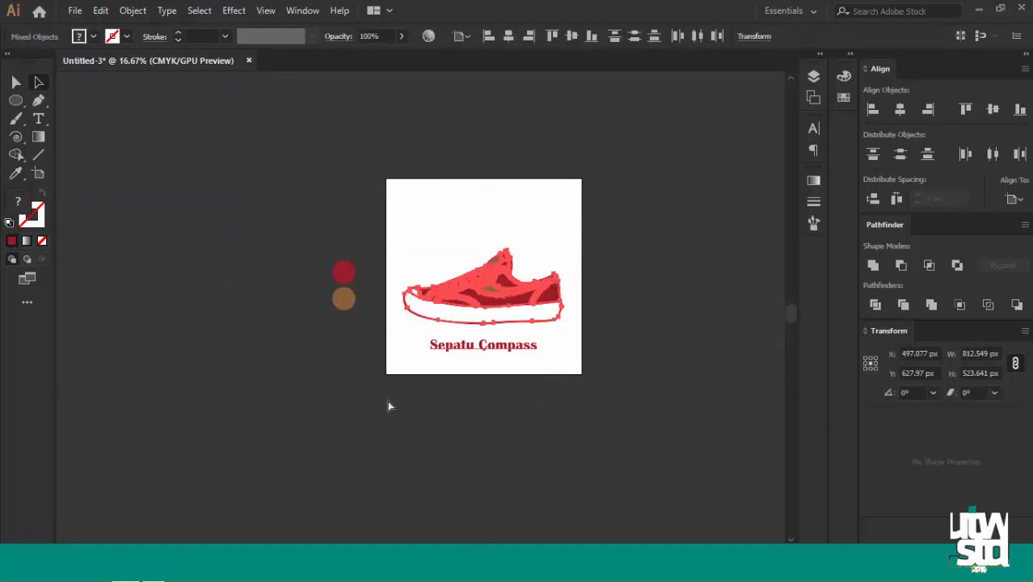
key("ctrl+g")
left_click(900, 108)
left_click(992, 109)
Ungroup the shoe and text artwork and deselect it
right_click(472, 264)
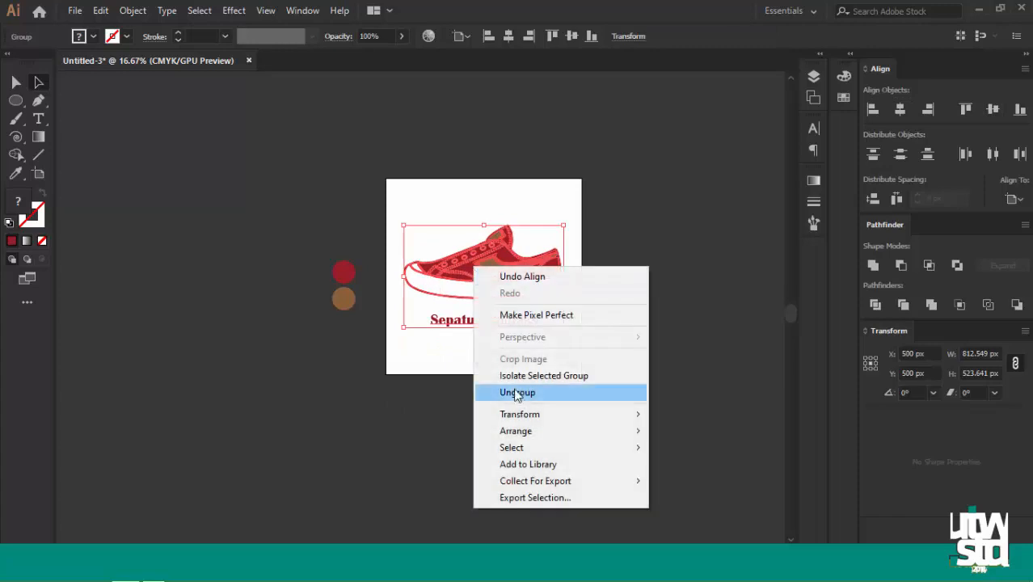
left_click(517, 392)
left_click(540, 360)
scroll(539, 267, "up", 3)
scroll(563, 244, "down", 2)
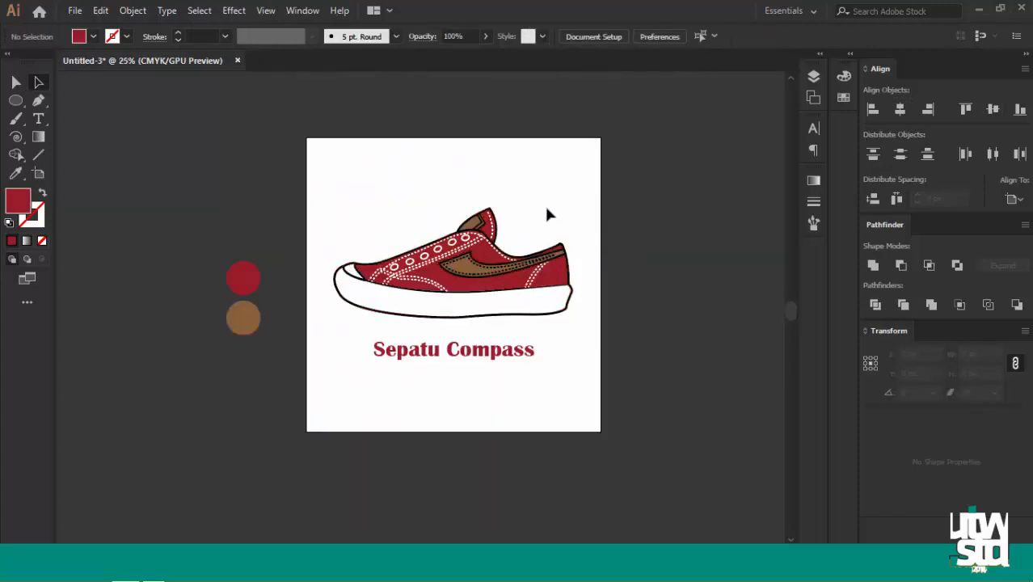
Delete the red and brown color sample circles beside the artboard
scroll(485, 275, "up", 3)
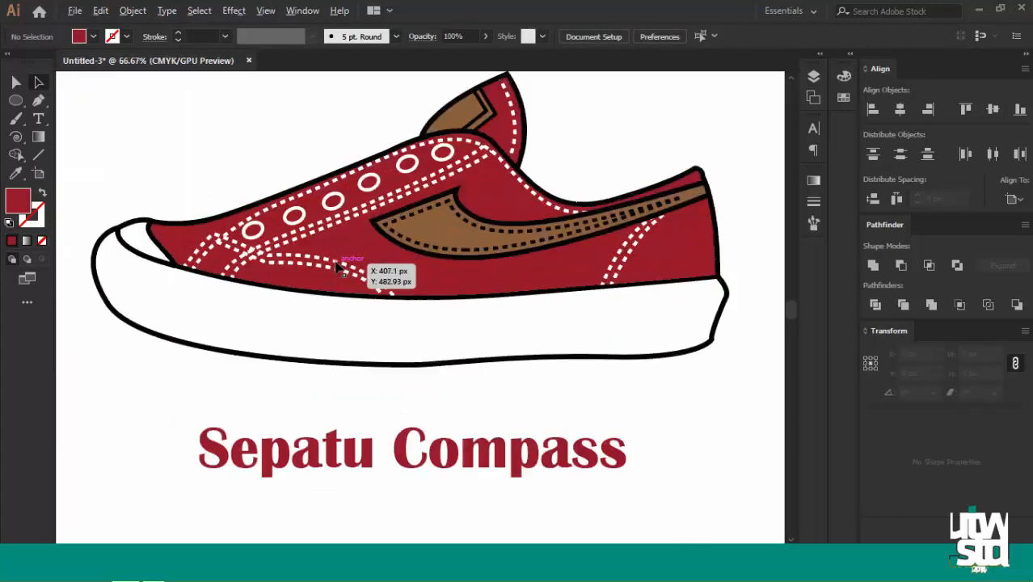
scroll(439, 334, "down", 2)
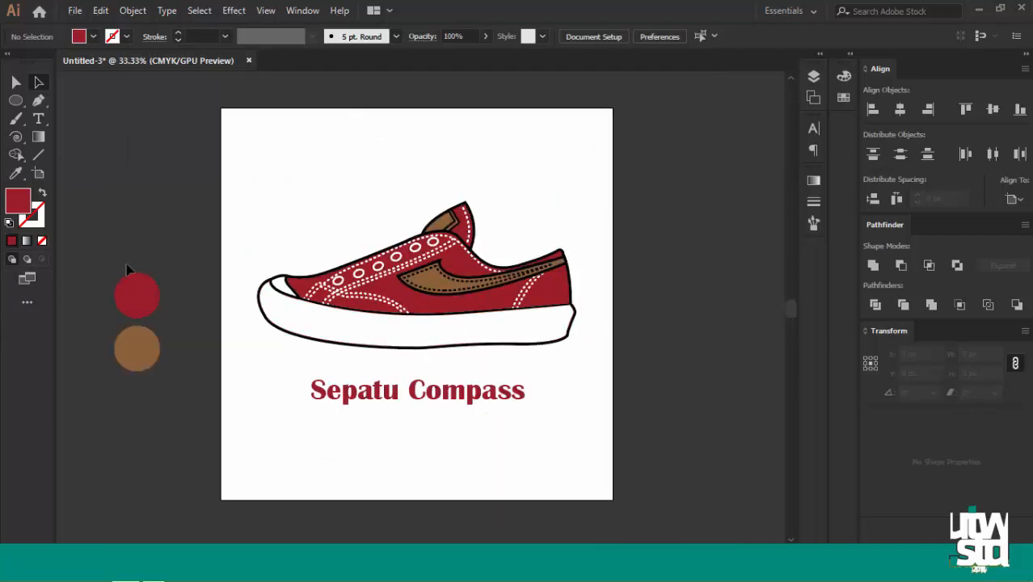
left_click_drag(163, 406, 162, 406)
key("Delete")
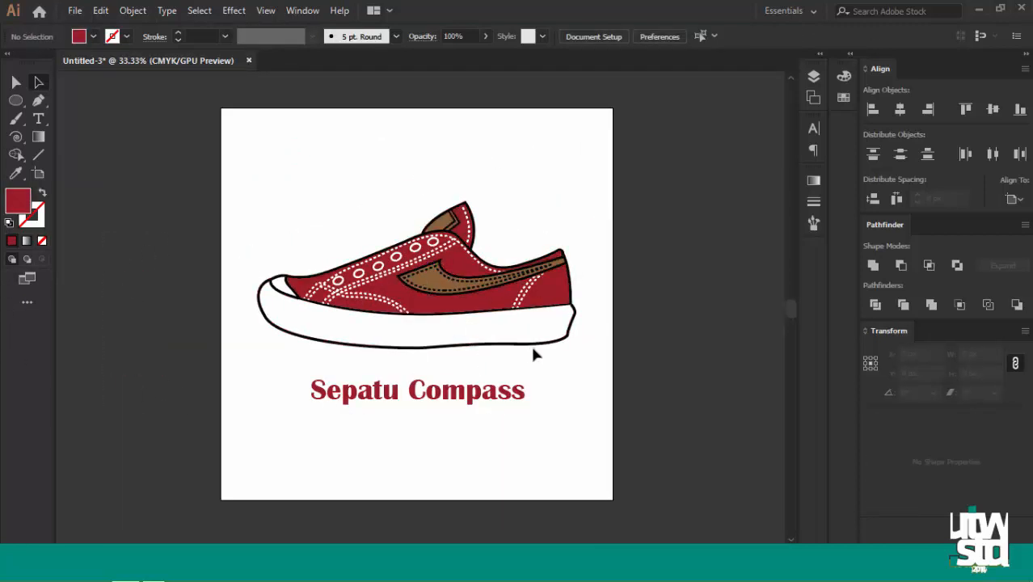
Examine the finished shoe artwork and title, checking the brown side stripe and its stitching up close and the overall composition
scroll(454, 327, "up", 2)
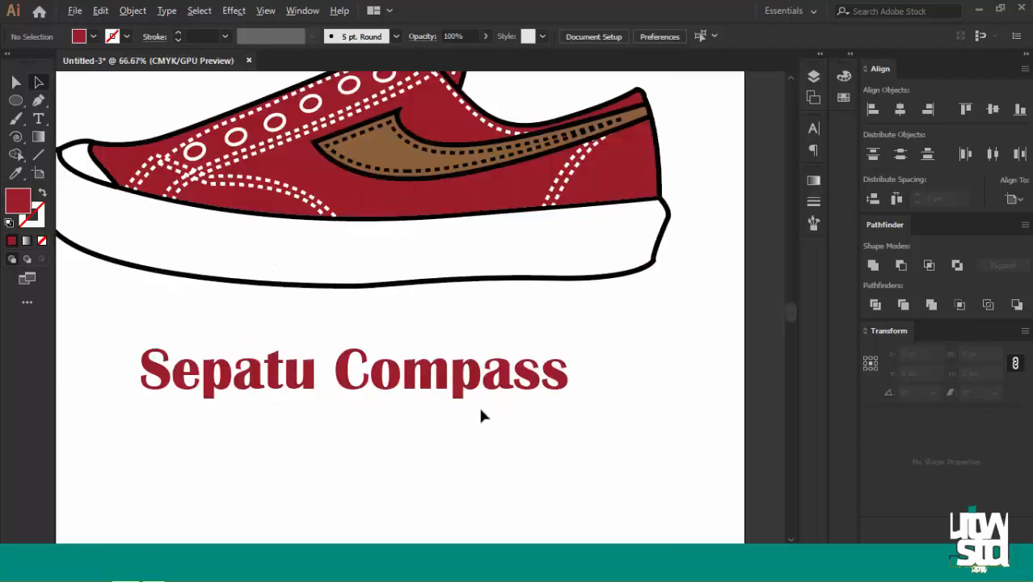
scroll(401, 417, "down", 2)
scroll(349, 332, "down", 1)
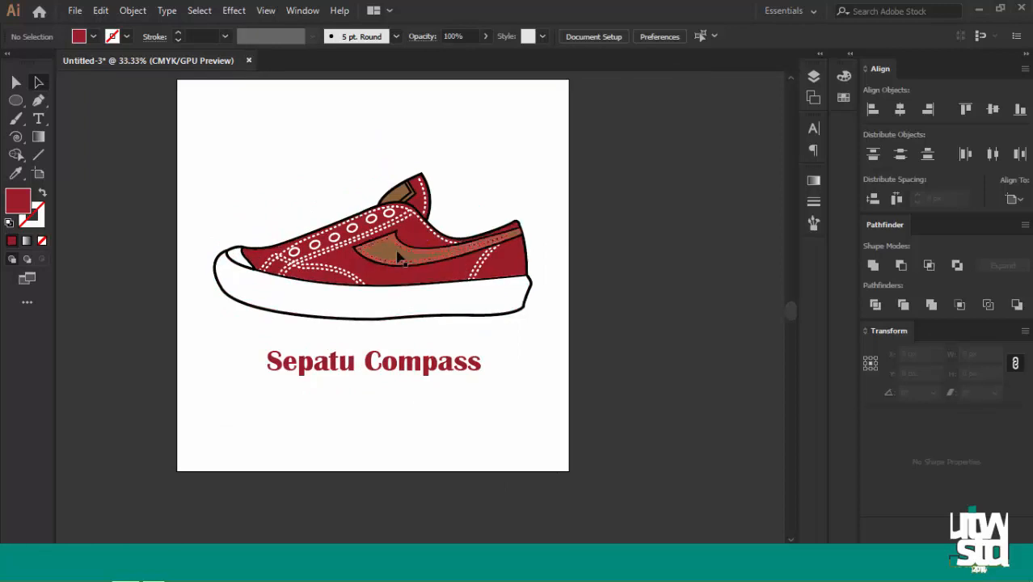
scroll(410, 236, "up", 4)
left_click(404, 228)
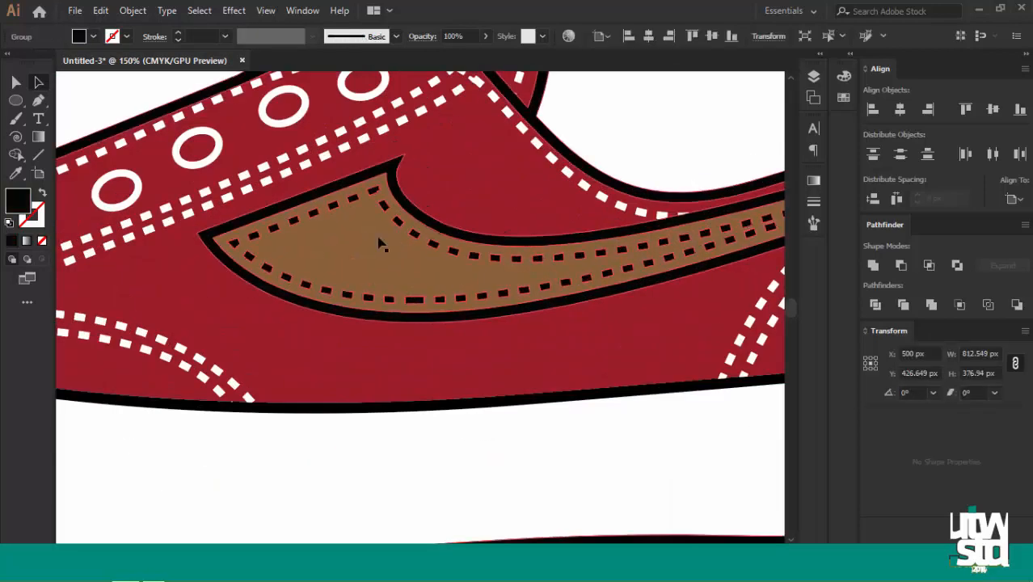
scroll(380, 242, "down", 3)
scroll(392, 256, "up", 3)
scroll(444, 250, "down", 2)
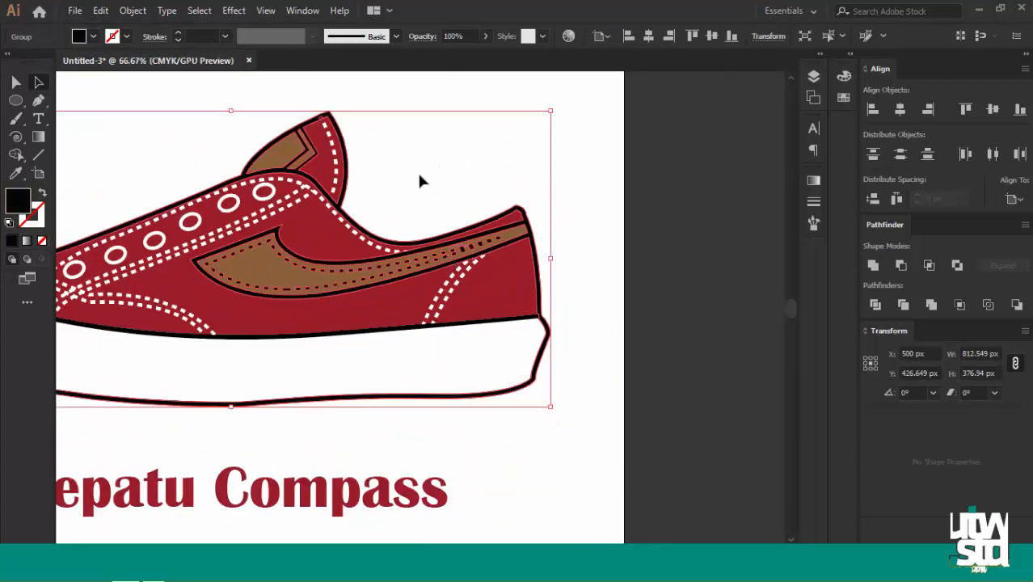
left_click(417, 170)
scroll(487, 206, "down", 1)
scroll(510, 214, "down", 2)
scroll(492, 194, "up", 1)
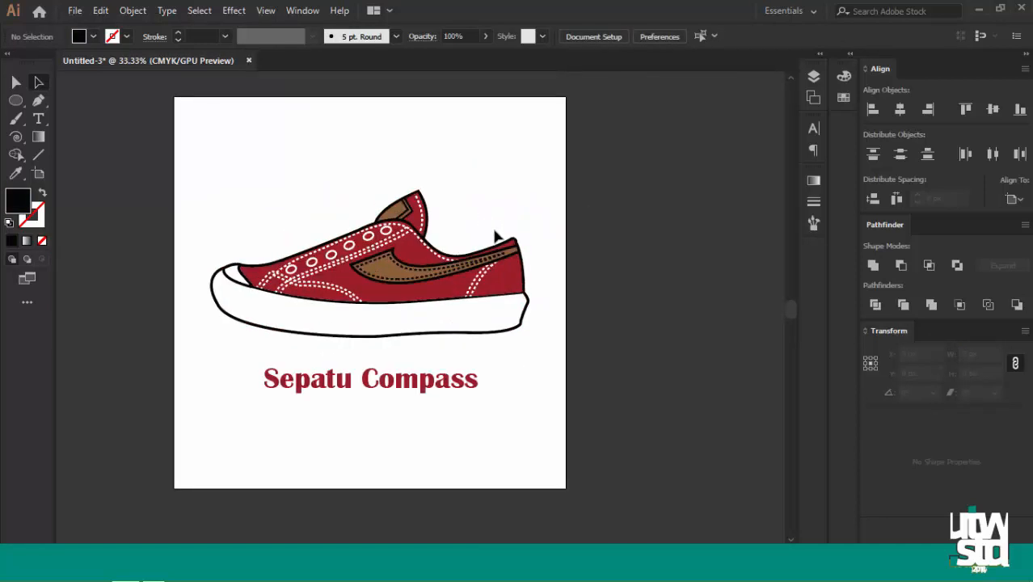
scroll(477, 235, "up", 1)
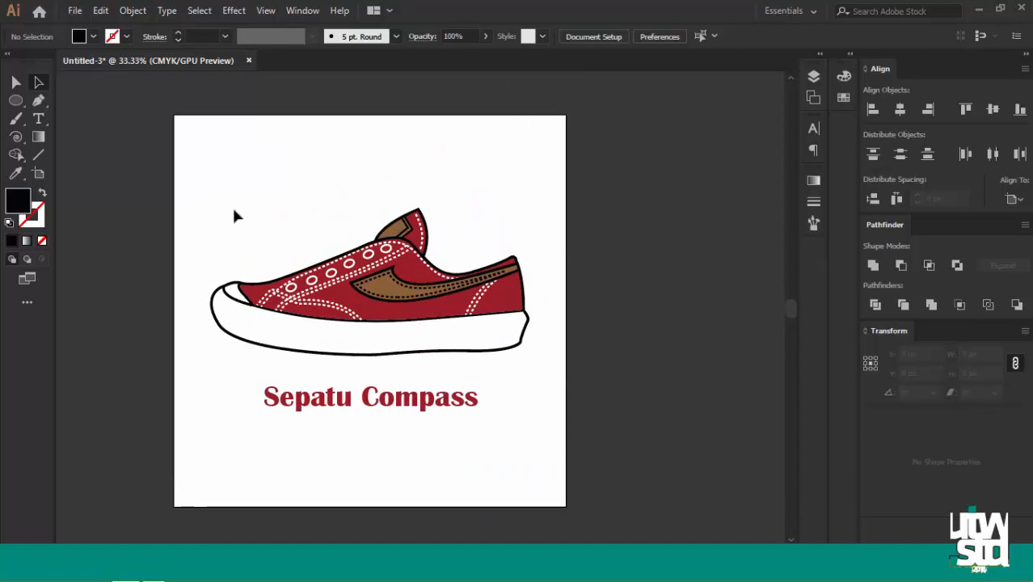
scroll(251, 449, "down", 3)
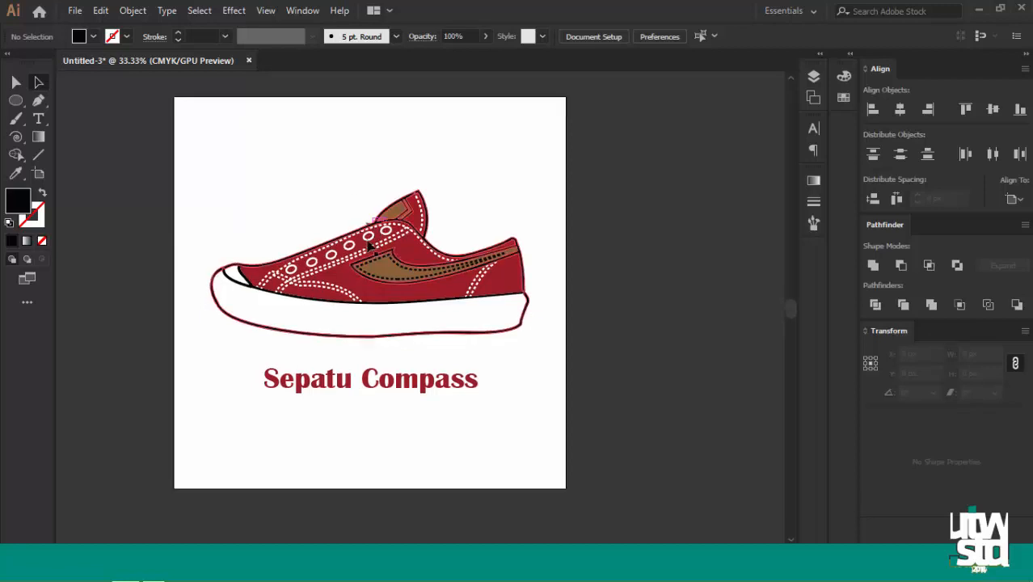
scroll(341, 361, "up", 3)
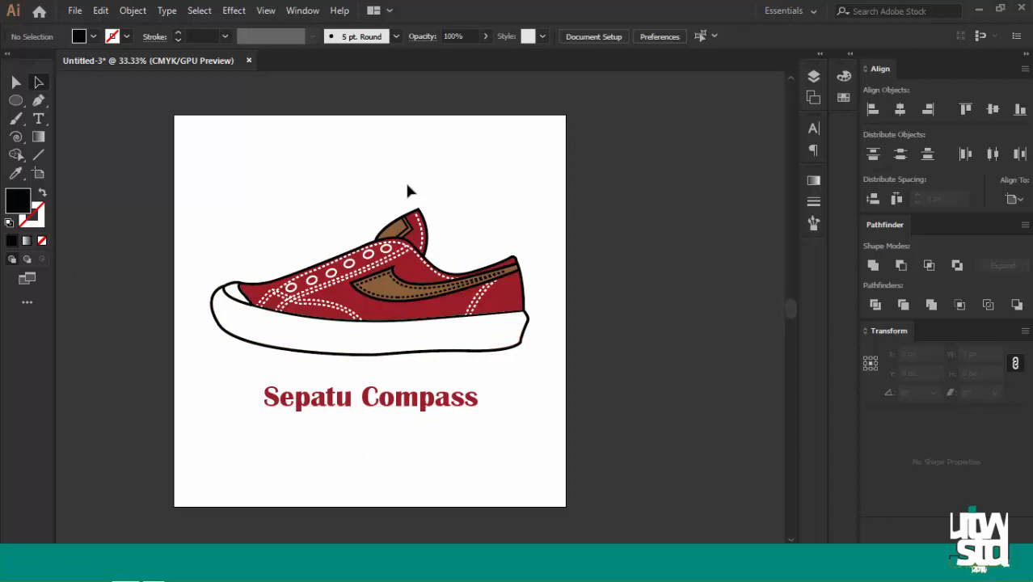
left_click(393, 255)
left_click(457, 255)
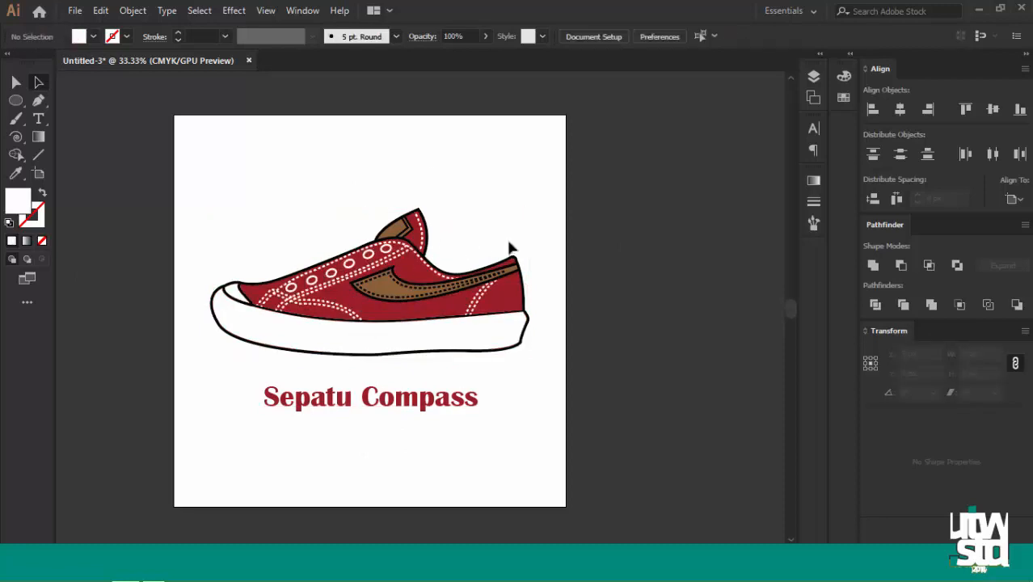
left_click(344, 408)
scroll(417, 337, "down", 2)
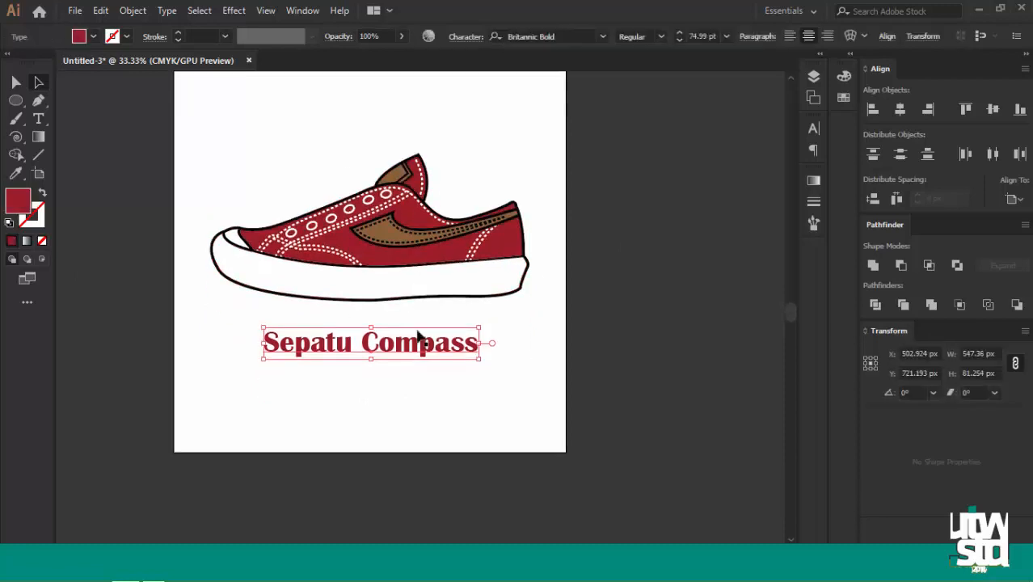
left_click(407, 321)
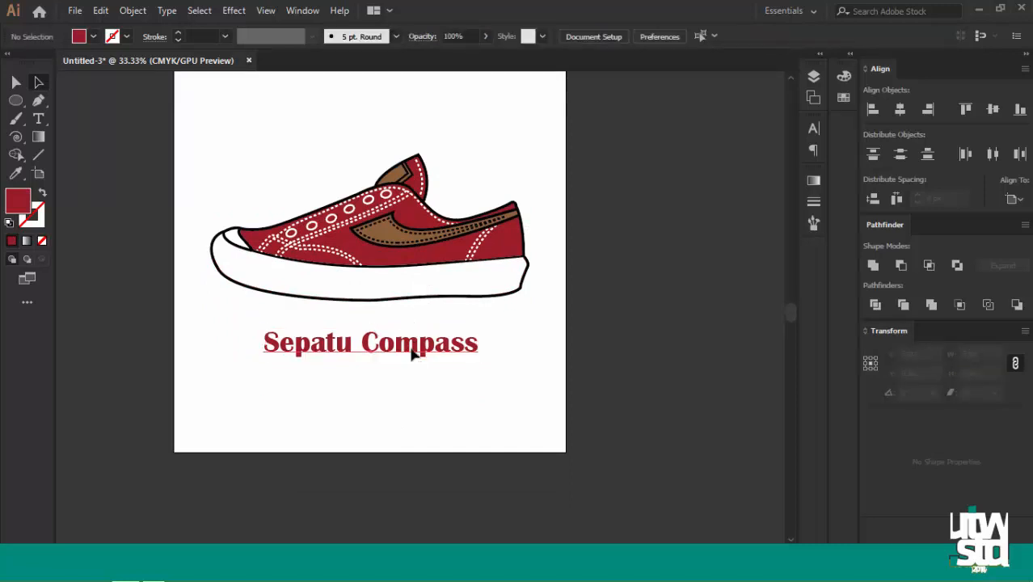
left_click(412, 354)
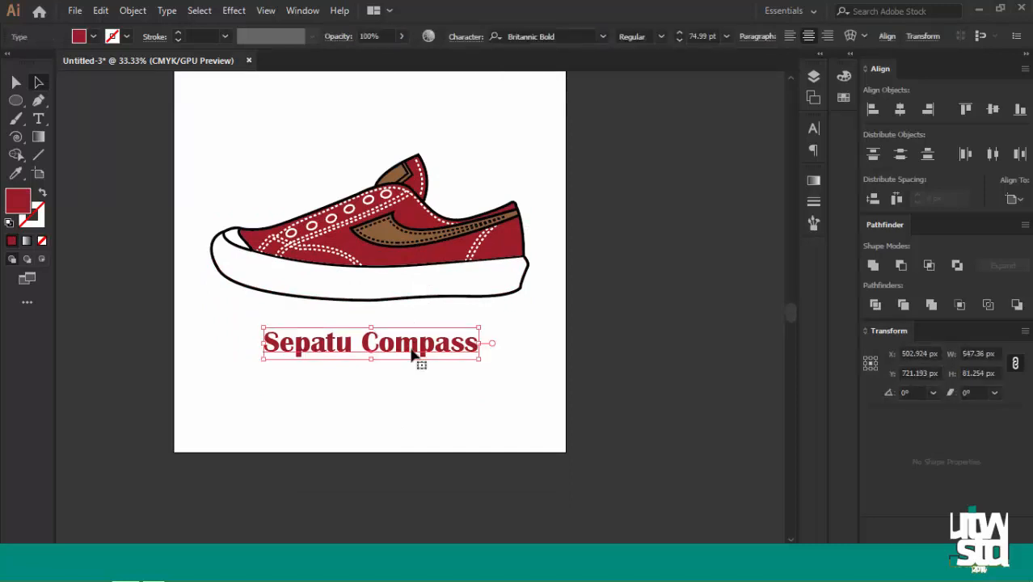
left_click(421, 398)
scroll(392, 392, "up", 3)
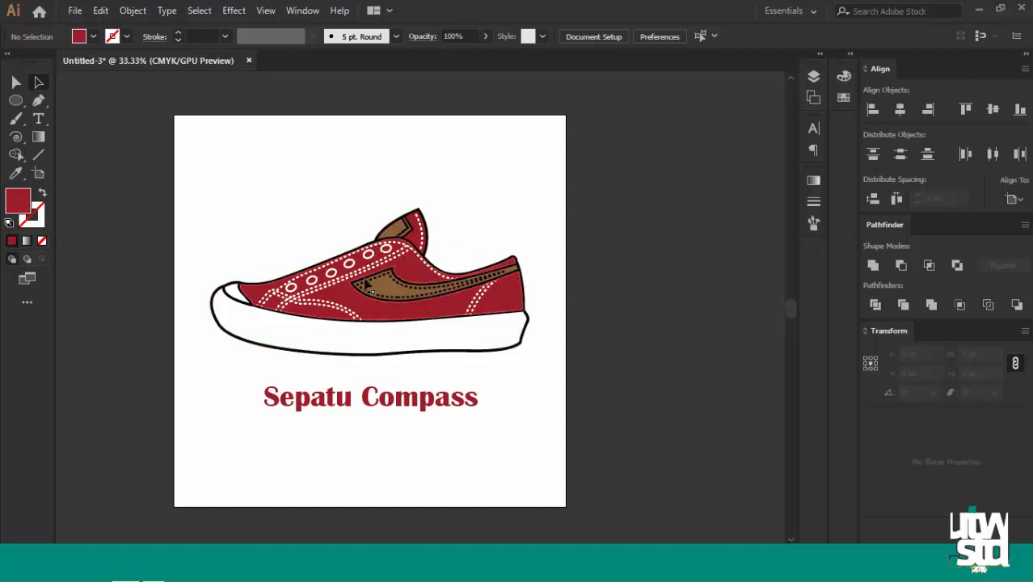
scroll(344, 311, "up", 1)
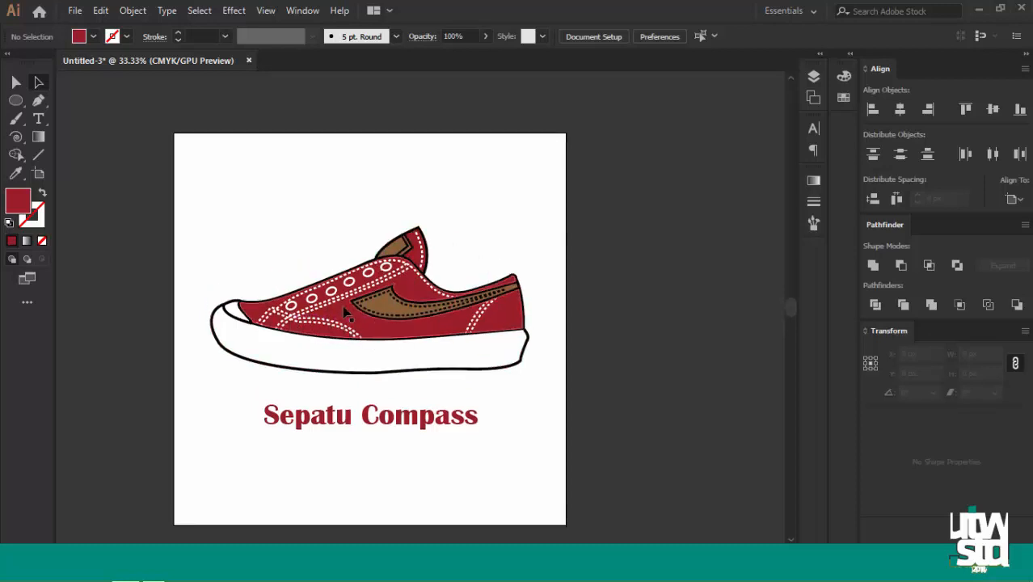